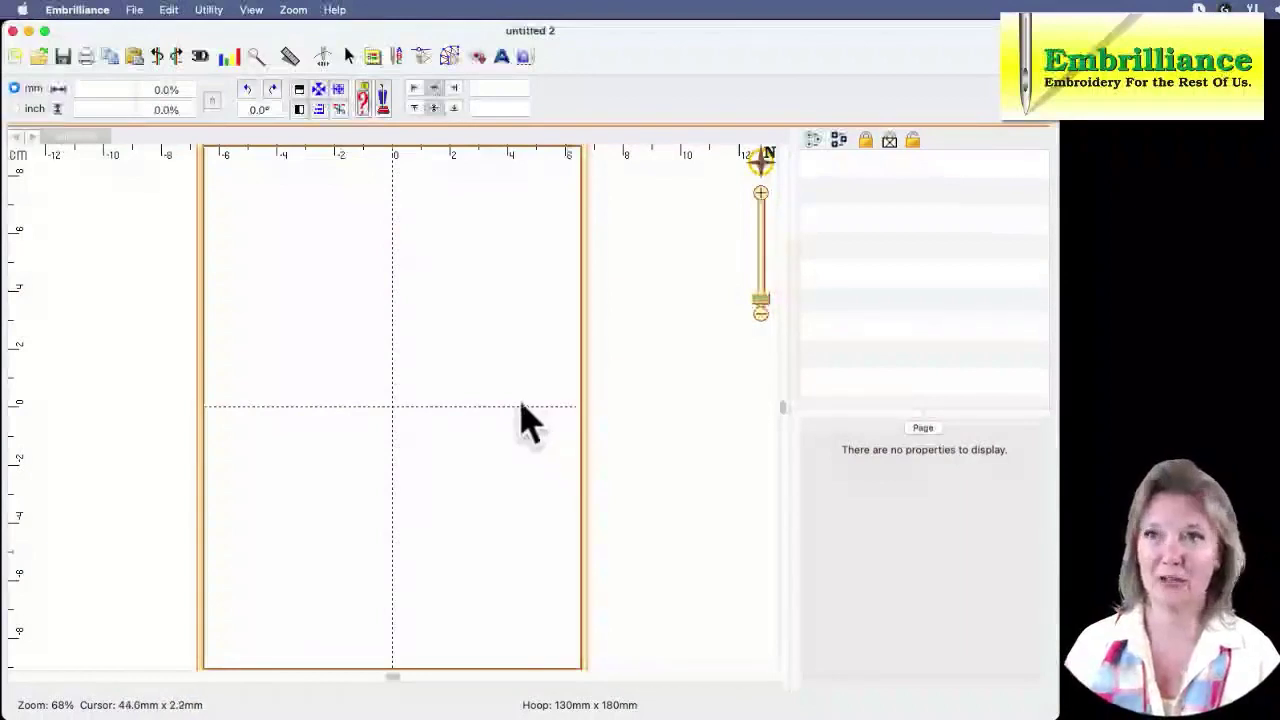
# Open the embroidery working file Patriotic Splash.be from the July2018 folder
pyautogui.click(134, 10)
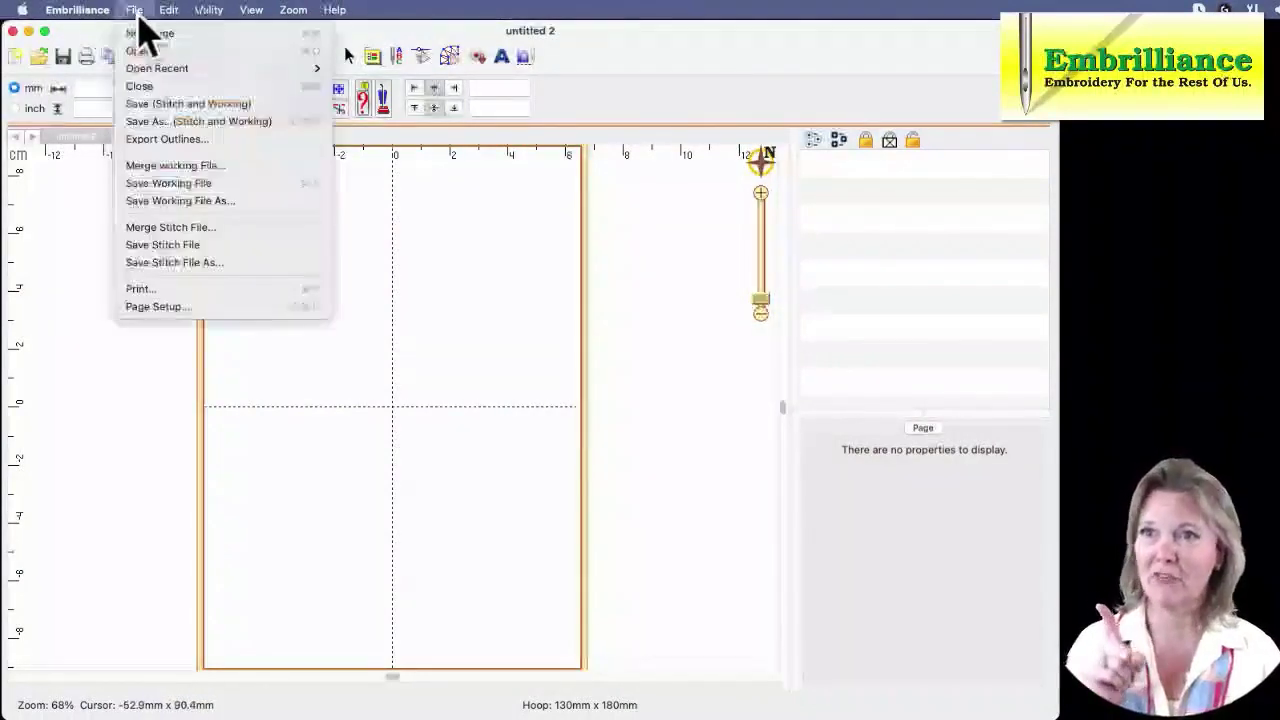
pyautogui.click(146, 51)
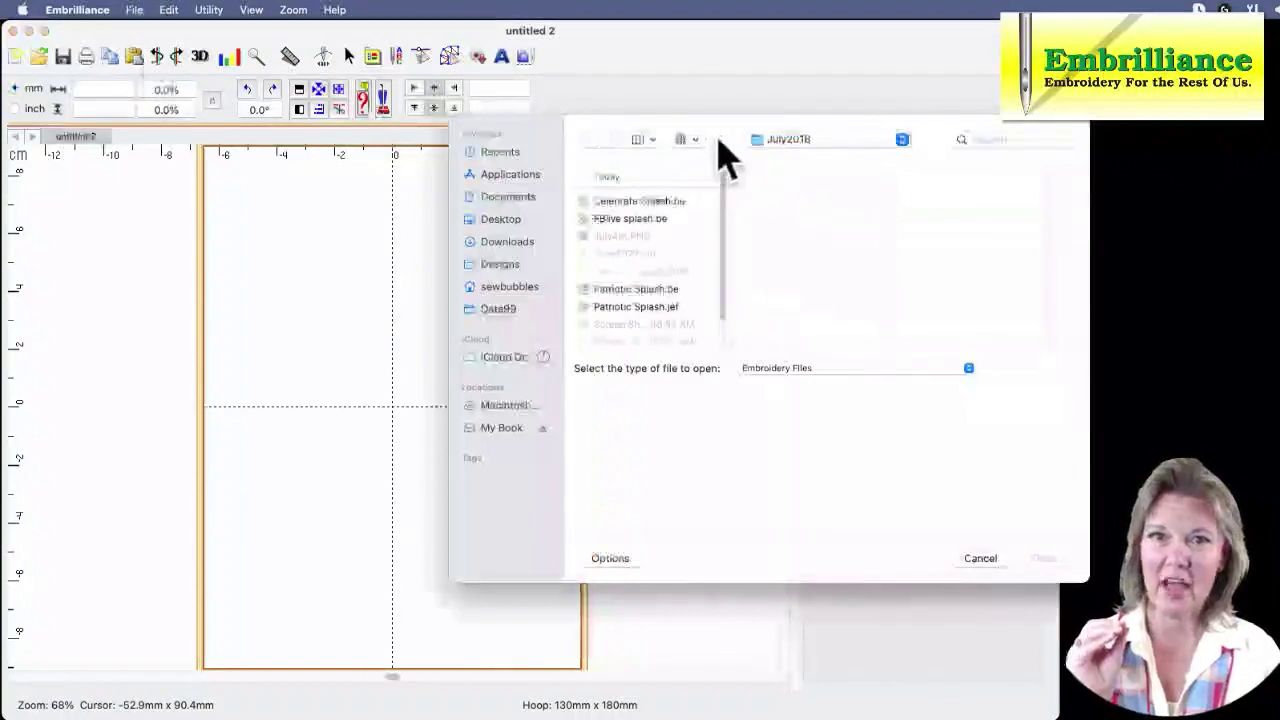
pyautogui.moveTo(717, 152); pyautogui.dragTo(525, 125)
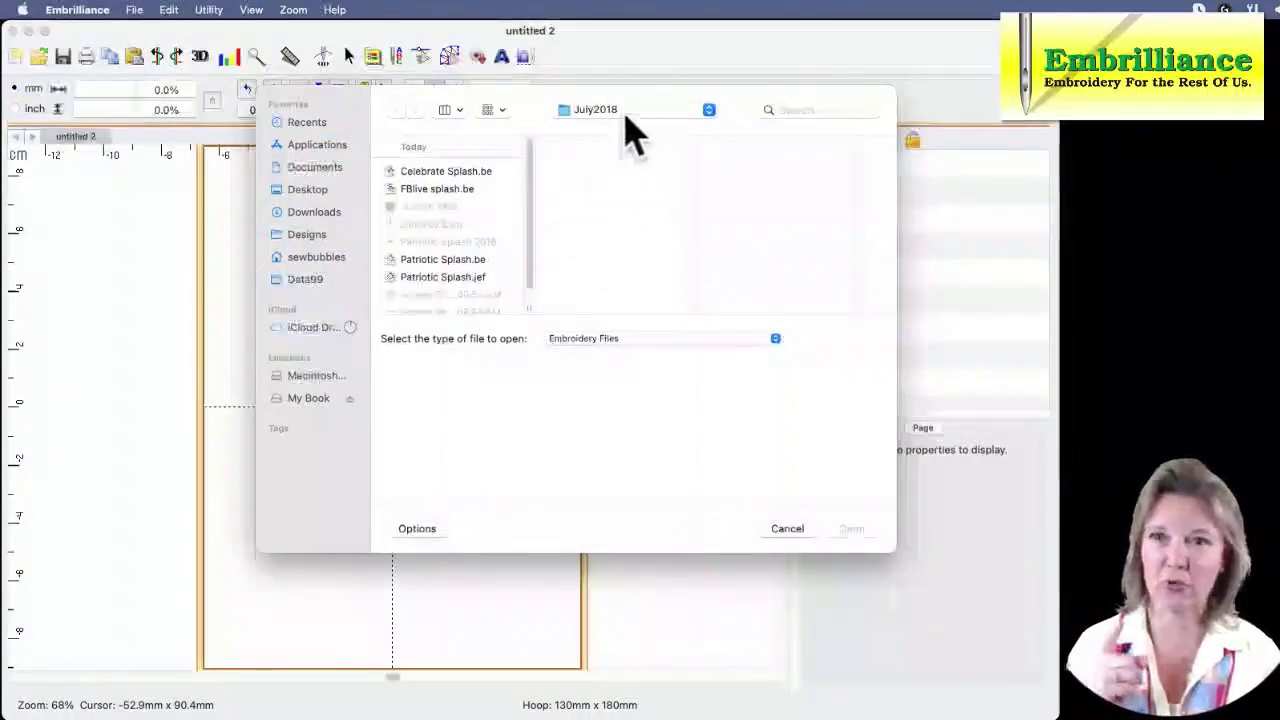
pyautogui.click(466, 174)
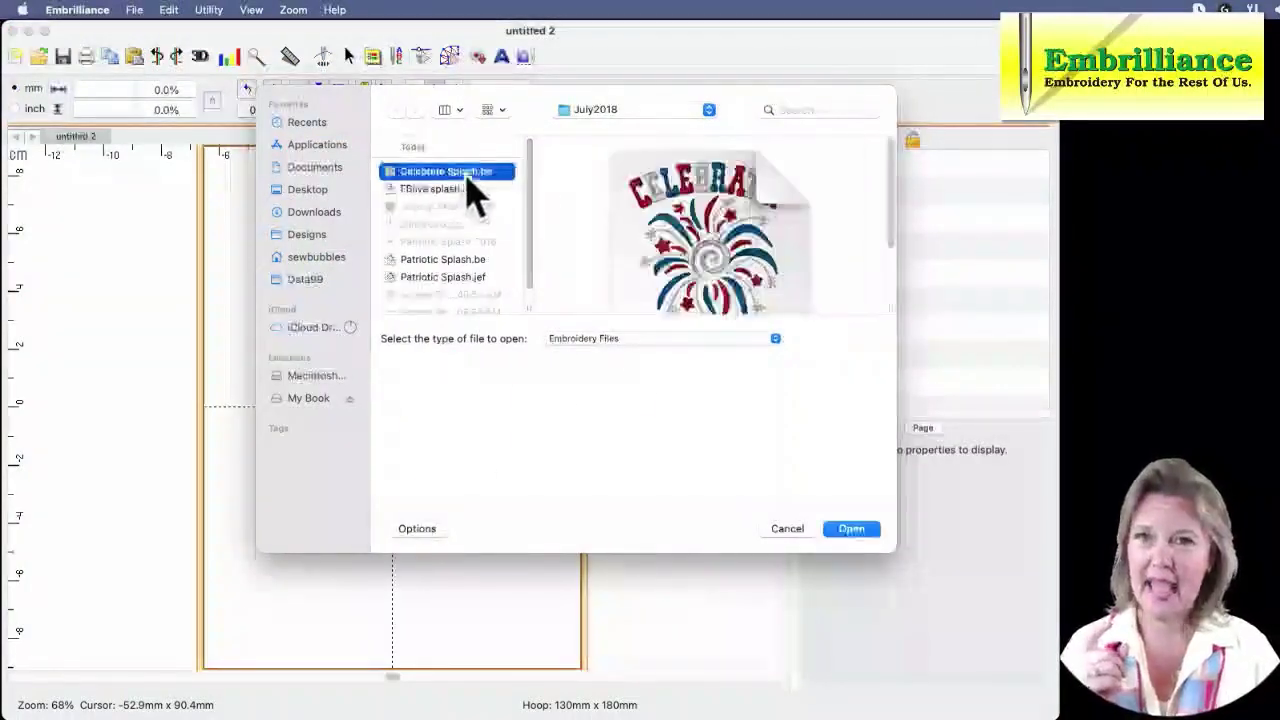
pyautogui.click(451, 190)
pyautogui.click(450, 259)
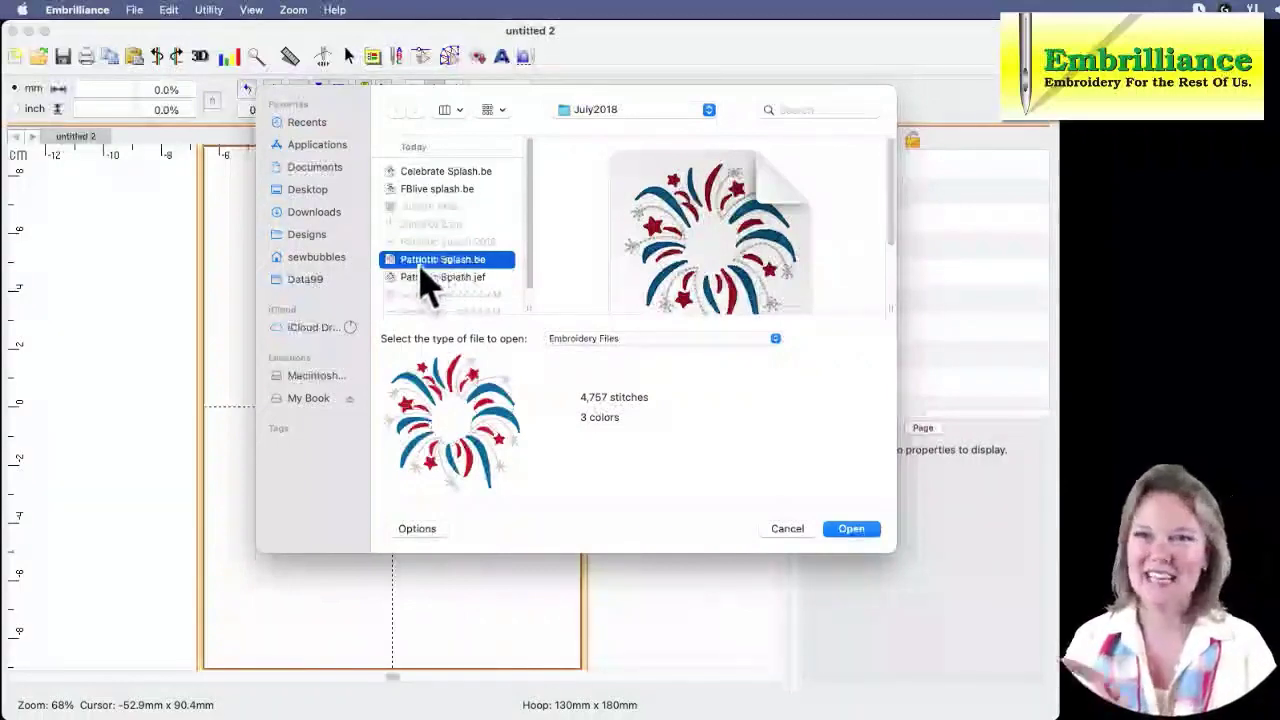
pyautogui.click(841, 530)
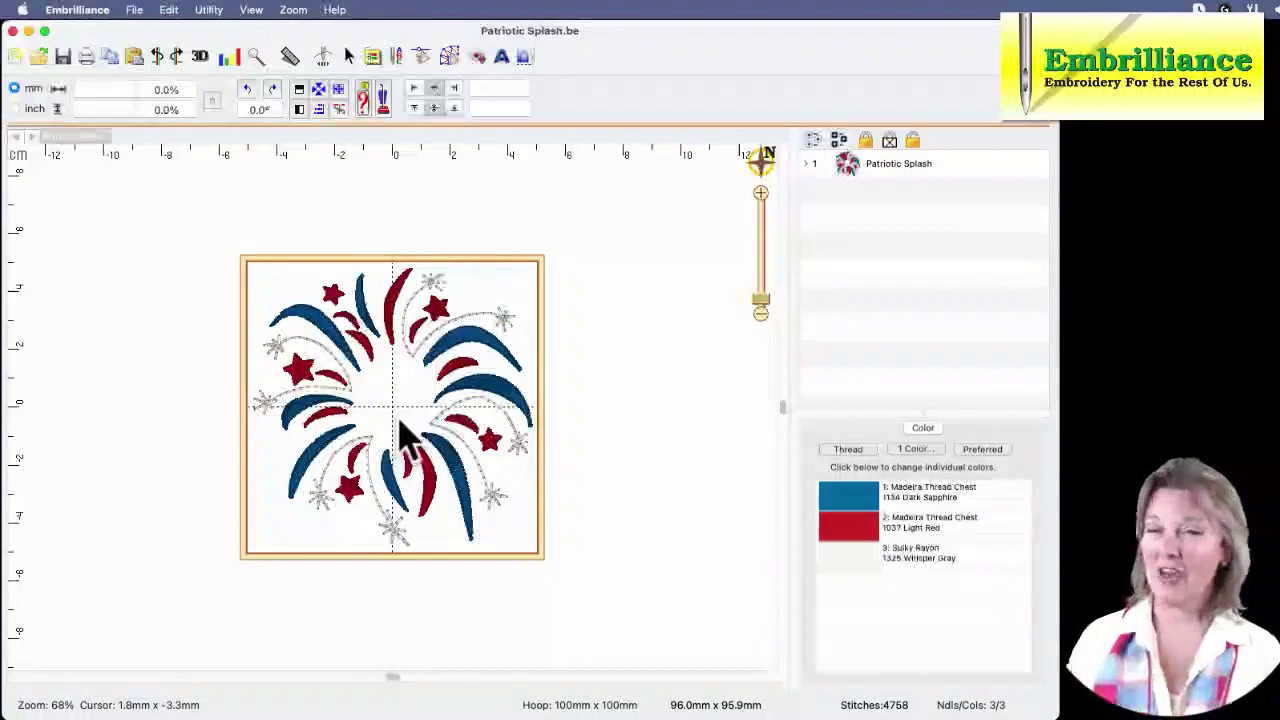
# Hide and reshow the hoop, and apply the 130mm x 180mm PES hoop to the page
pyautogui.press('h')
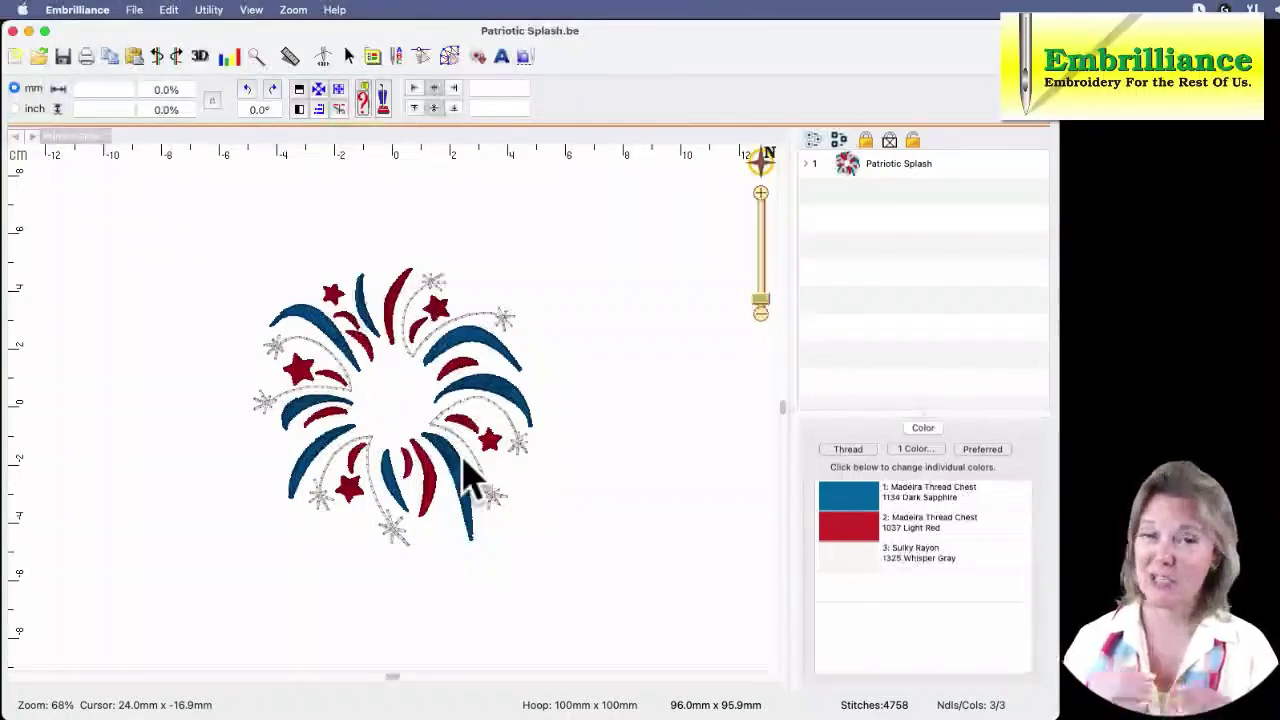
pyautogui.press('h')
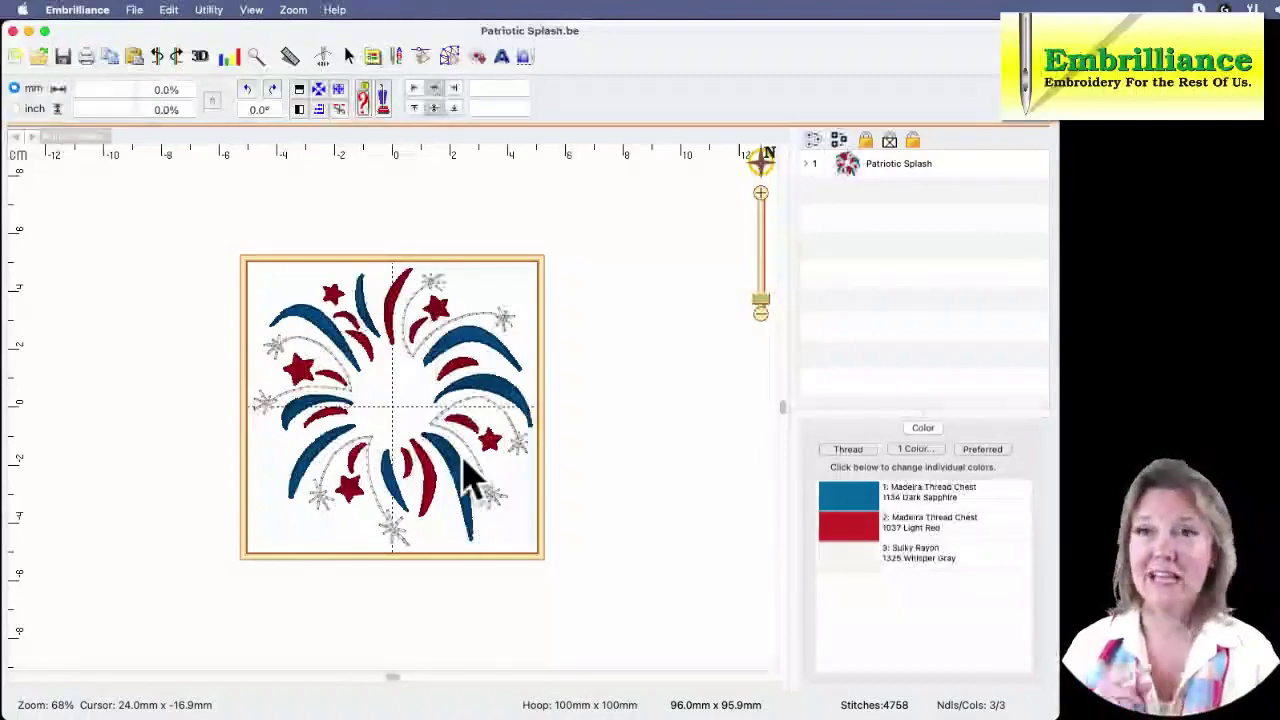
pyautogui.click(372, 58)
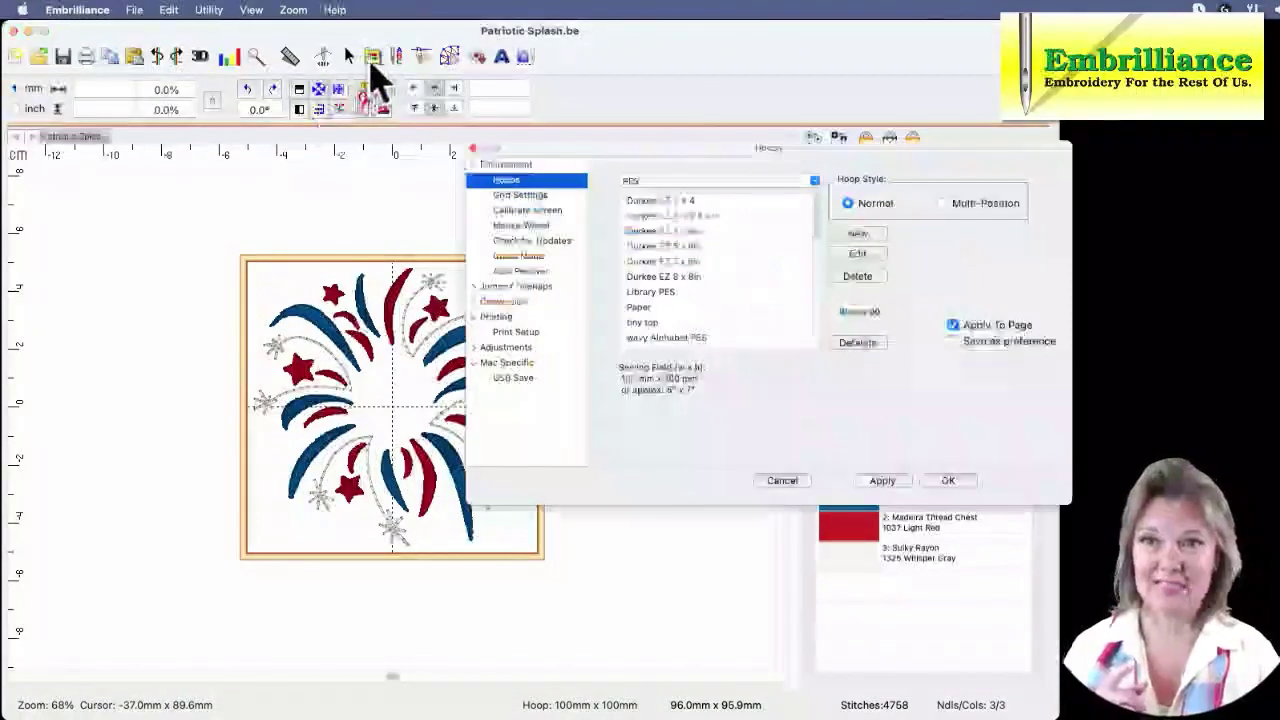
pyautogui.click(373, 58)
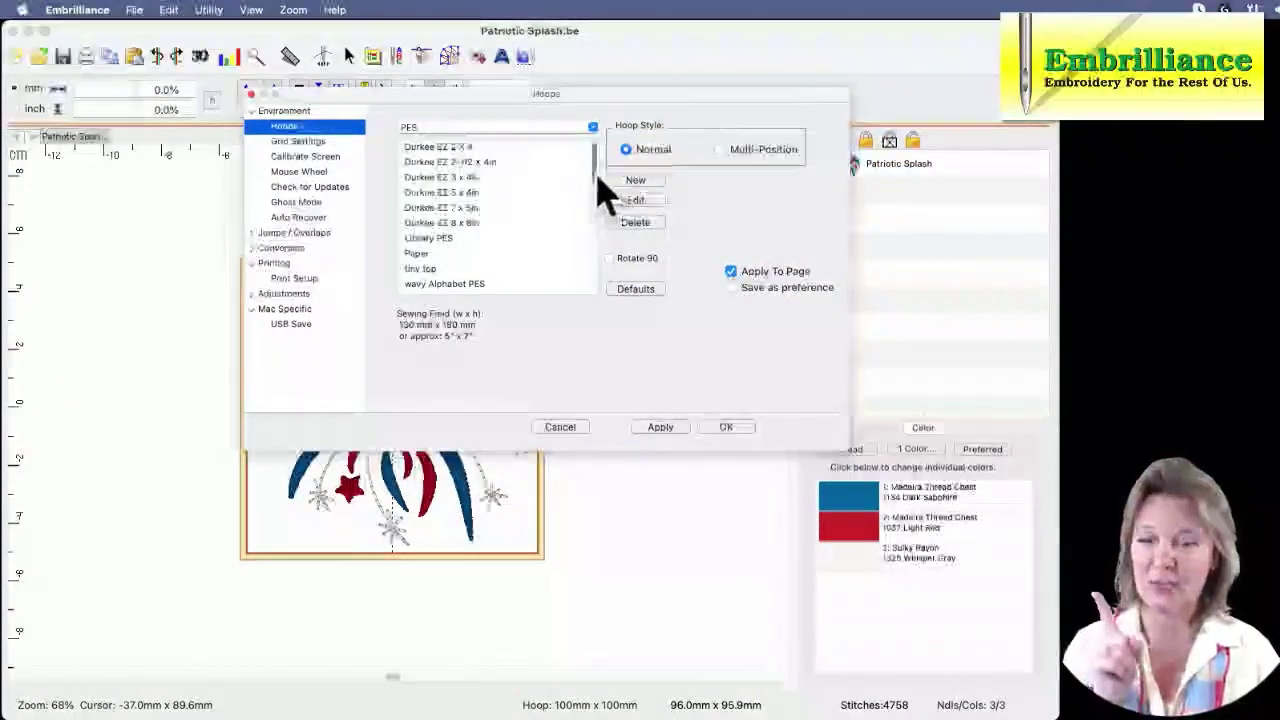
pyautogui.moveTo(597, 190); pyautogui.dragTo(600, 265)
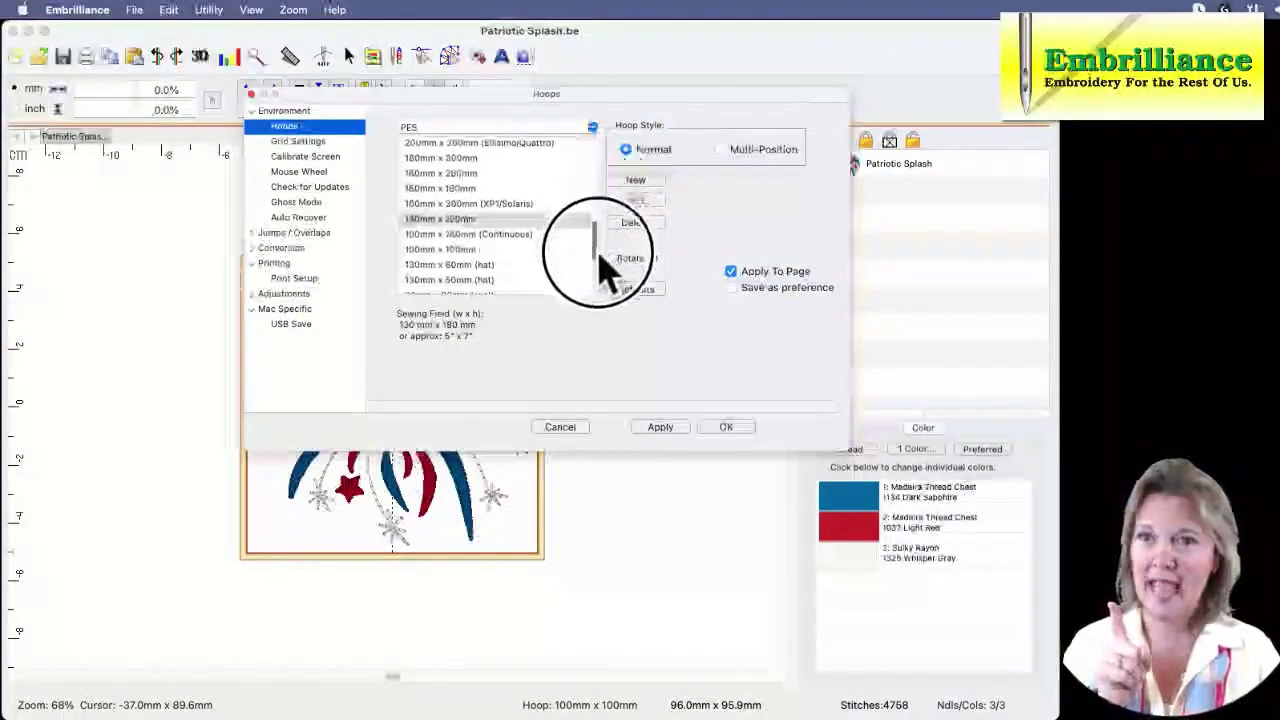
pyautogui.click(445, 222)
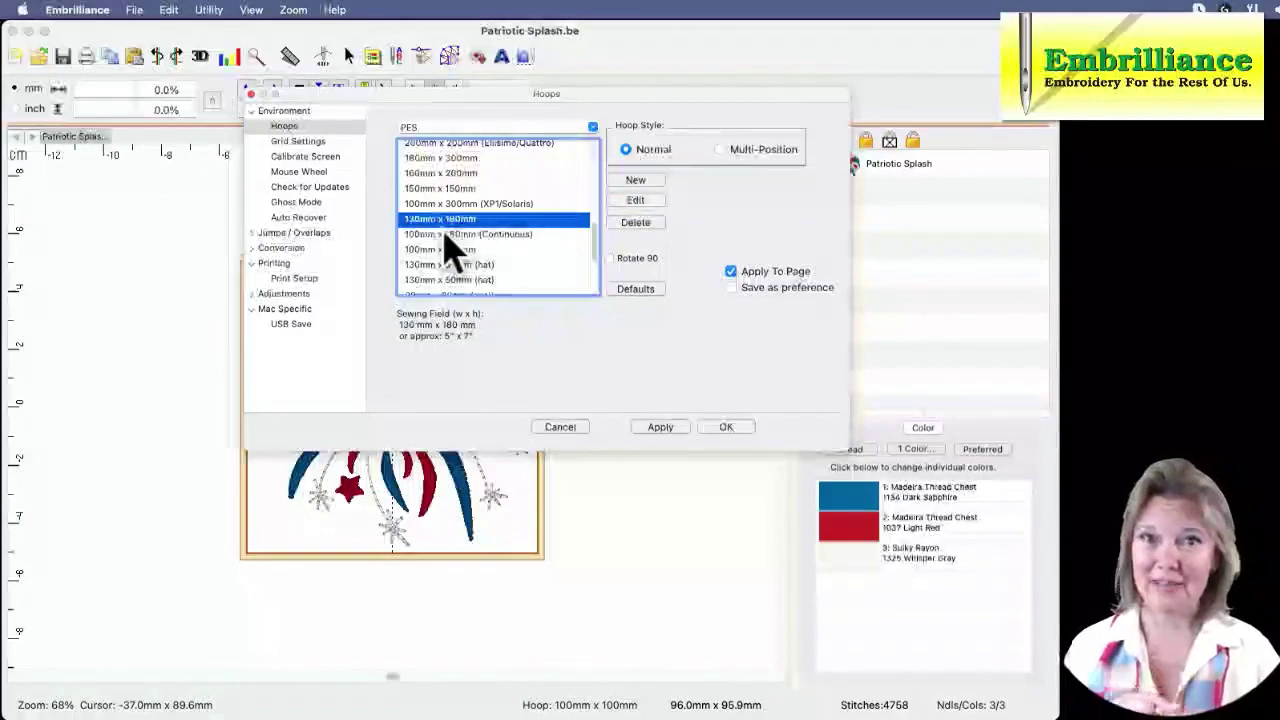
pyautogui.click(678, 430)
pyautogui.click(728, 430)
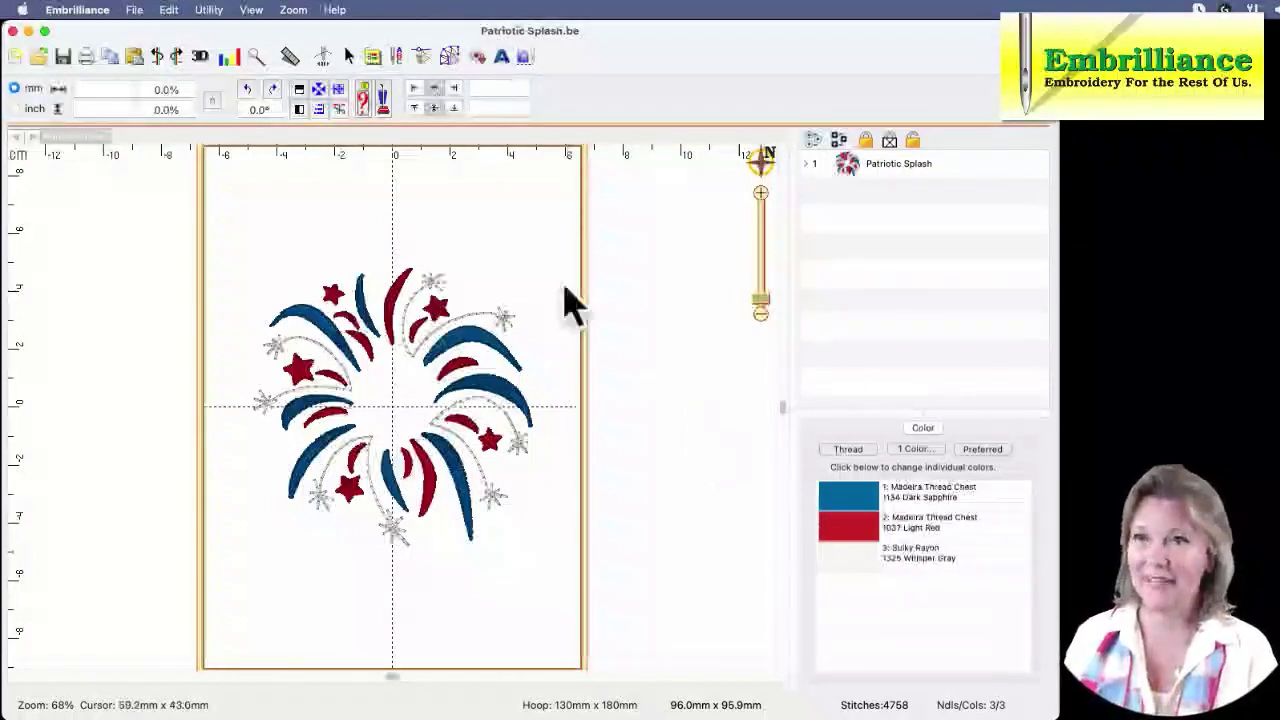
# Save a copy of the working file as Patriotic Splash_yt.be in the July2018 folder
pyautogui.click(135, 12)
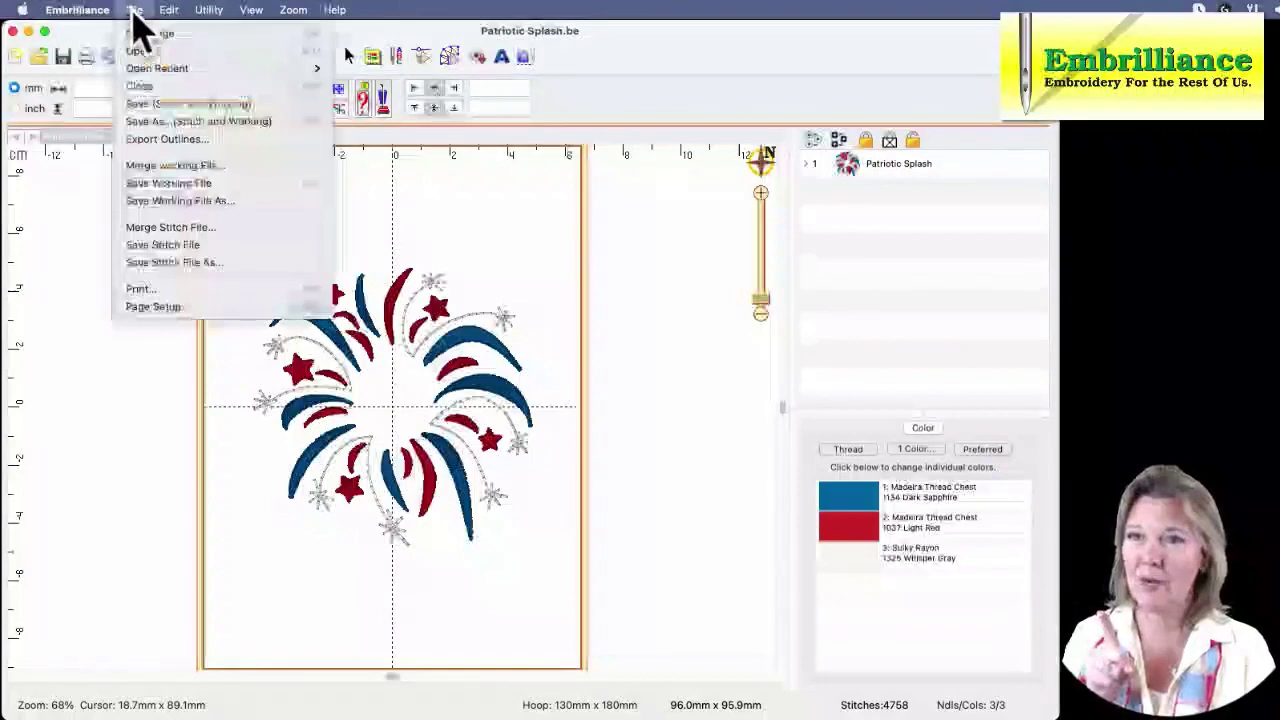
pyautogui.click(157, 205)
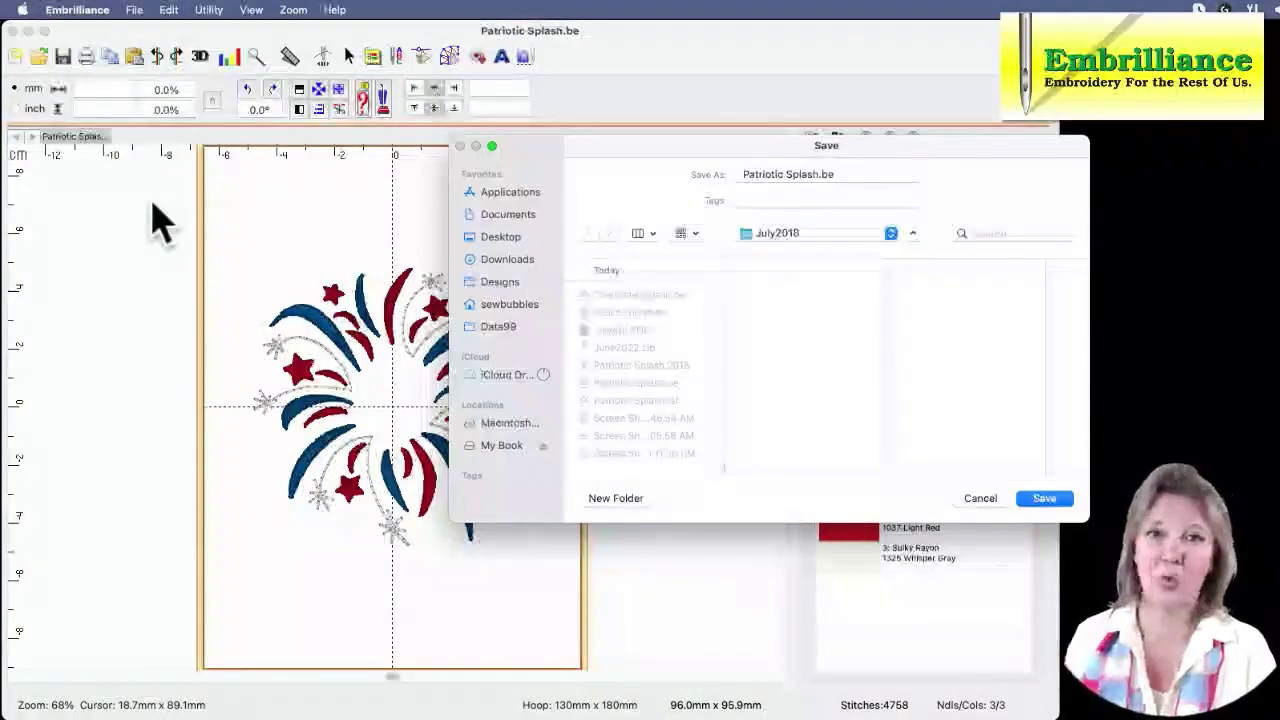
pyautogui.click(820, 174)
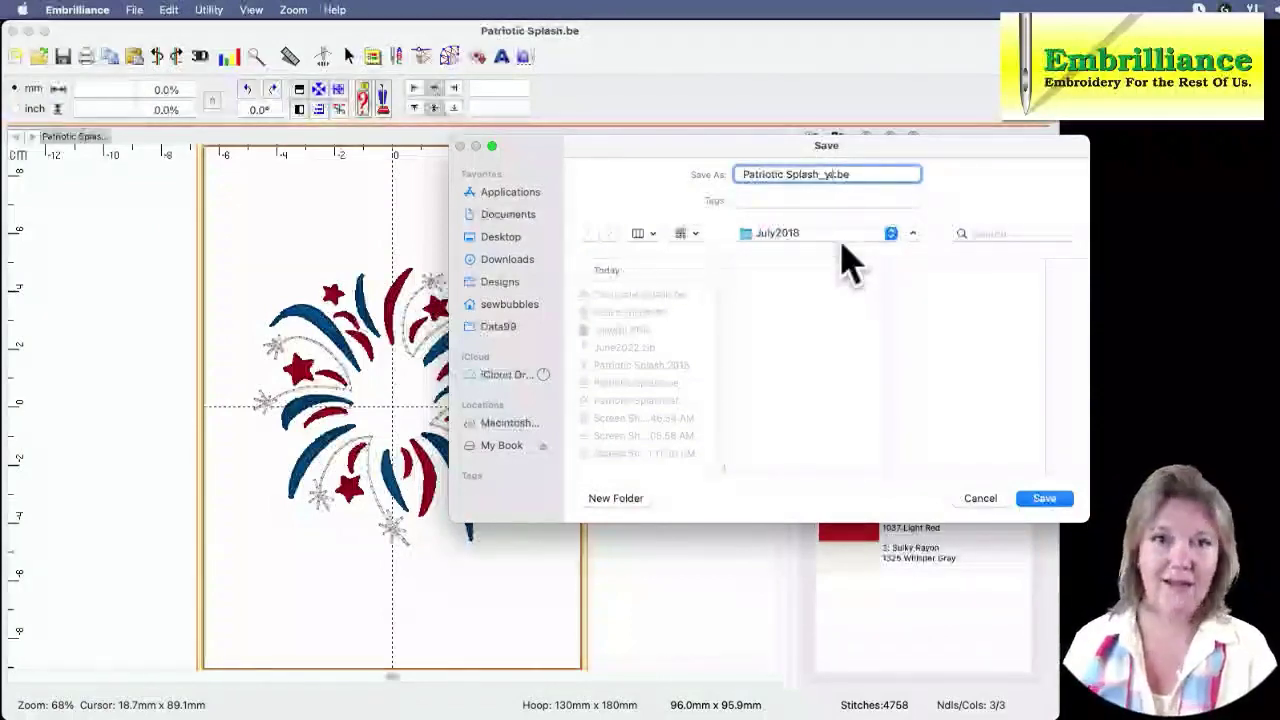
pyautogui.click(1046, 500)
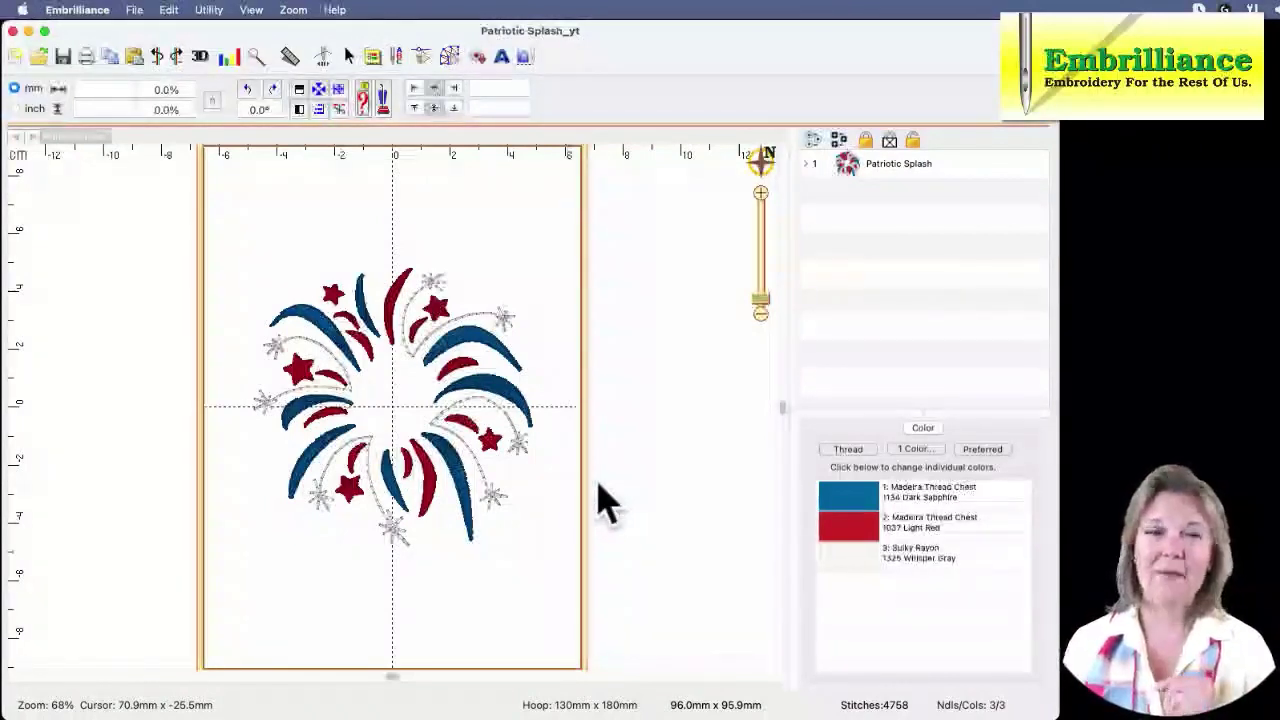
# Switch to Create mode and draw a spiral about 30 x 33 mm near the firework's open center
pyautogui.click(450, 58)
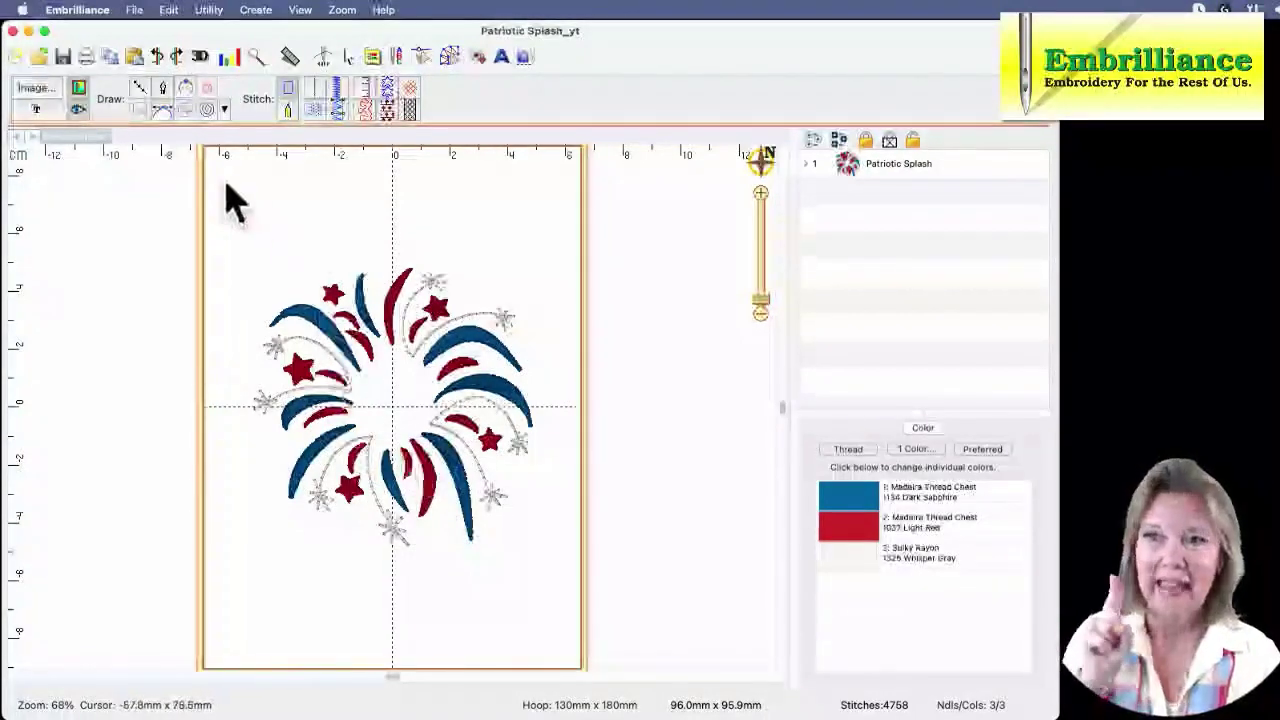
pyautogui.click(224, 112)
pyautogui.click(224, 128)
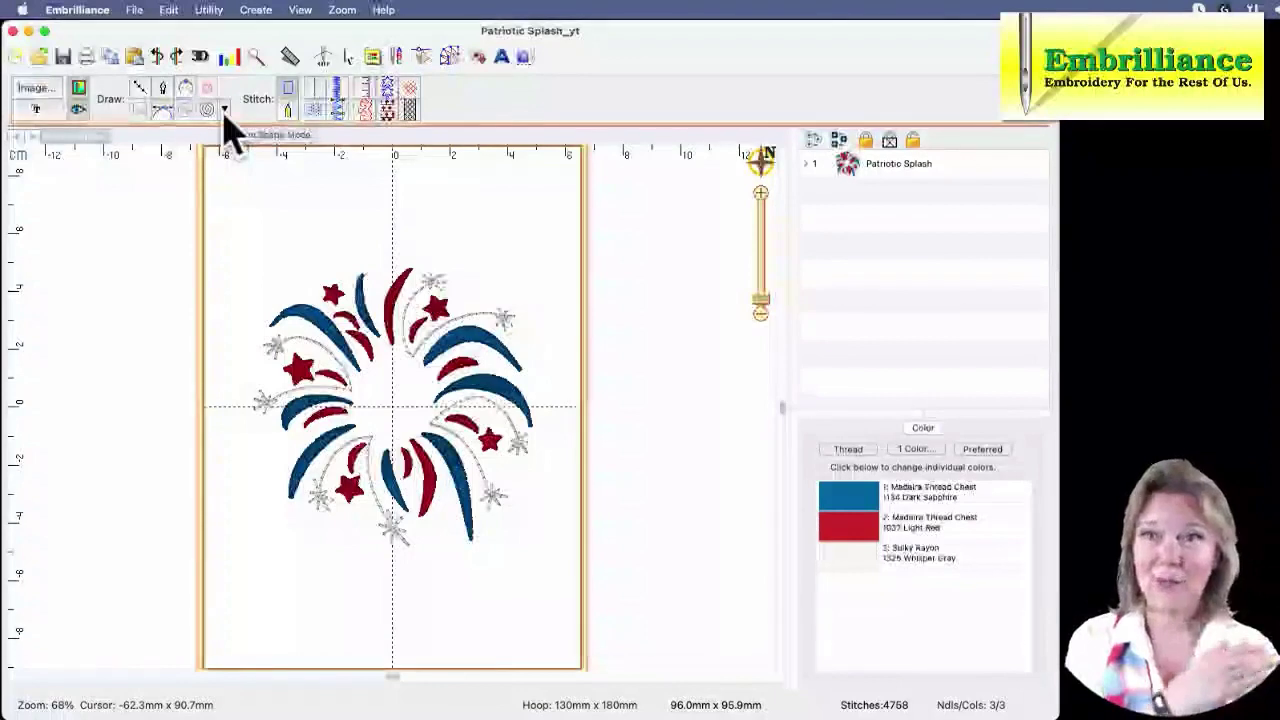
pyautogui.click(225, 112)
pyautogui.click(229, 116)
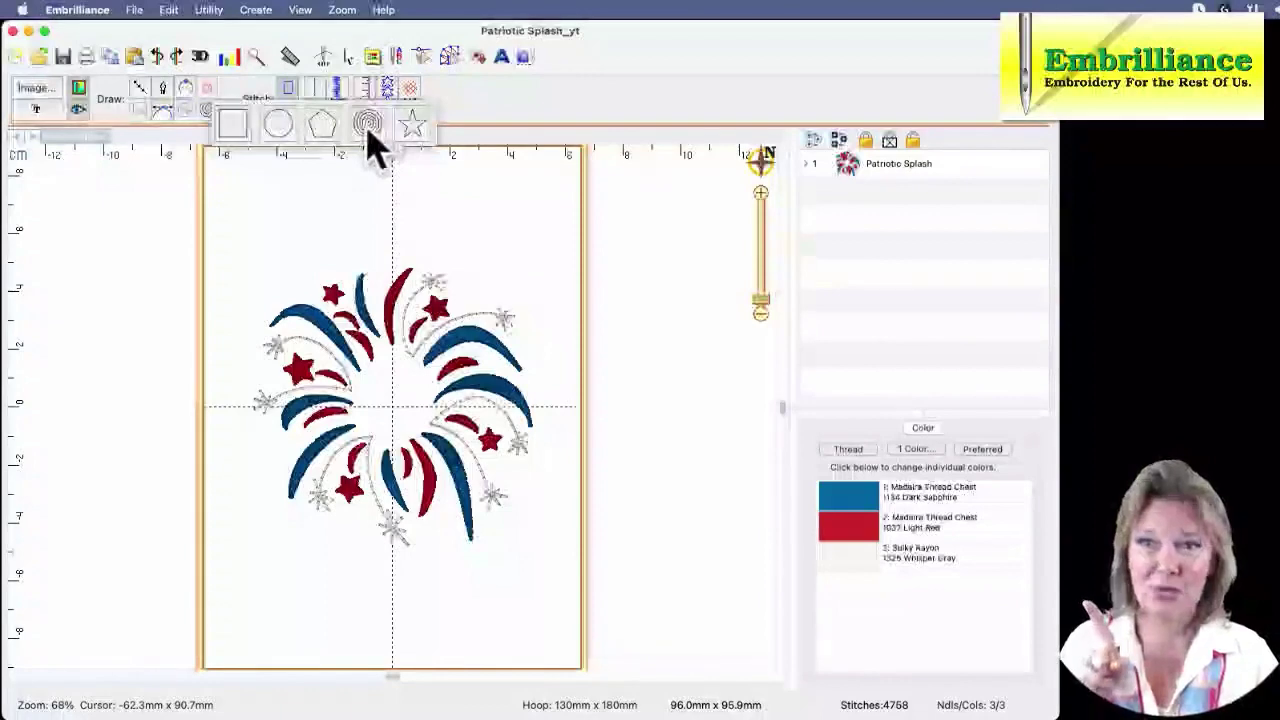
pyautogui.click(367, 124)
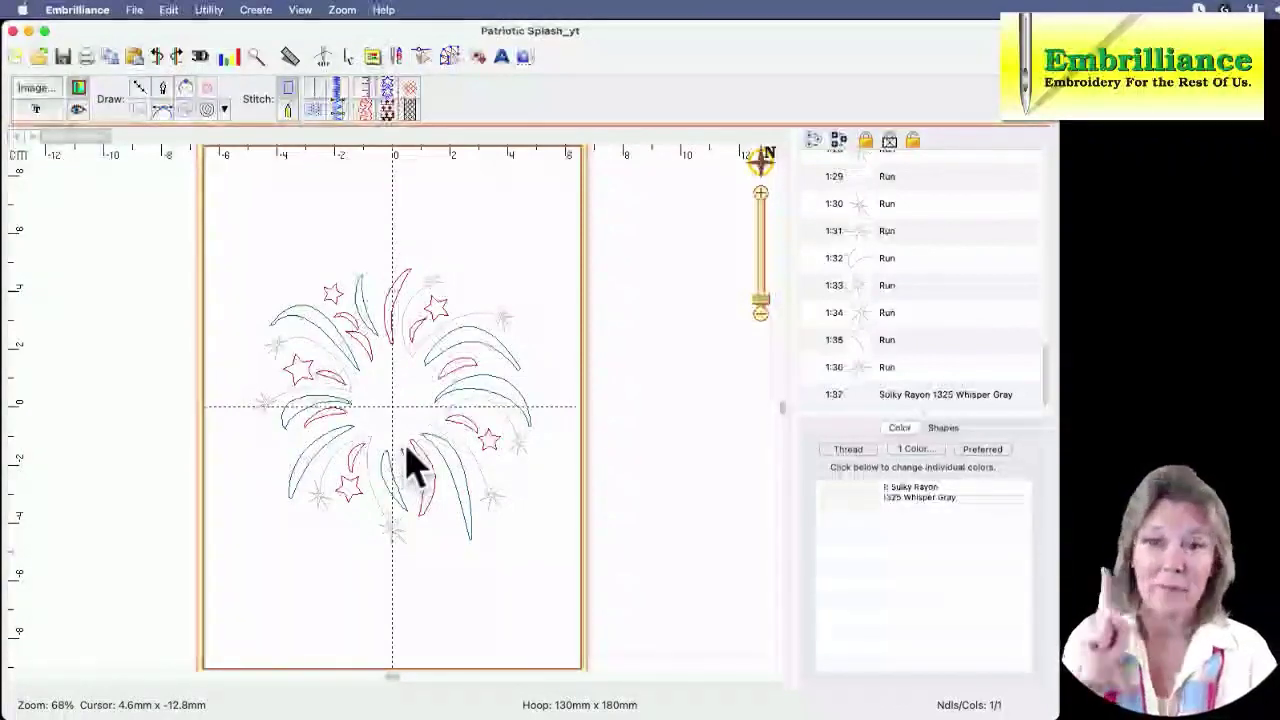
pyautogui.click(371, 387)
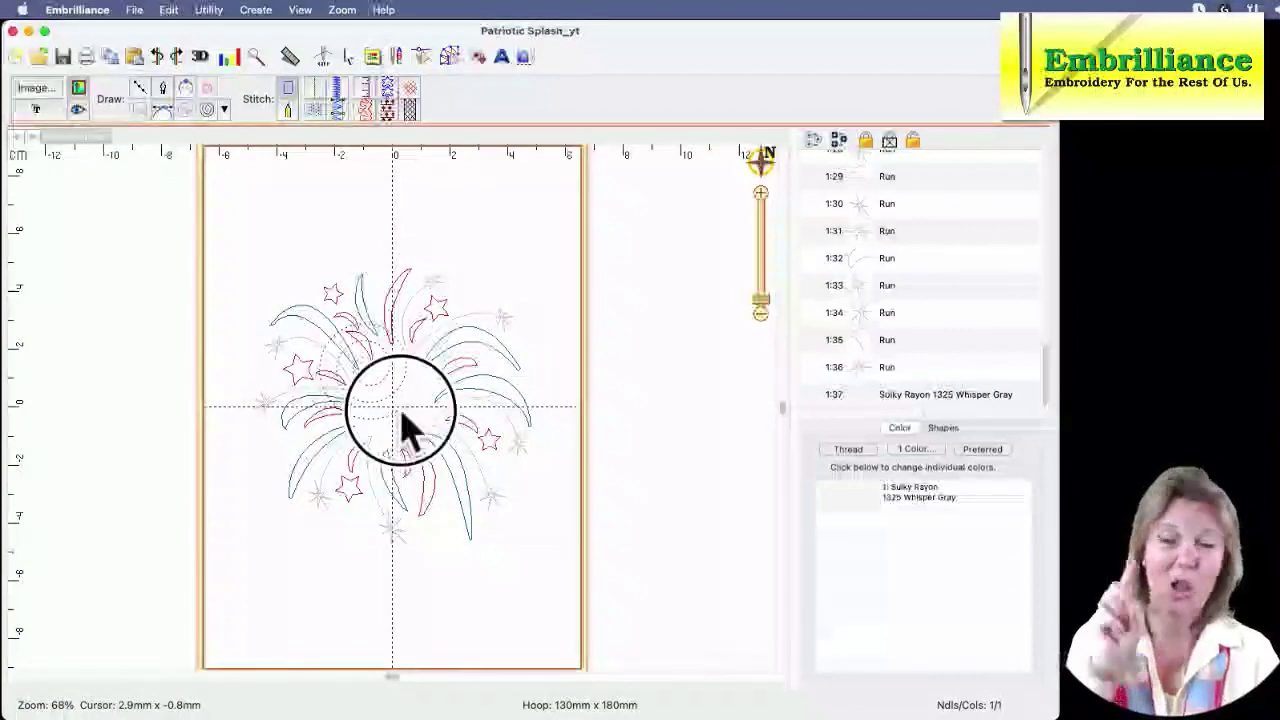
pyautogui.moveTo(362, 371); pyautogui.dragTo(402, 412)
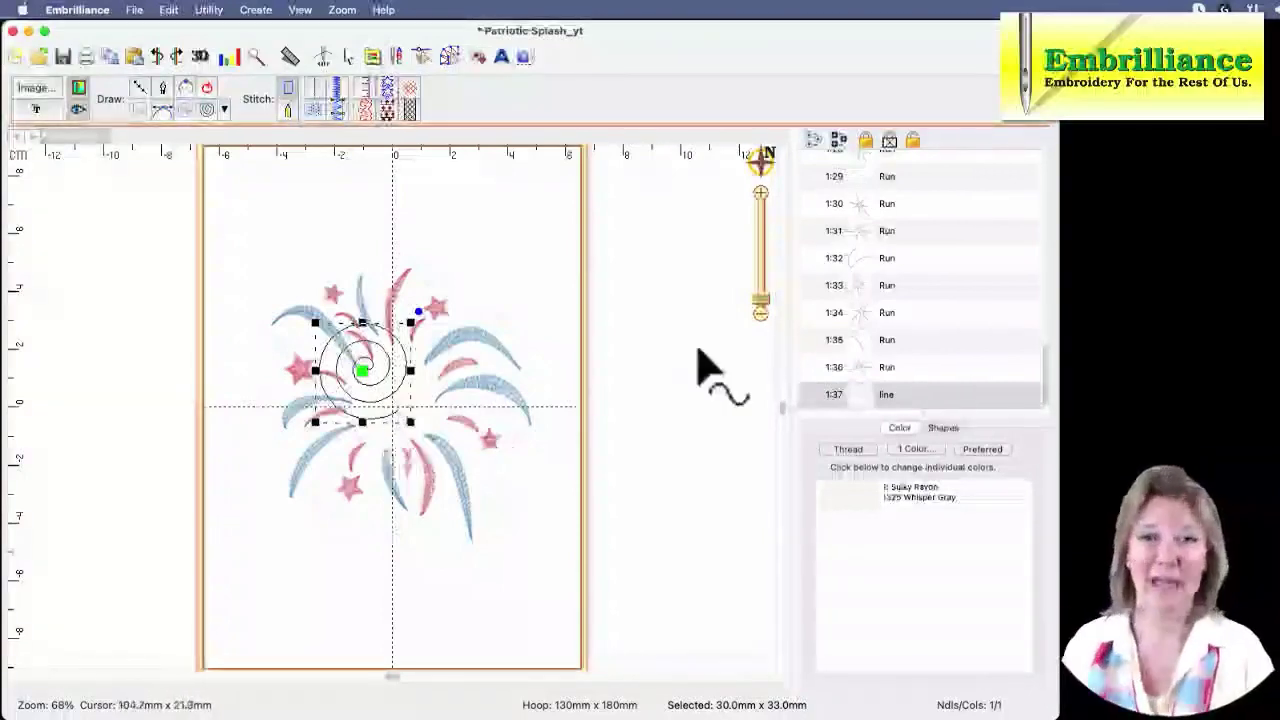
# Shrink the spiral proportionally to about 25 x 27 mm and center it in the gap inside the firework
pyautogui.moveTo(760, 309); pyautogui.dragTo(756, 298)
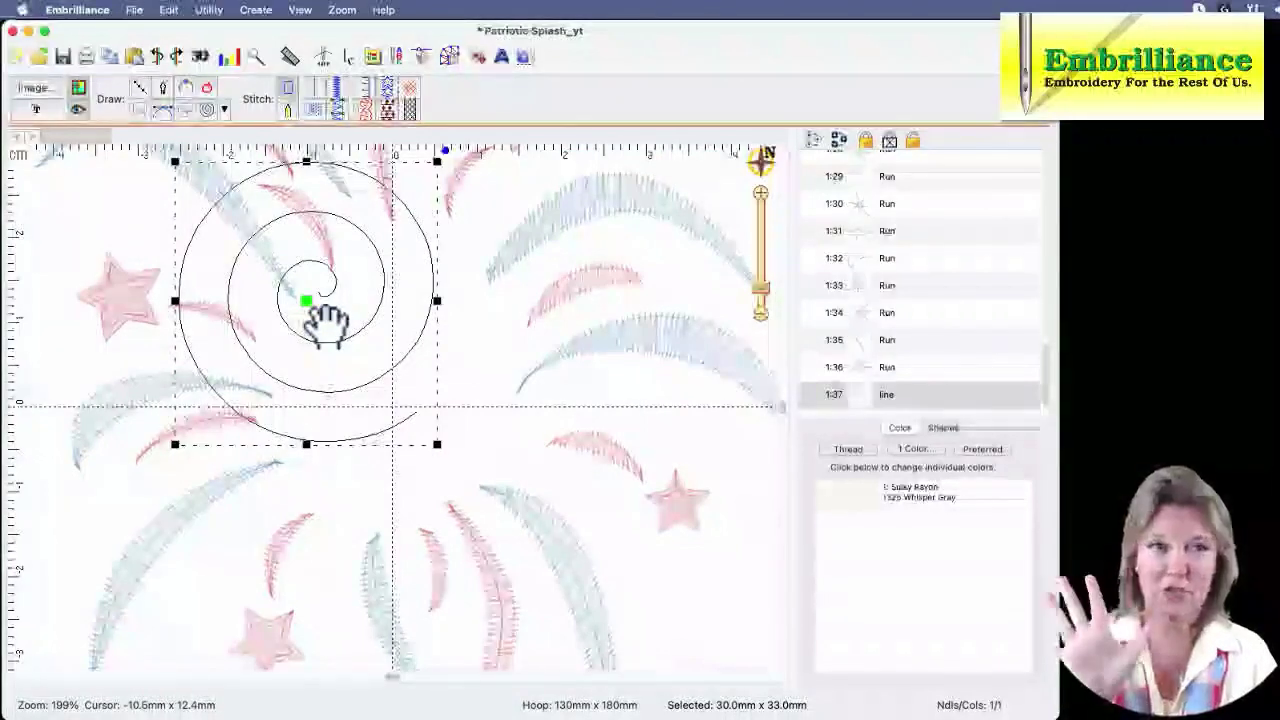
pyautogui.moveTo(328, 316); pyautogui.dragTo(390, 386)
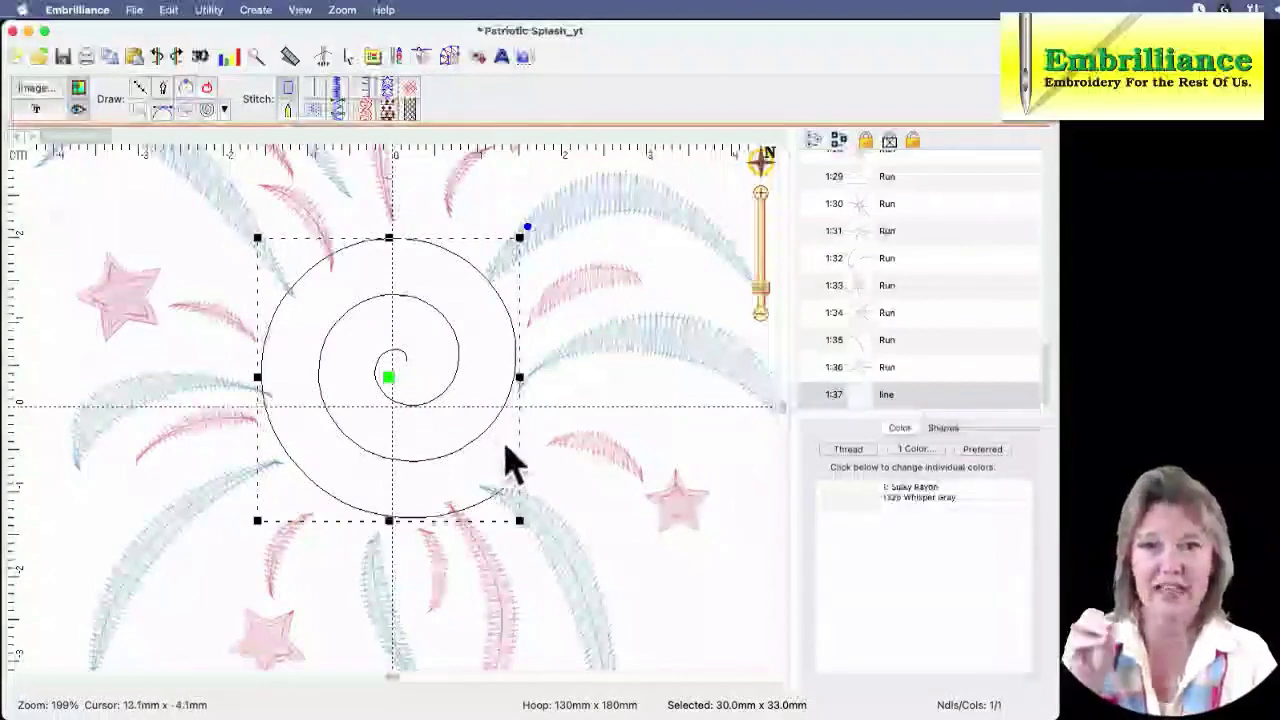
pyautogui.moveTo(510, 510); pyautogui.dragTo(477, 466)
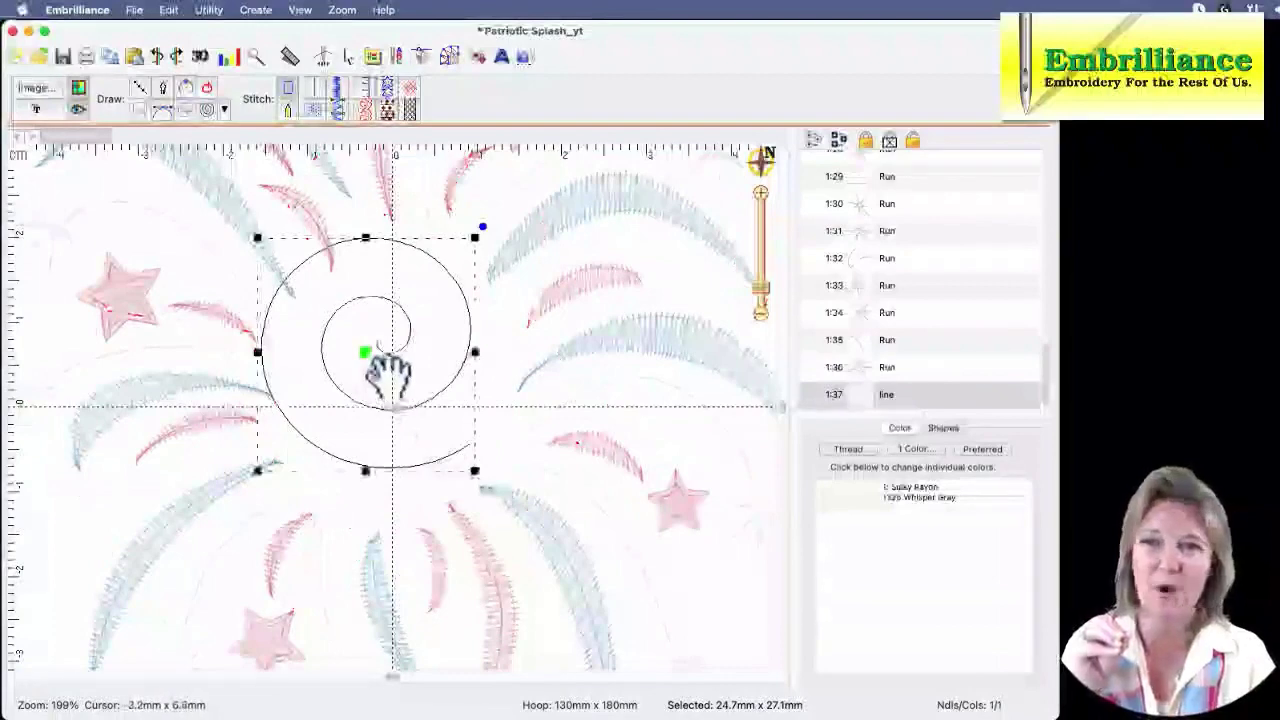
pyautogui.moveTo(391, 377); pyautogui.dragTo(409, 391)
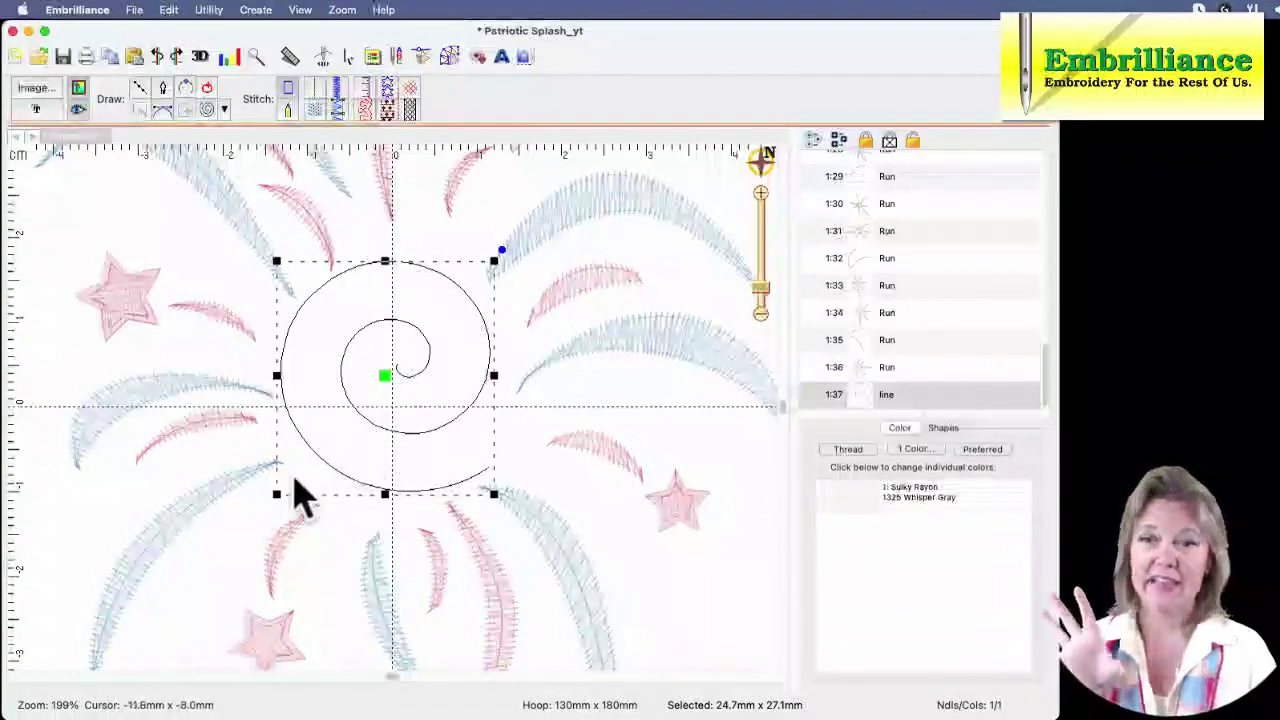
pyautogui.click(283, 520)
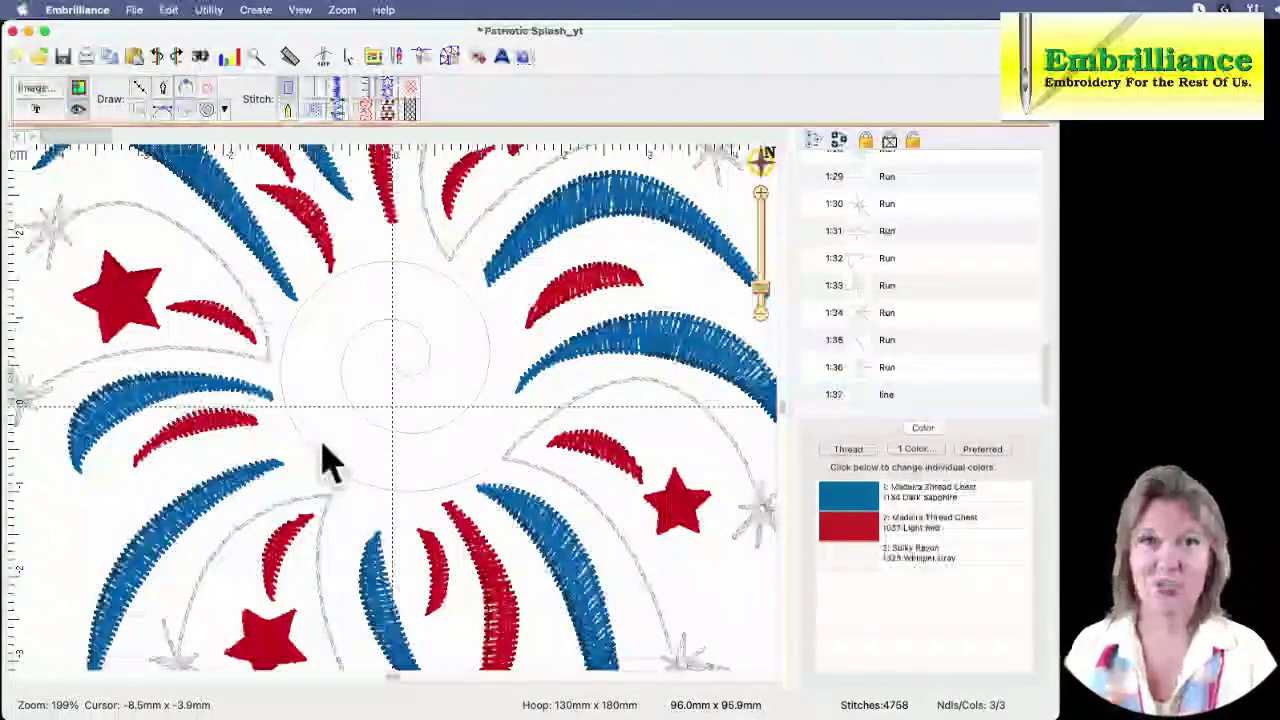
# Convert the spiral line to a Satin Border stitch and check its properties and appearance in the design
pyautogui.click(425, 395)
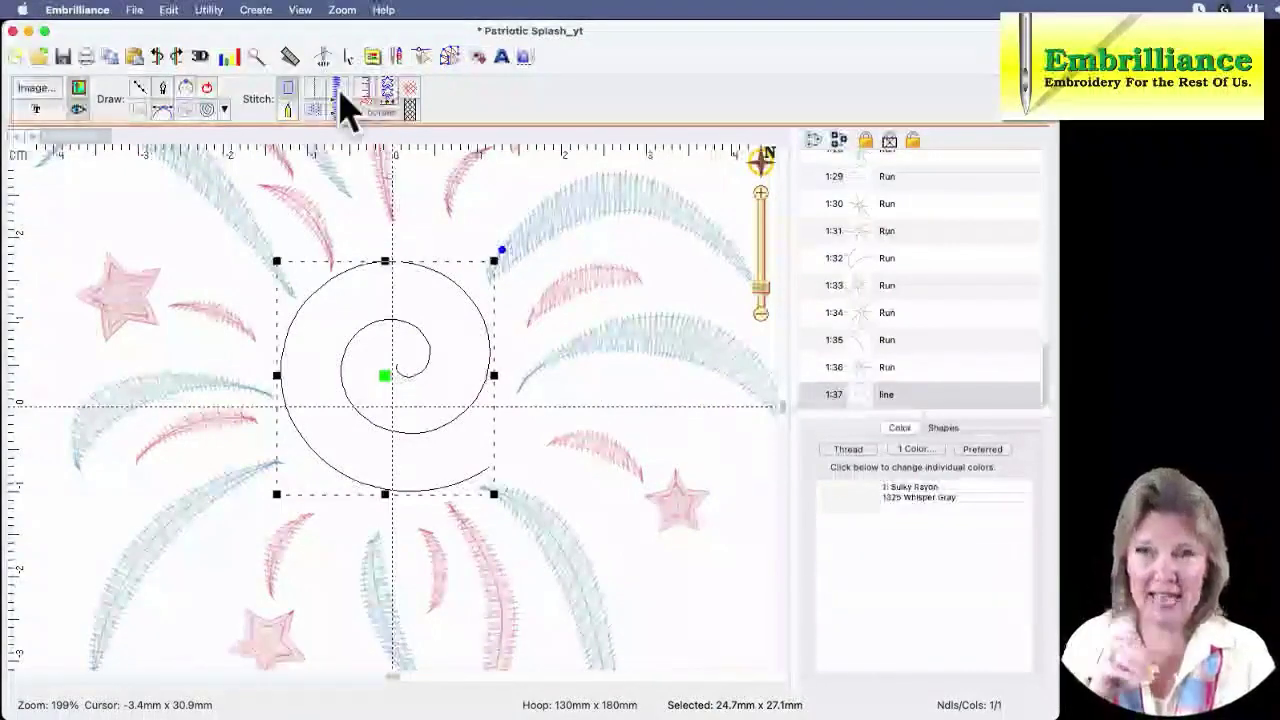
pyautogui.click(339, 92)
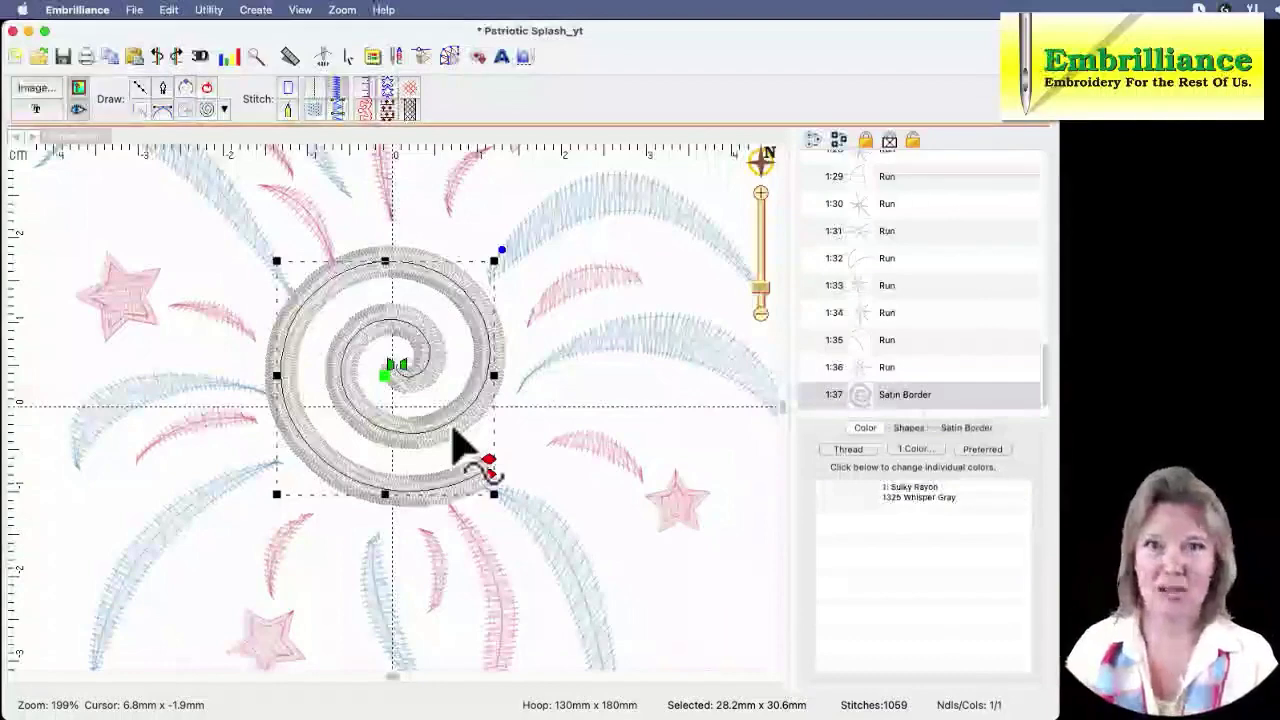
pyautogui.click(965, 431)
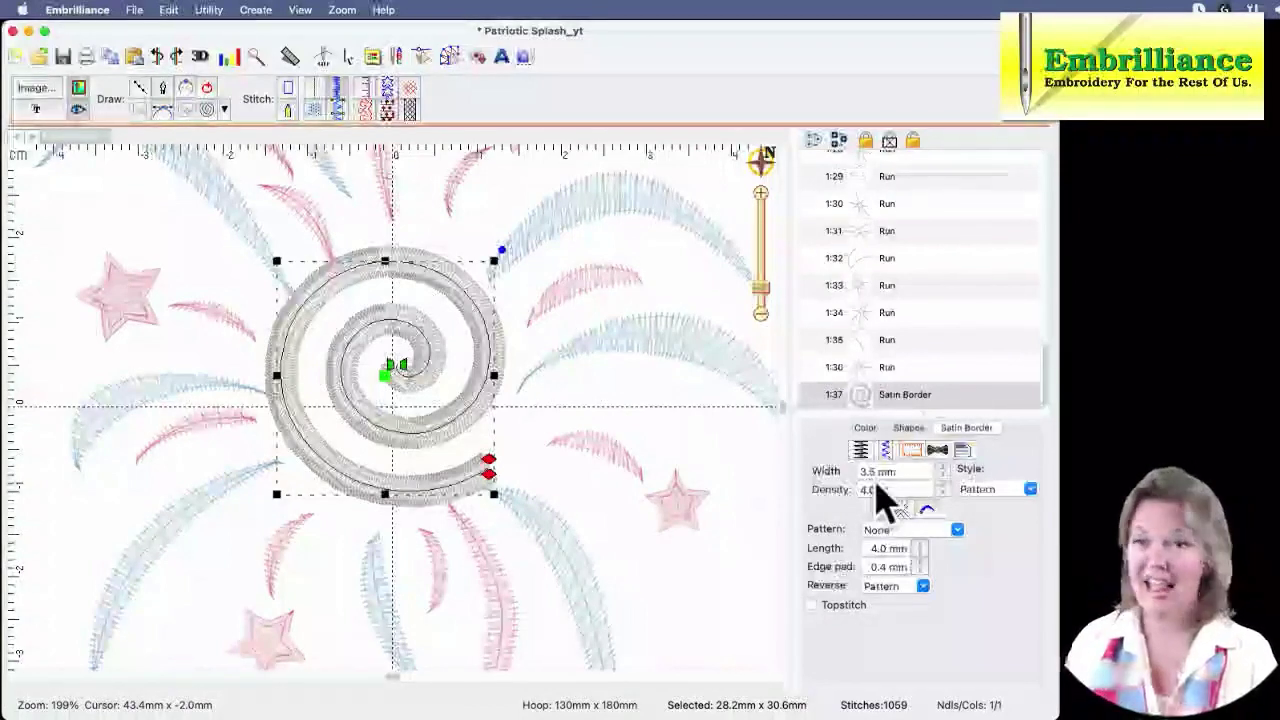
pyautogui.click(697, 565)
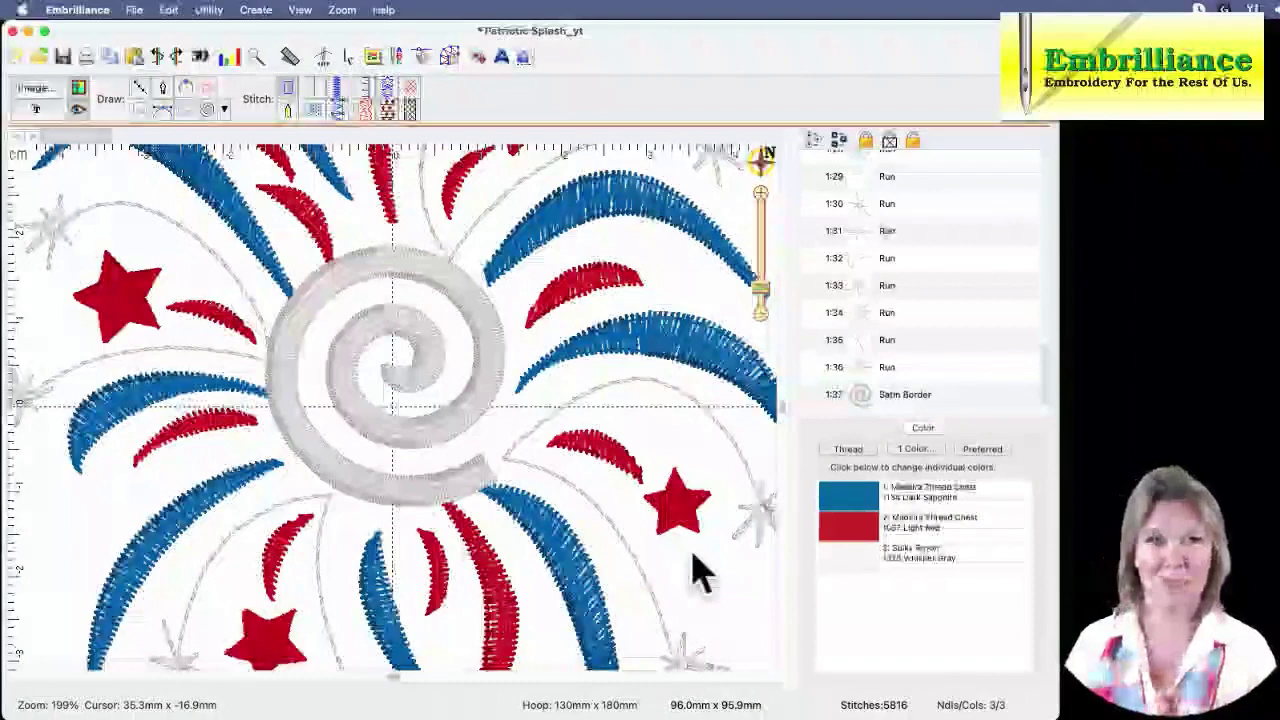
# Apply line thickness style 6 to the spiral's satin border, keeping both nibs at Normal, and view it in the design
pyautogui.click(375, 510)
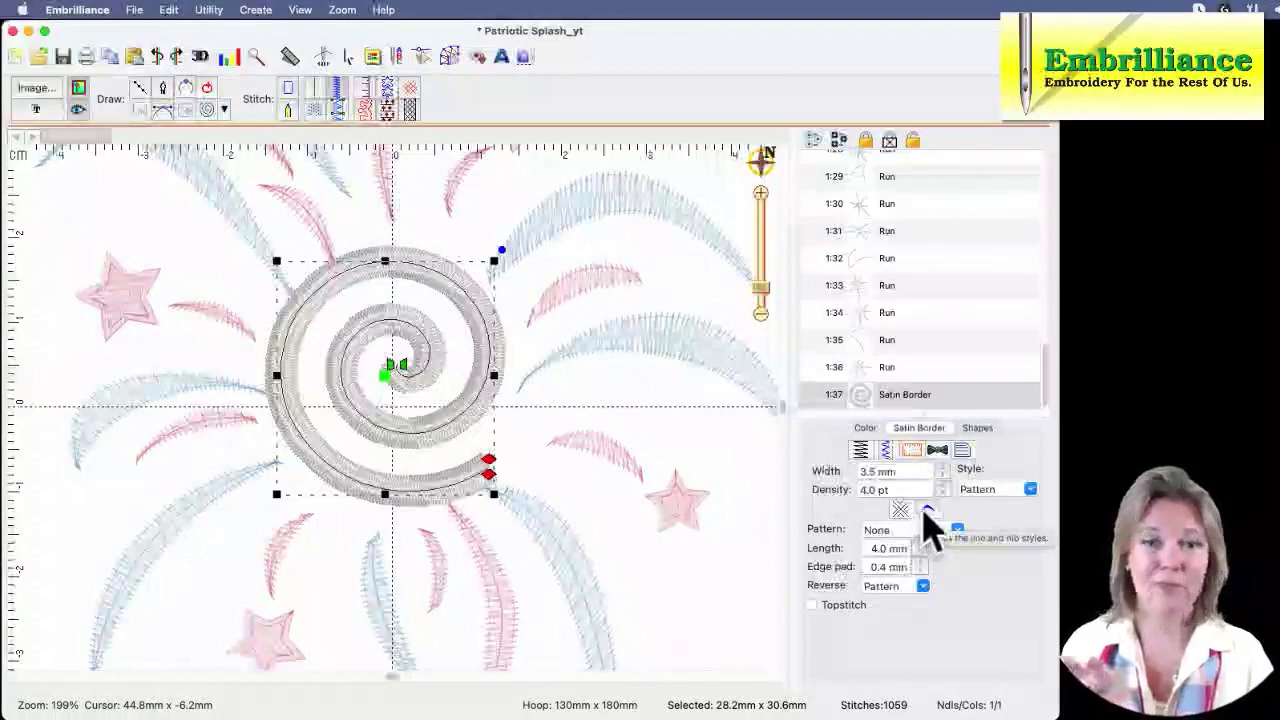
pyautogui.click(923, 513)
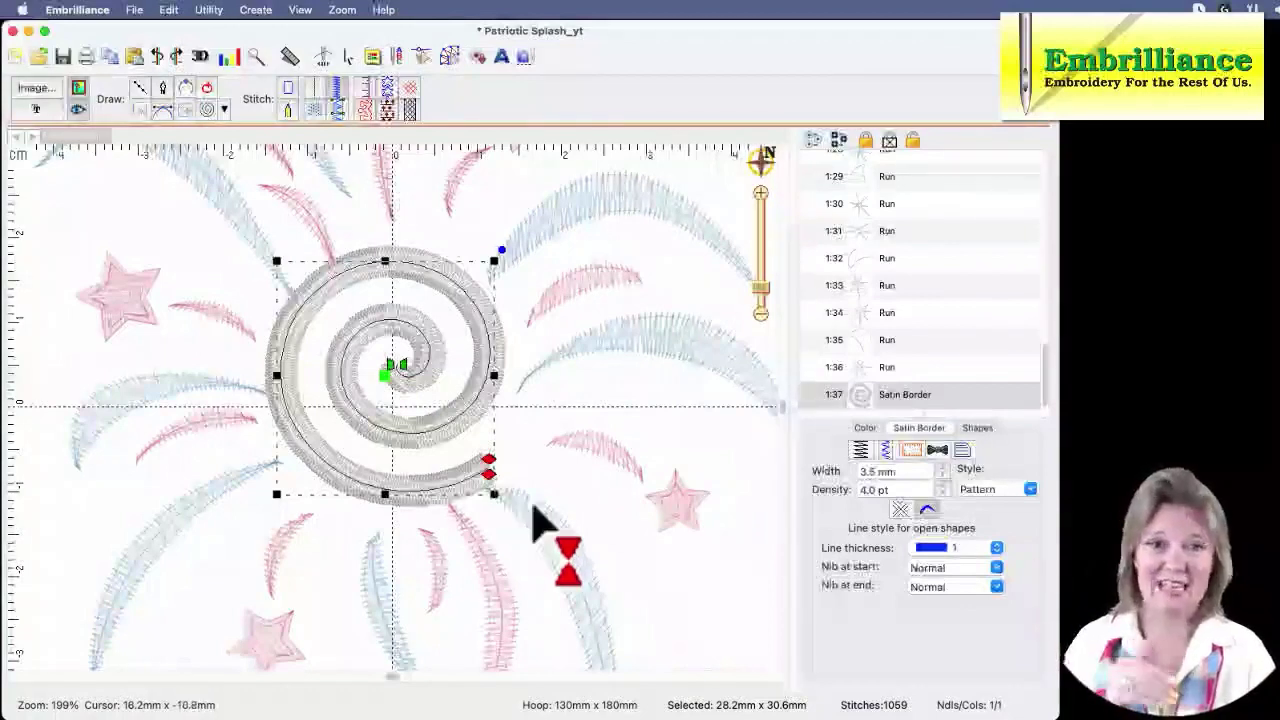
pyautogui.click(995, 570)
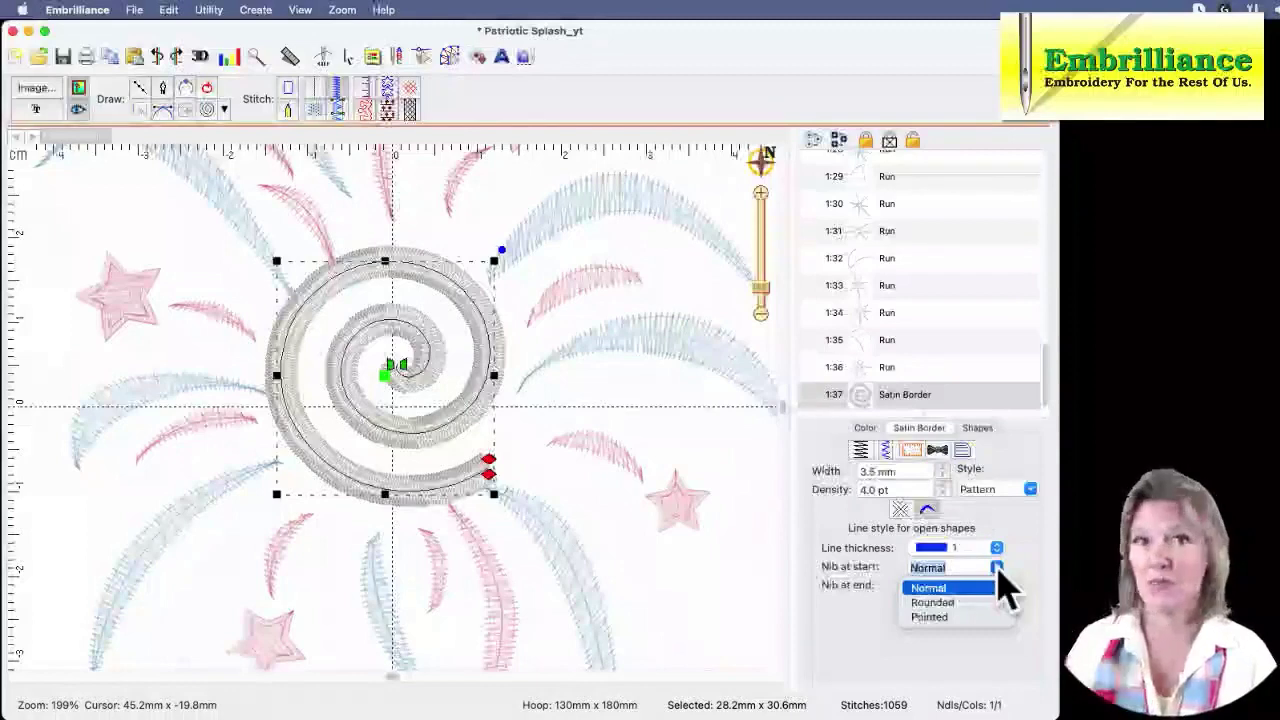
pyautogui.click(997, 570)
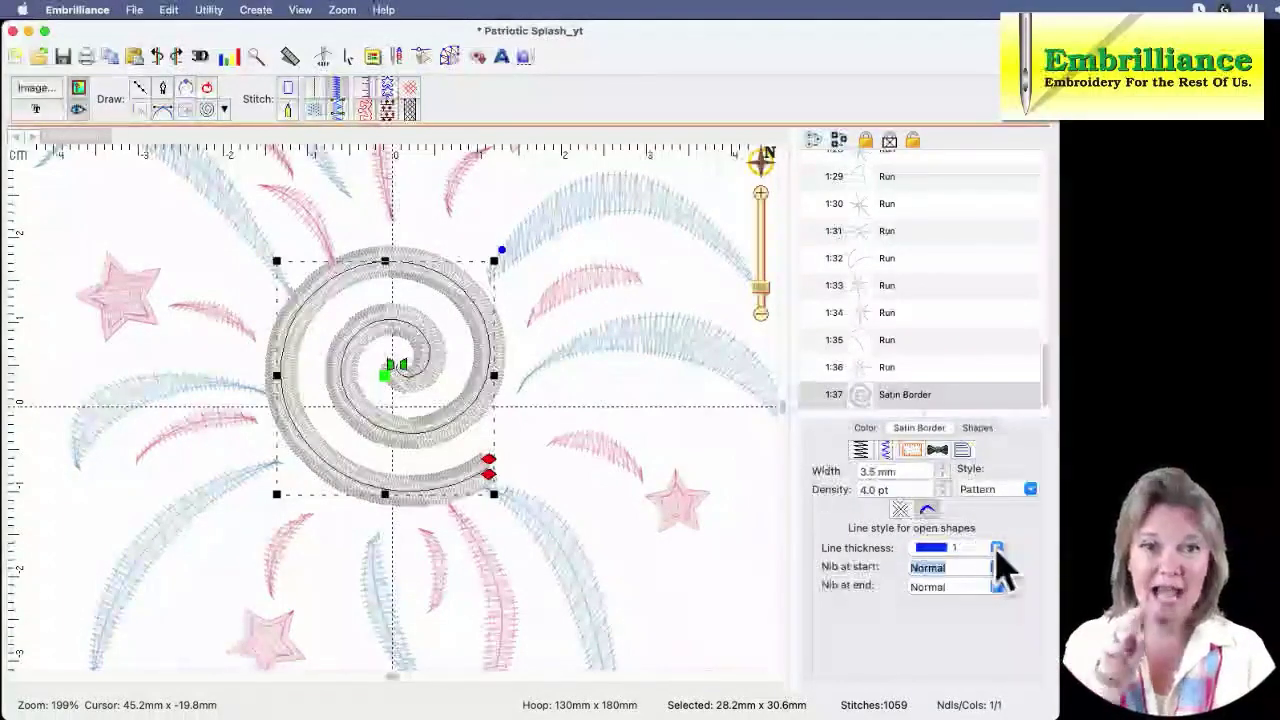
pyautogui.click(998, 549)
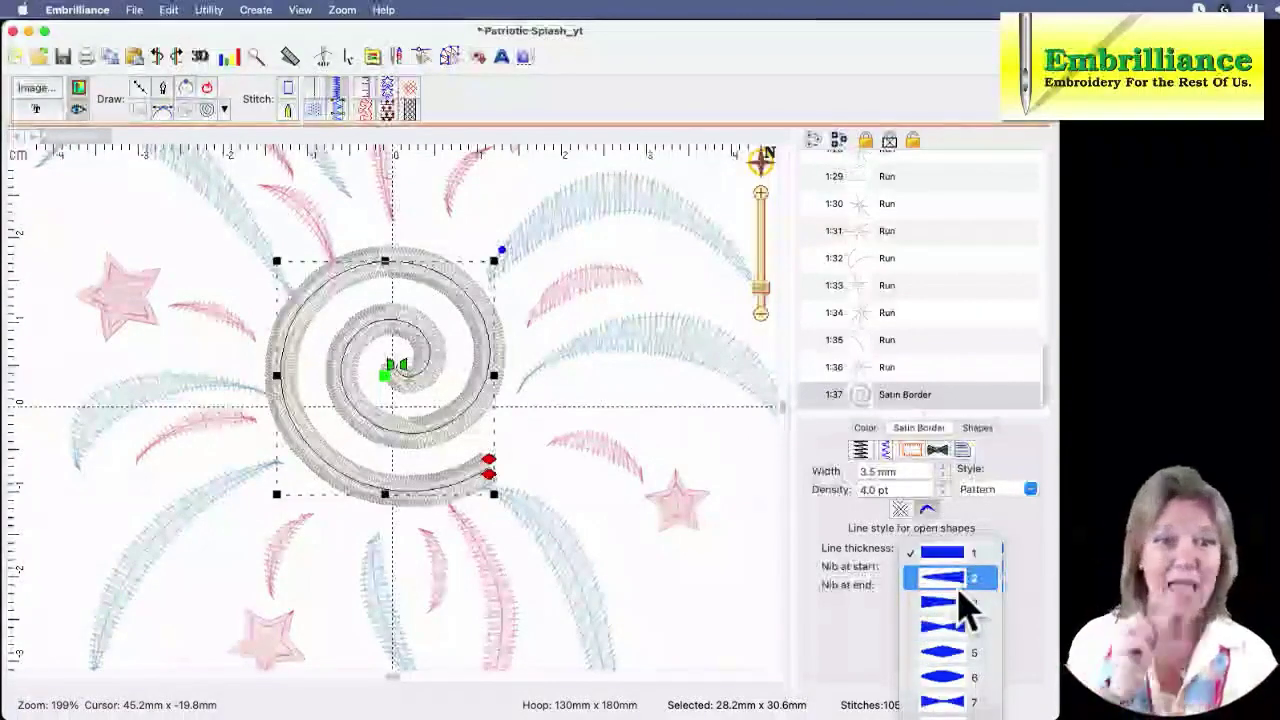
pyautogui.click(950, 677)
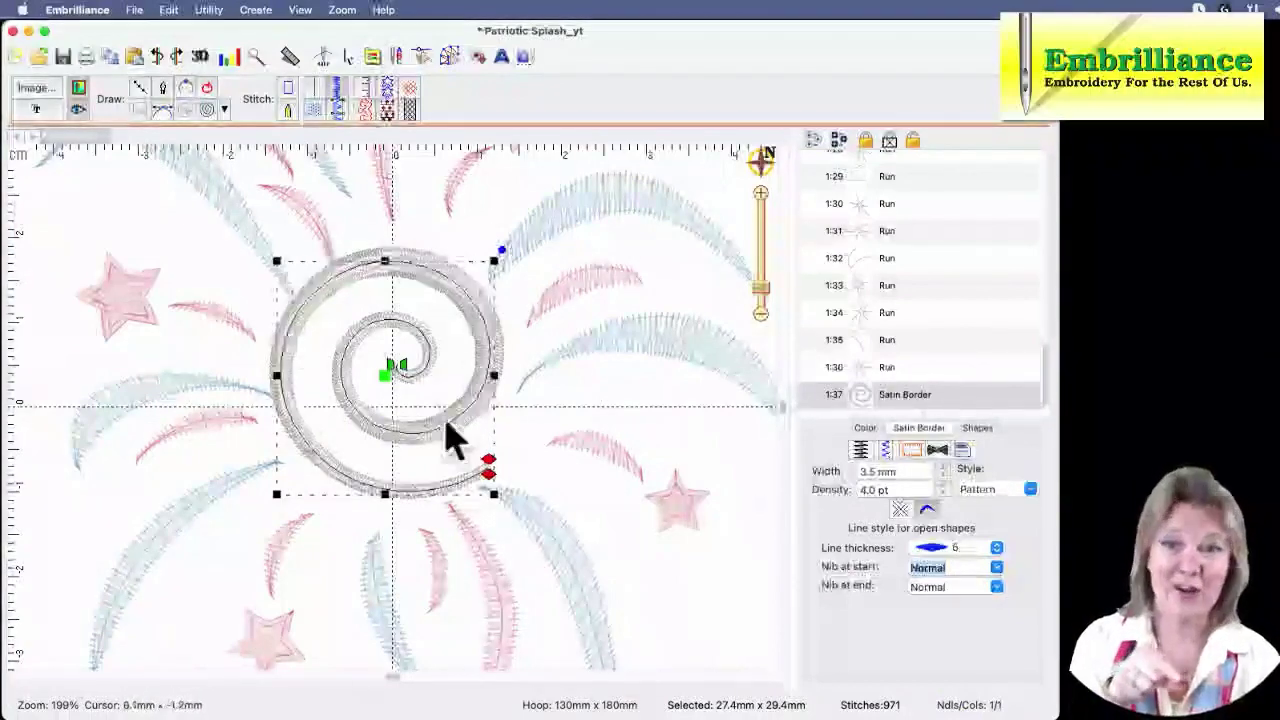
pyautogui.click(615, 510)
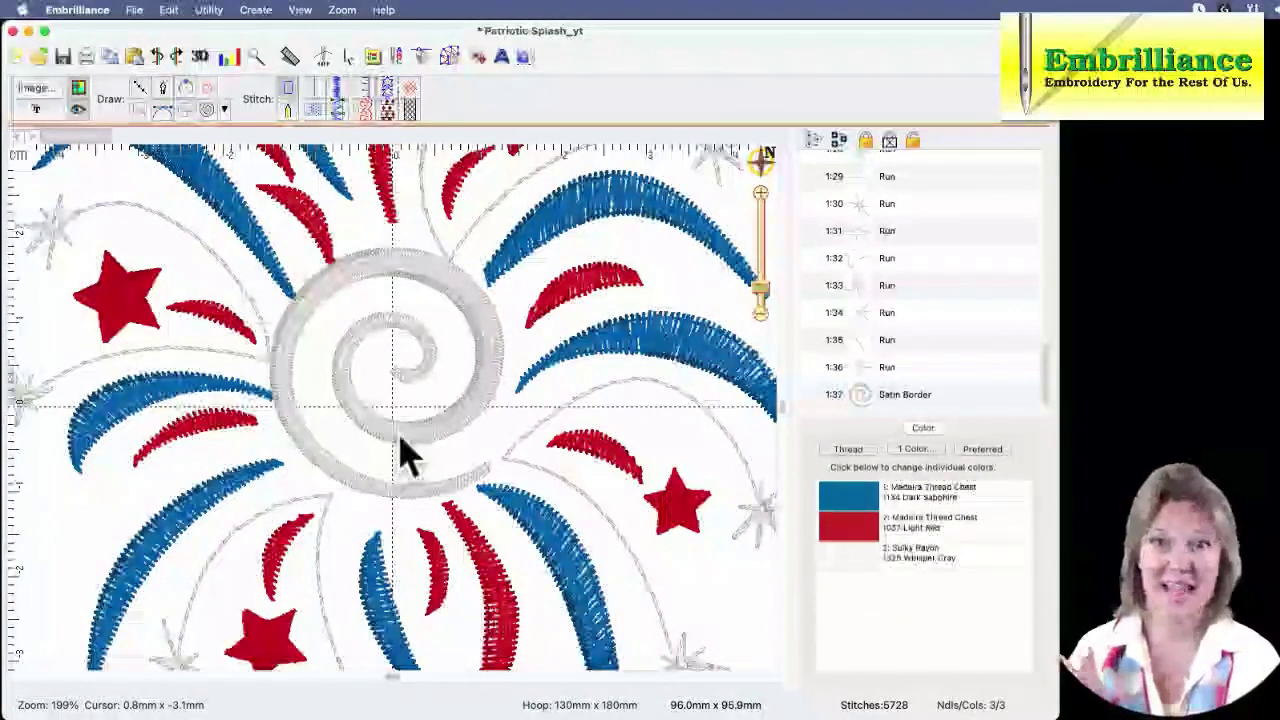
# Set the spiral's satin border width to 5.0 mm
pyautogui.click(400, 455)
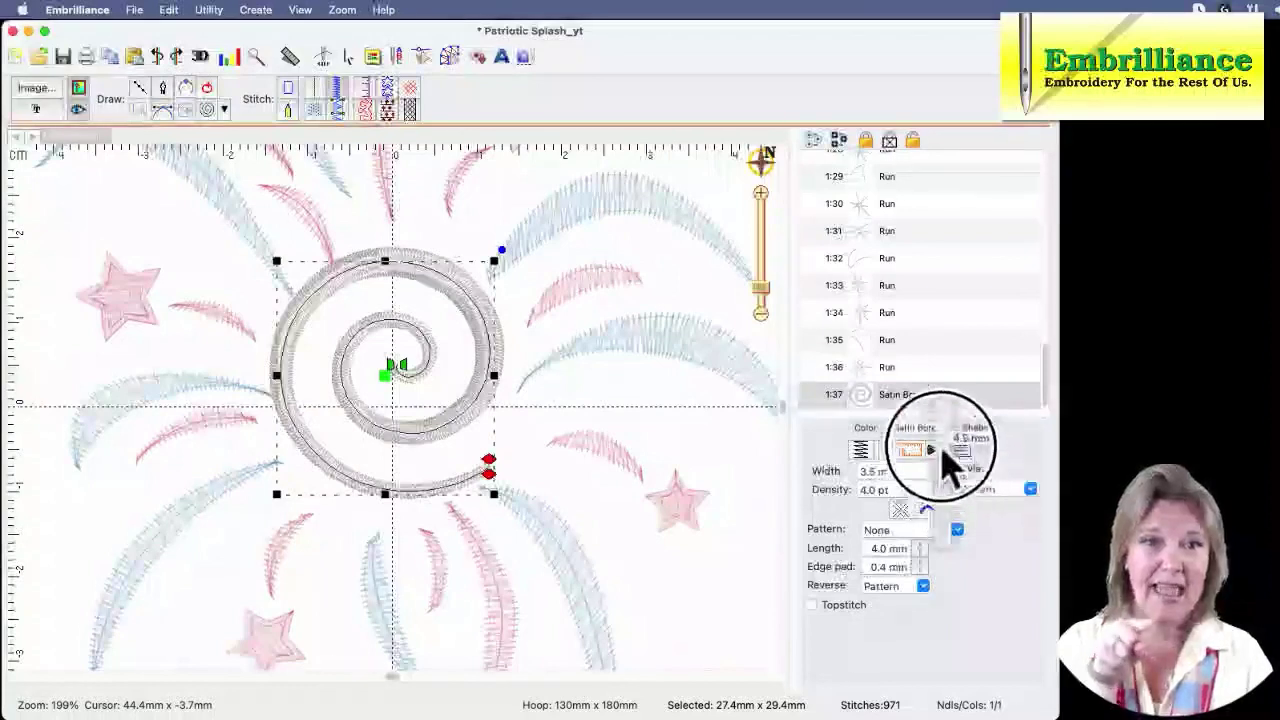
pyautogui.click(940, 452)
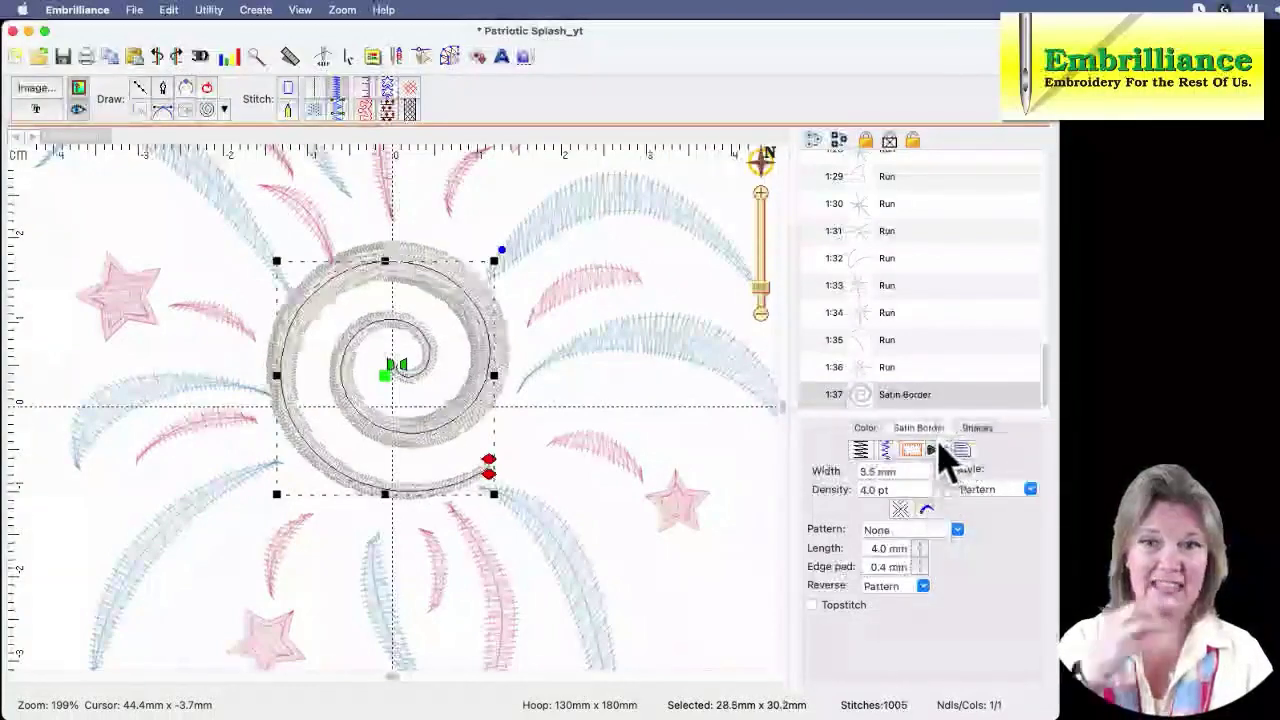
pyautogui.click(940, 451)
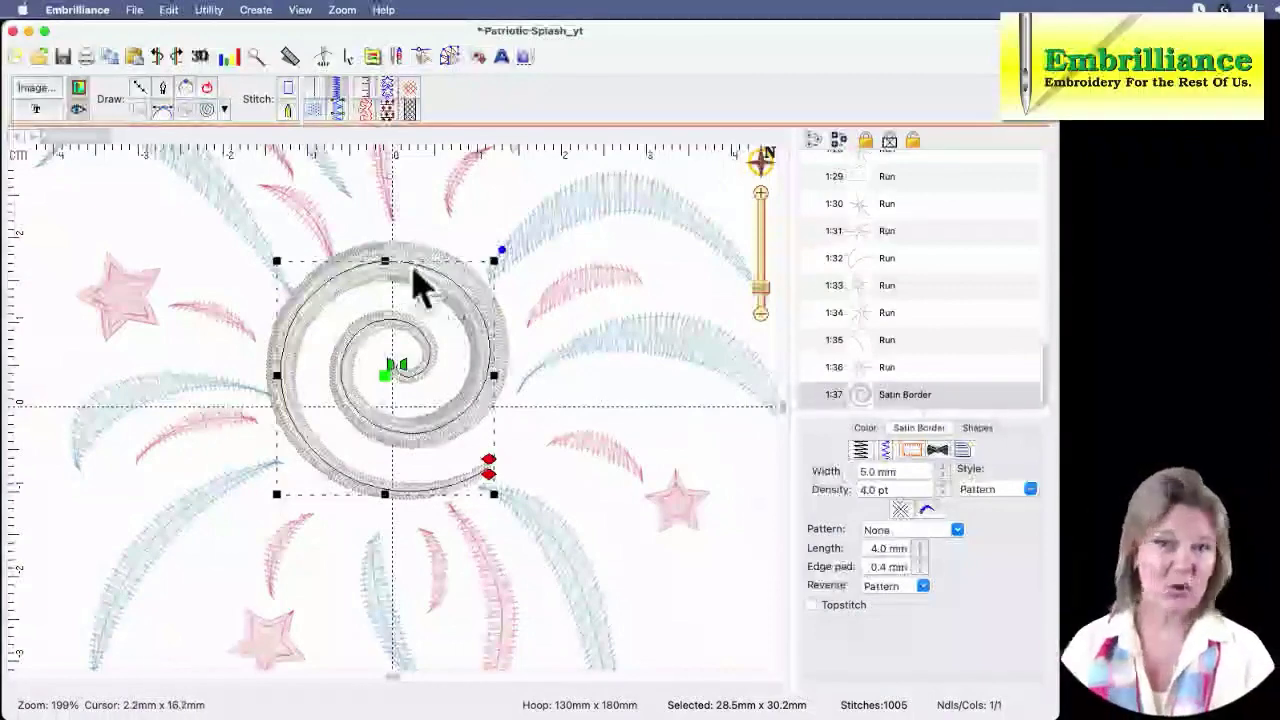
# Rotate the spiral counterclockwise and shrink it proportionally to about 29 x 28 mm, centered in the gap inside the firework
pyautogui.moveTo(400, 380); pyautogui.dragTo(405, 398)
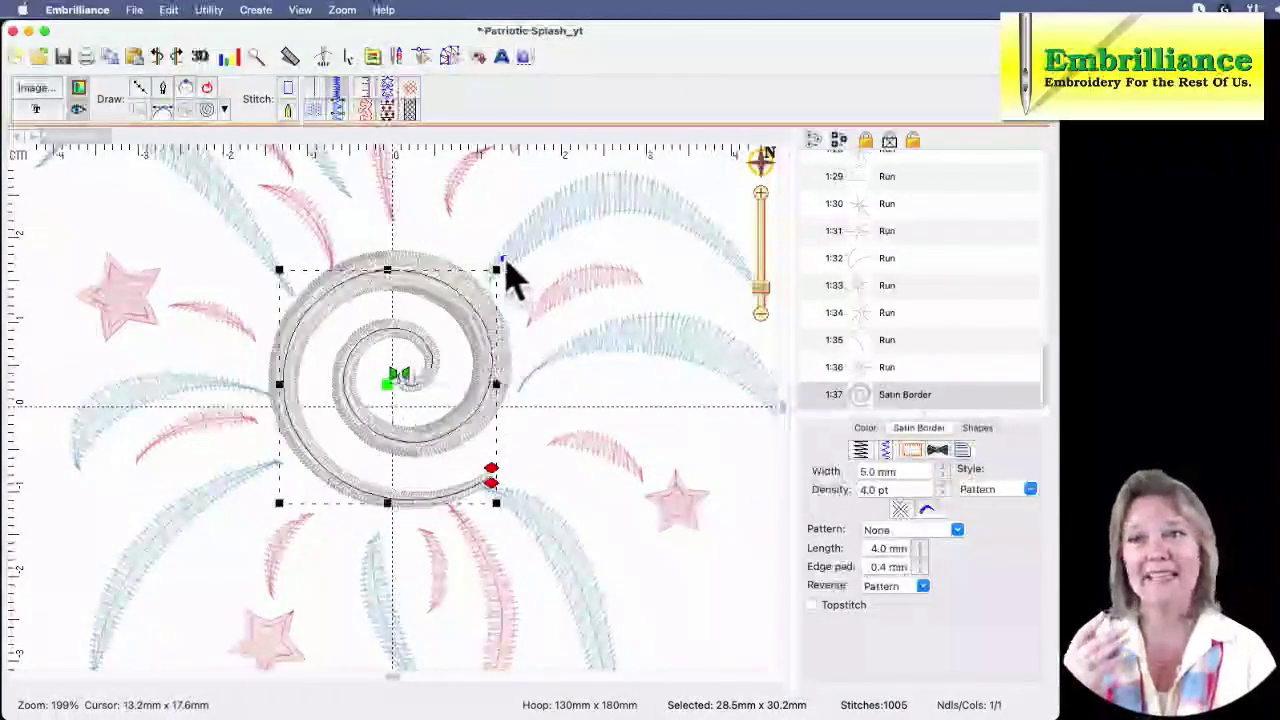
pyautogui.moveTo(503, 258); pyautogui.dragTo(414, 214)
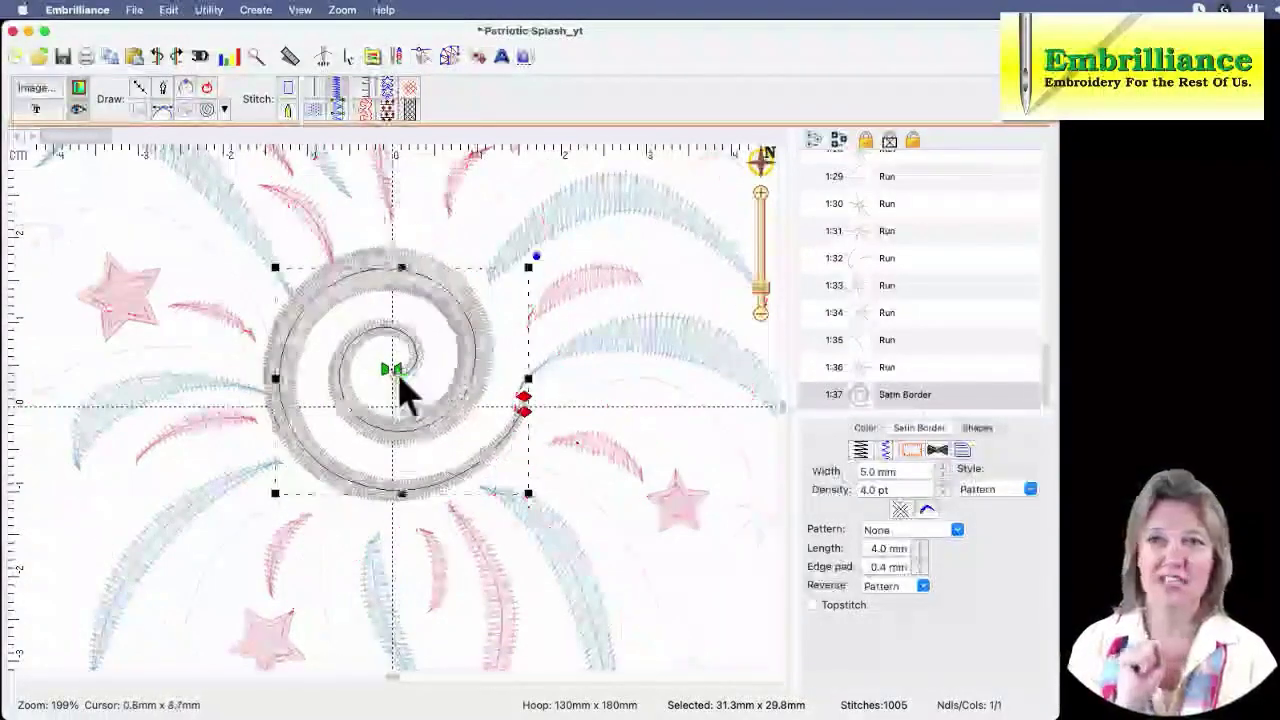
pyautogui.moveTo(528, 493); pyautogui.dragTo(512, 478)
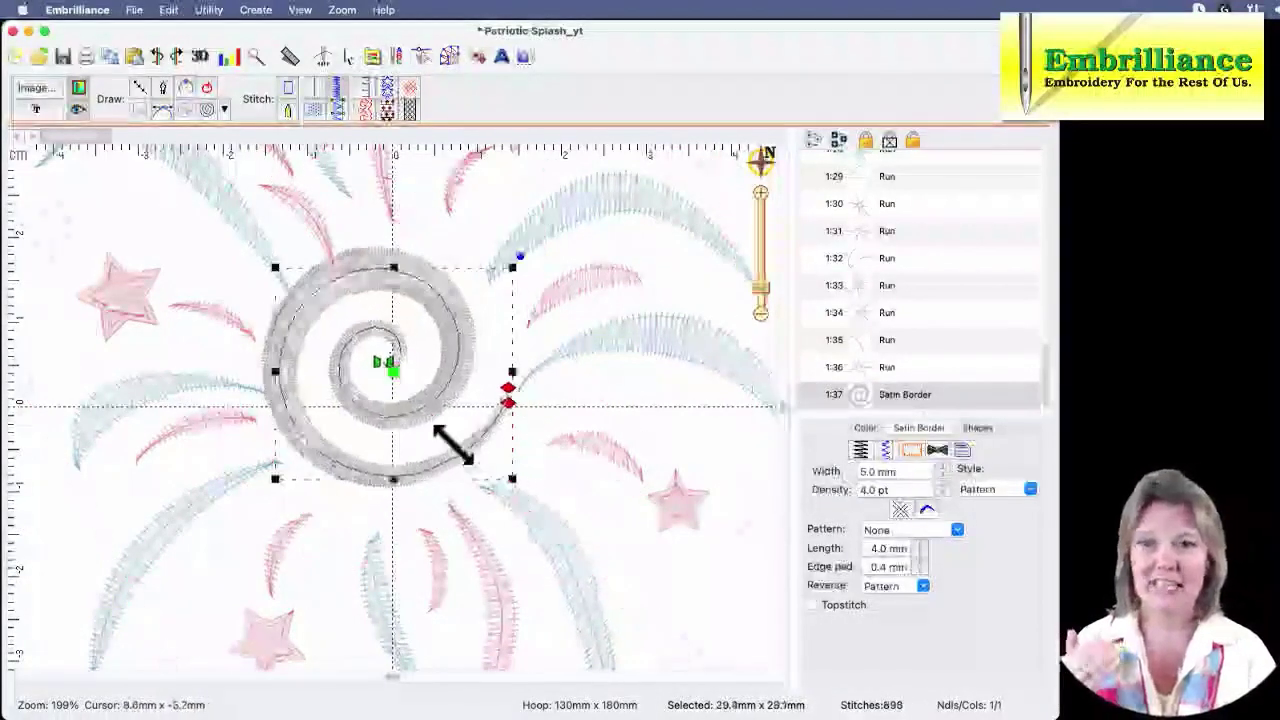
pyautogui.moveTo(404, 392); pyautogui.dragTo(414, 403)
pyautogui.click(597, 490)
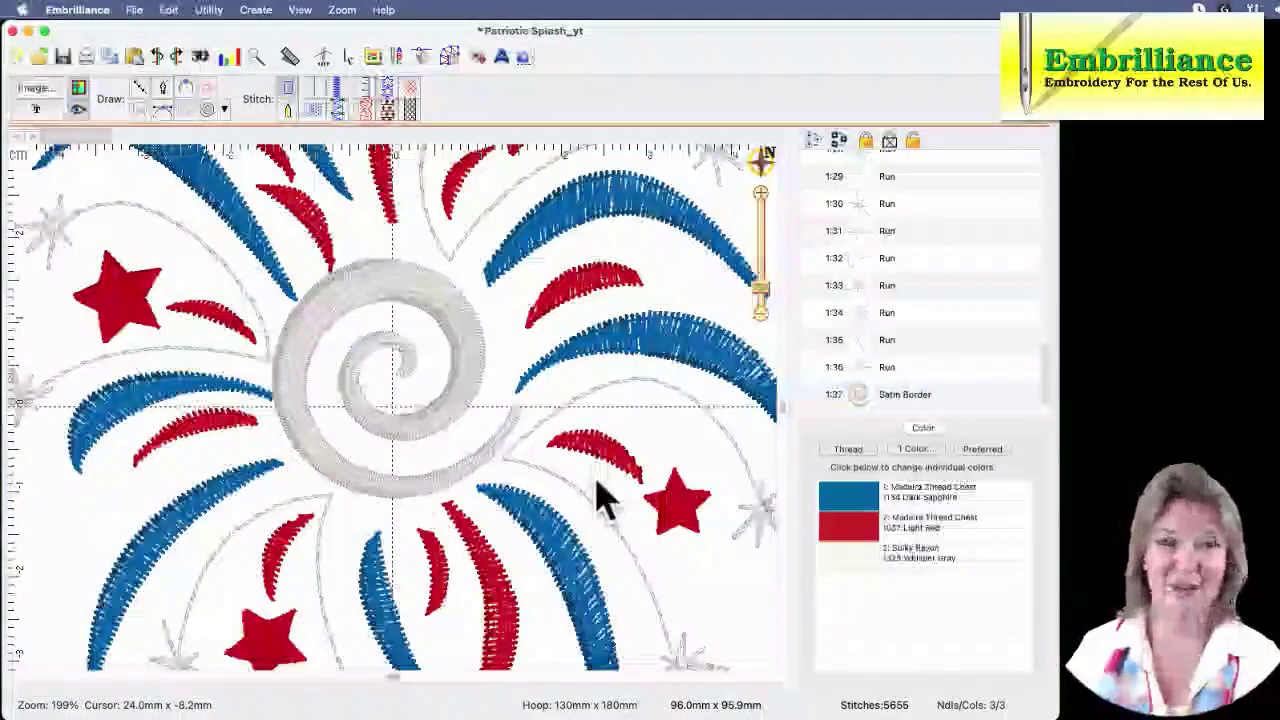
# Fit the whole hoop in view, leave Create mode and save the customized design to Patriotic Splash_yt.be
pyautogui.click(762, 160)
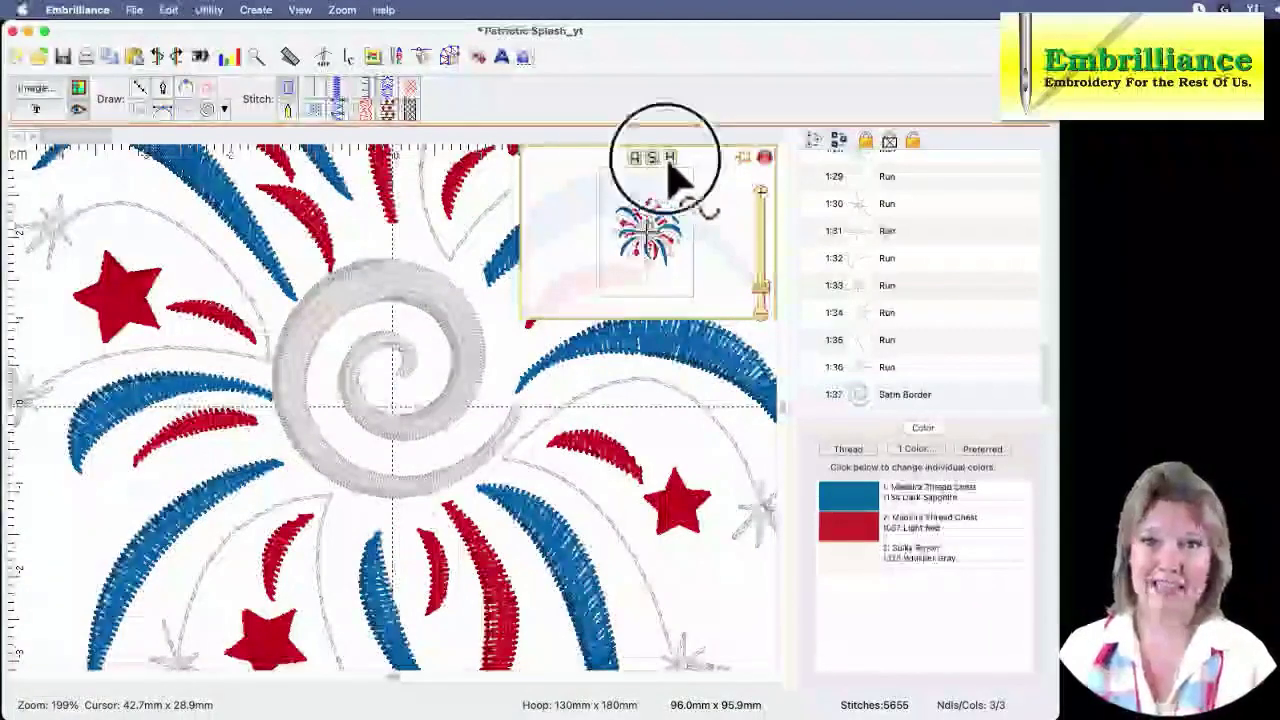
pyautogui.click(668, 158)
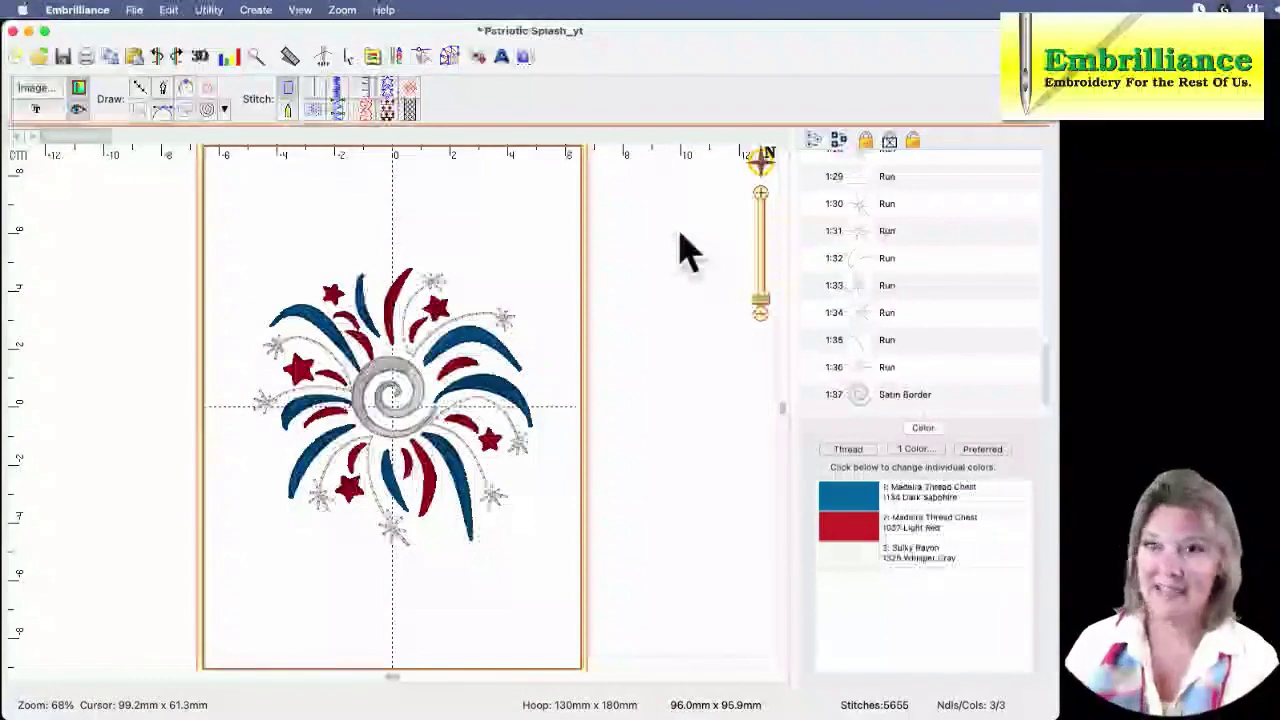
pyautogui.click(63, 57)
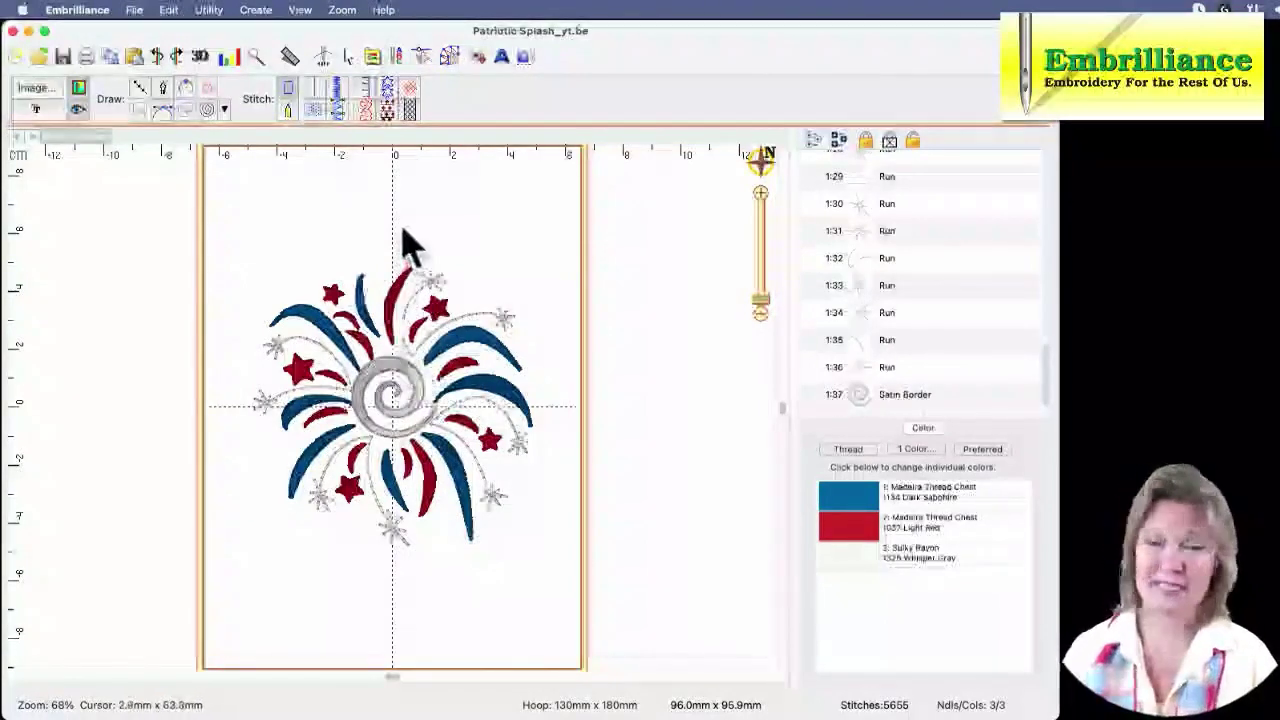
pyautogui.click(346, 57)
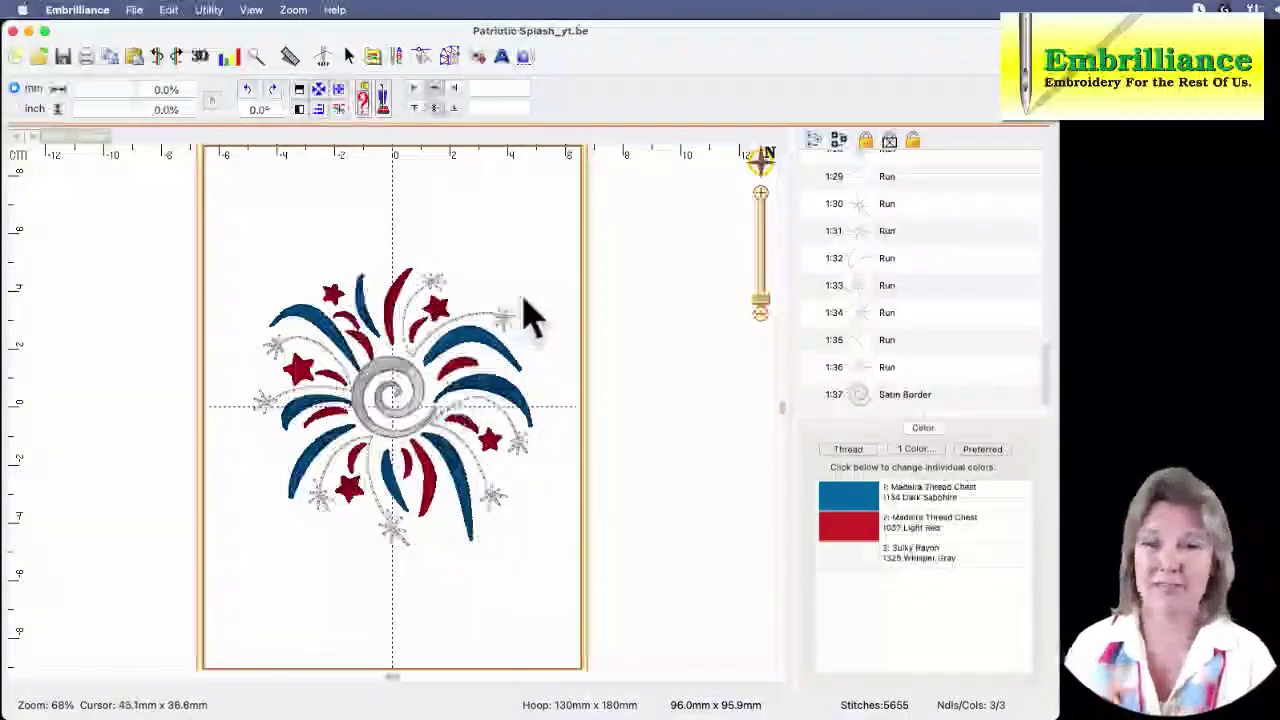
pyautogui.click(500, 56)
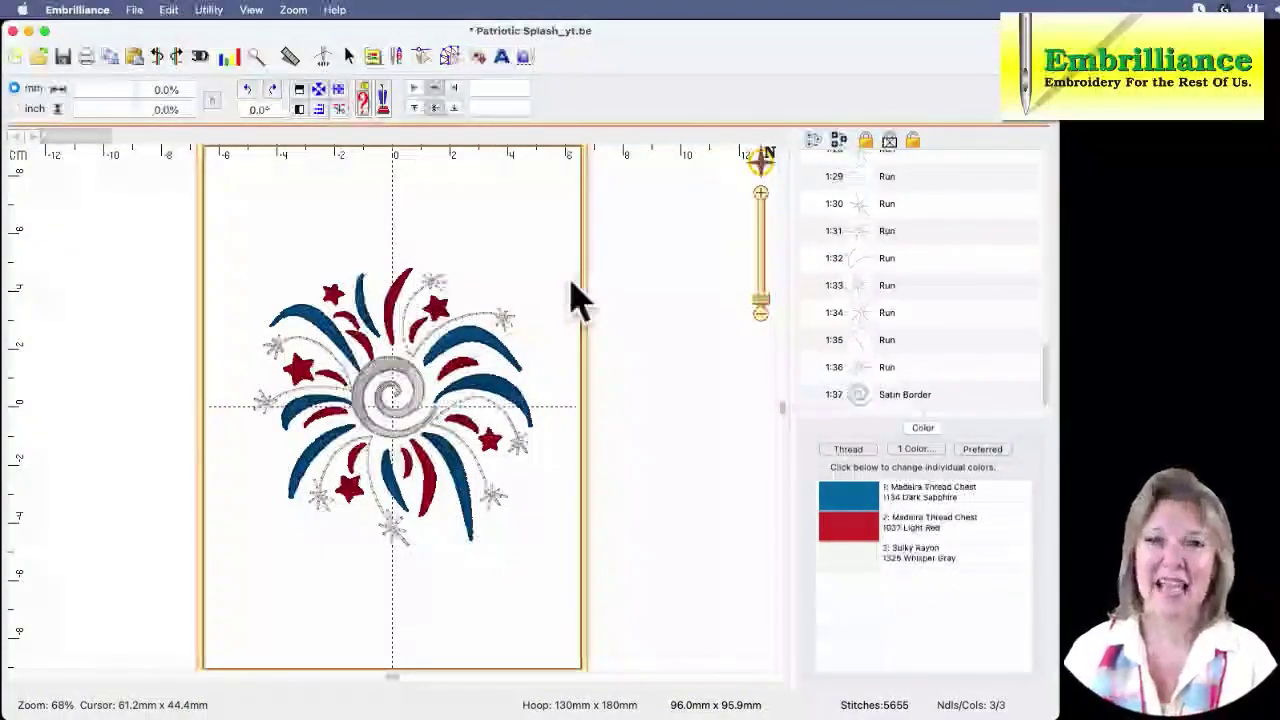
pyautogui.press('super+s')
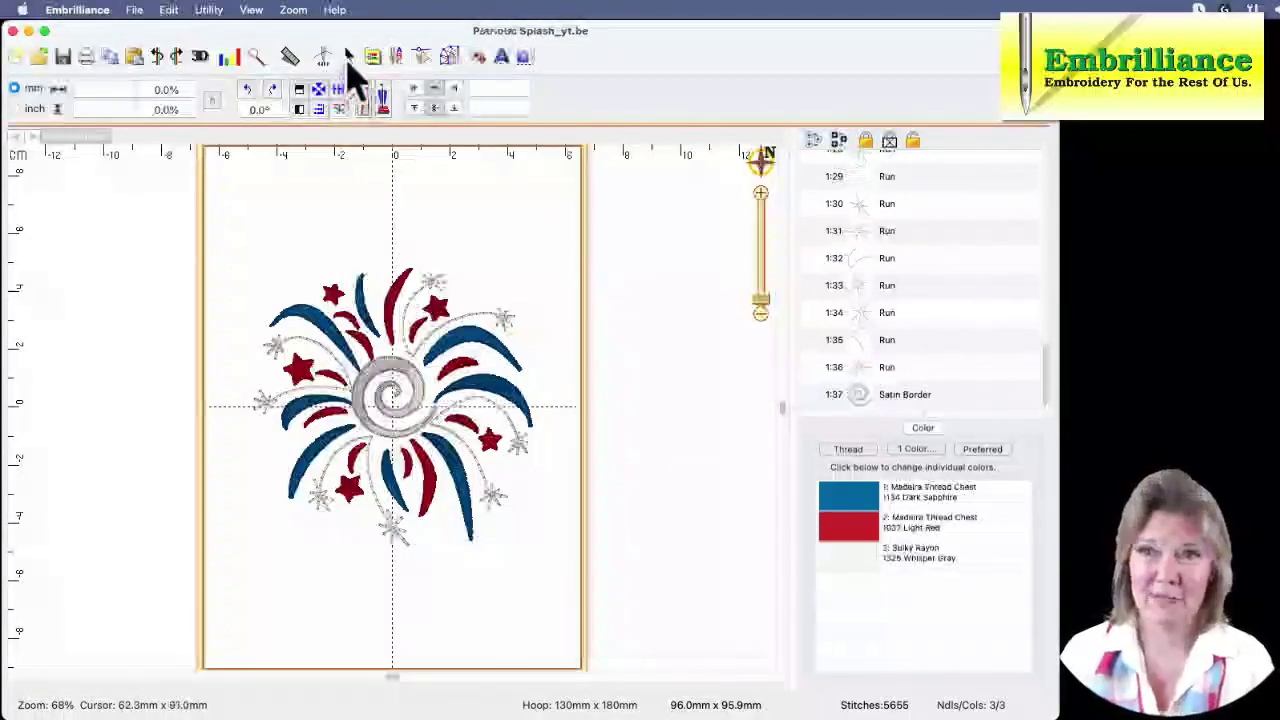
# Add a lettering object and place it above the firework, about 66 mm above the hoop center
pyautogui.click(506, 62)
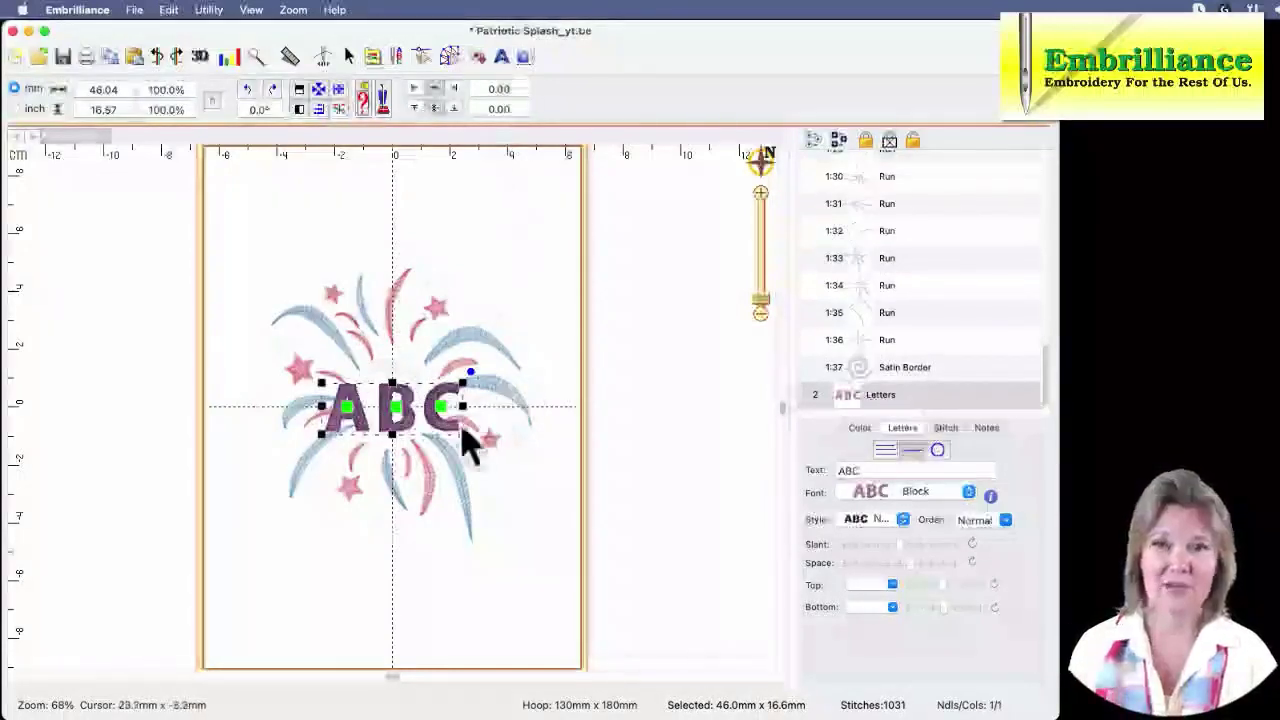
pyautogui.moveTo(449, 443); pyautogui.dragTo(447, 255)
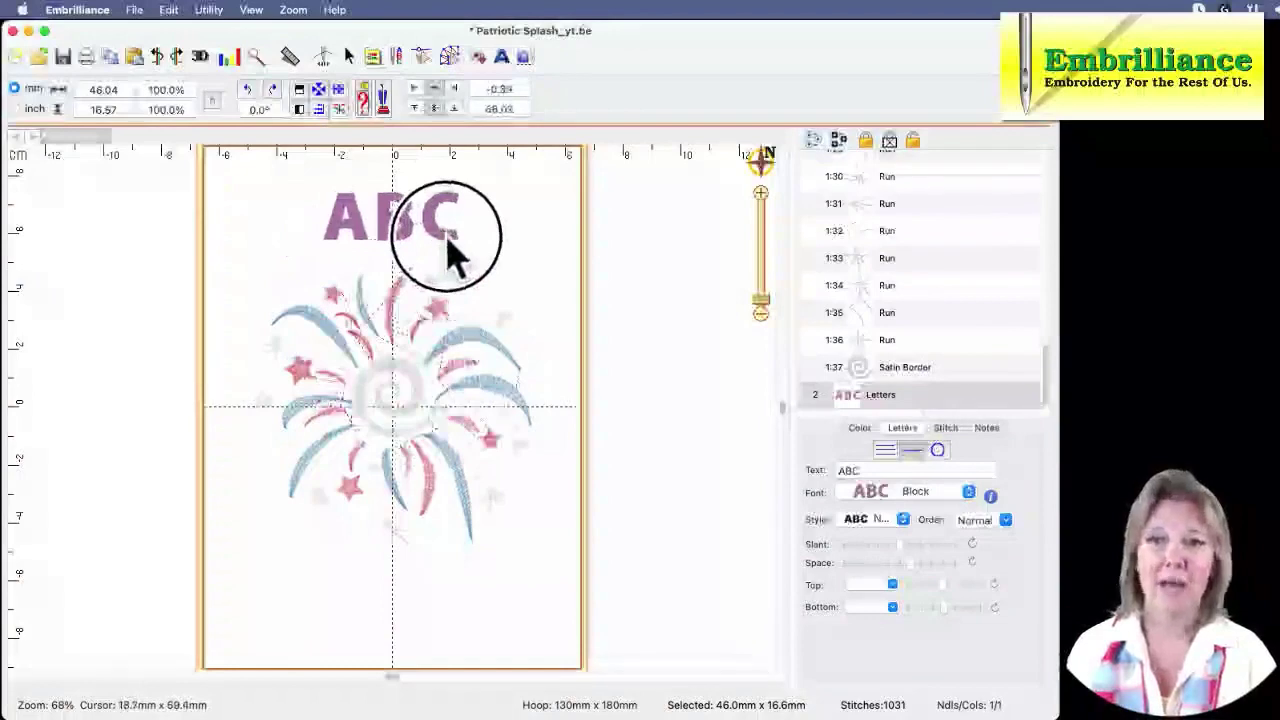
pyautogui.click(447, 239)
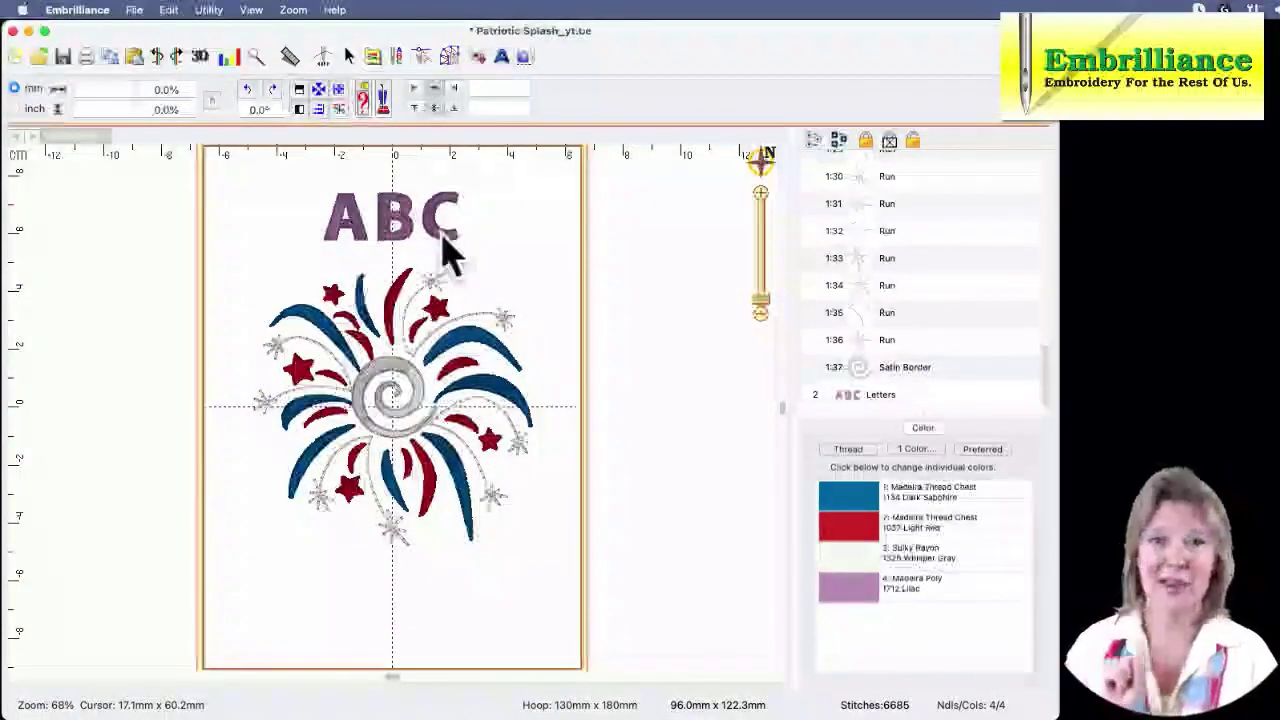
pyautogui.click(447, 240)
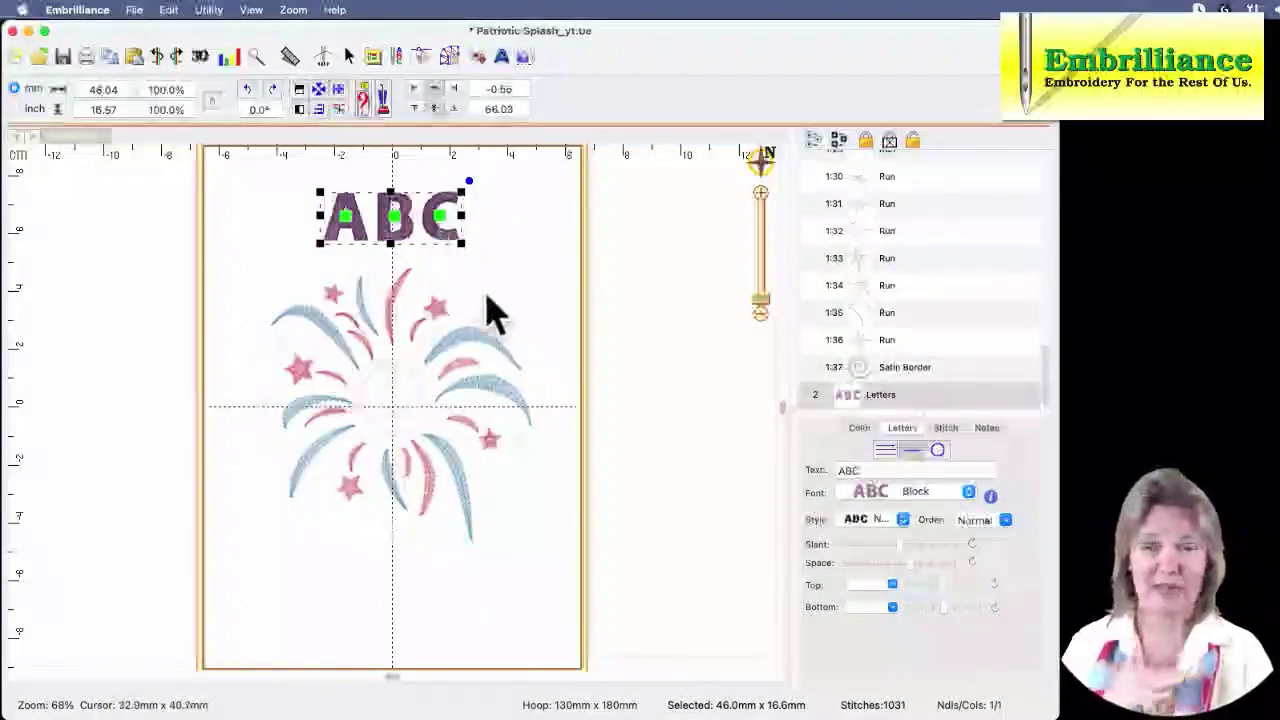
# Change the lettering text to CELEBRATE! and set its font to Brand Iron
pyautogui.click(857, 469)
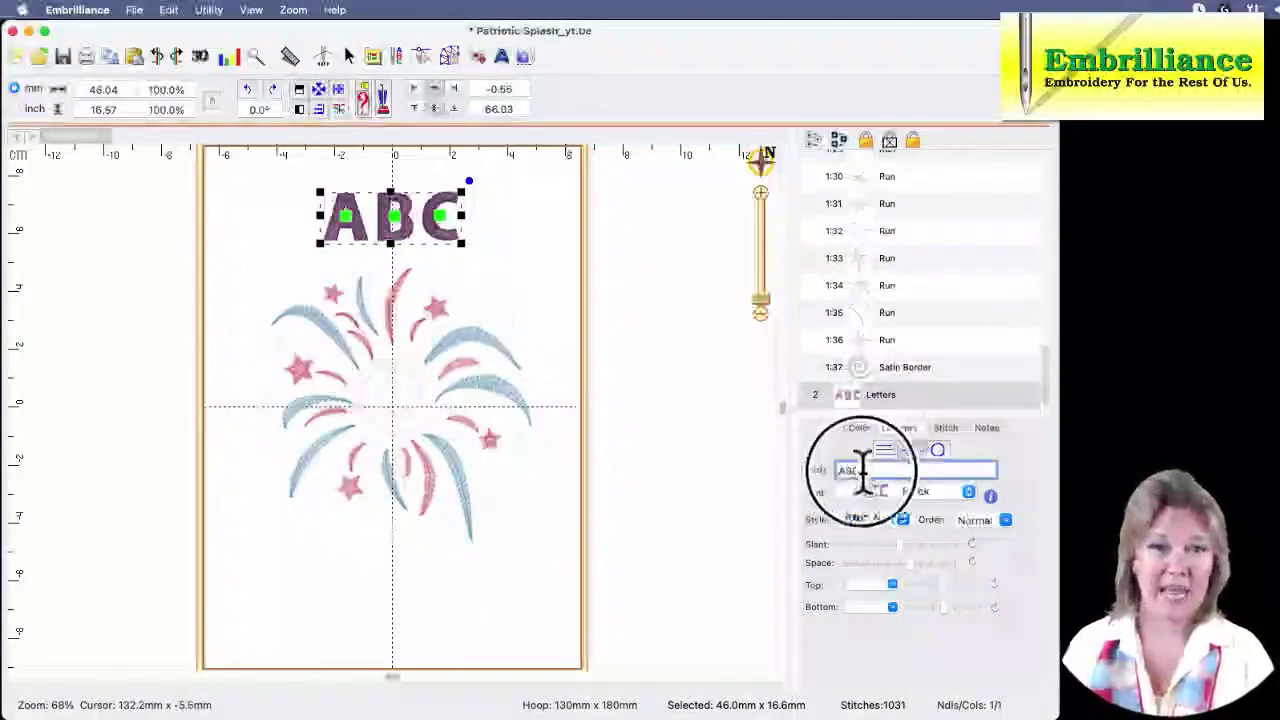
pyautogui.write('C')
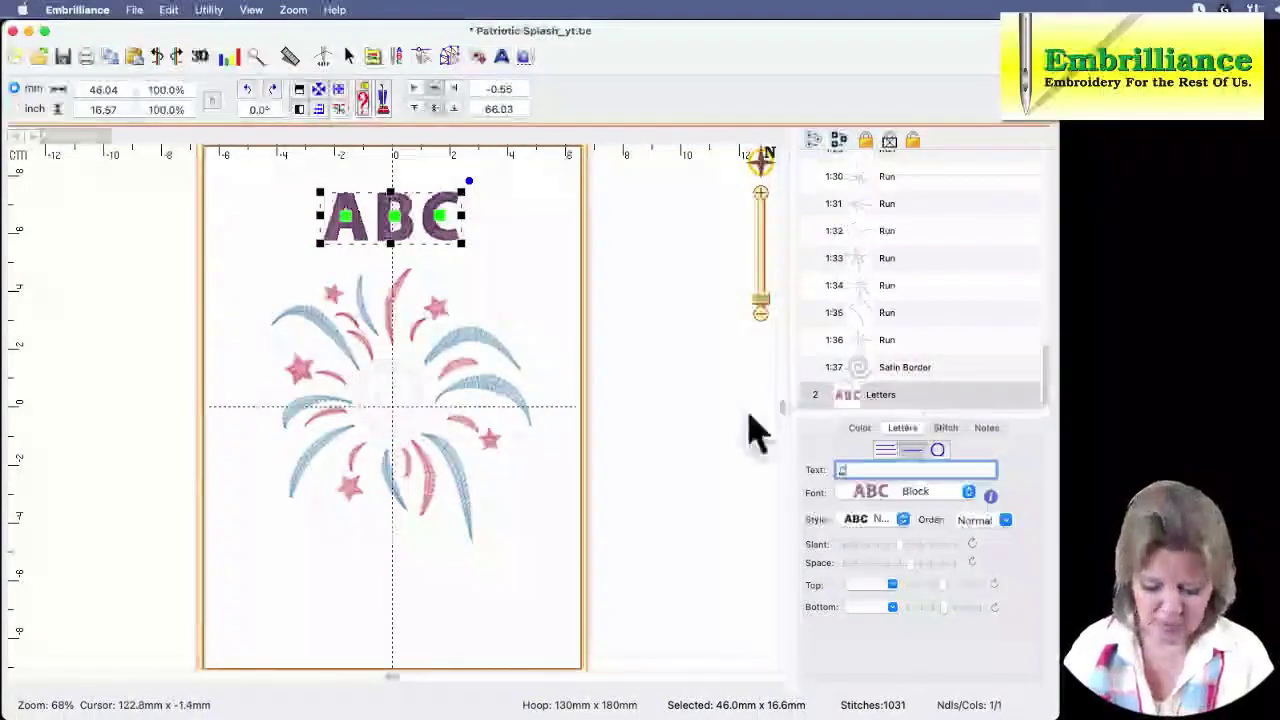
pyautogui.write('ELL')
pyautogui.write('B')
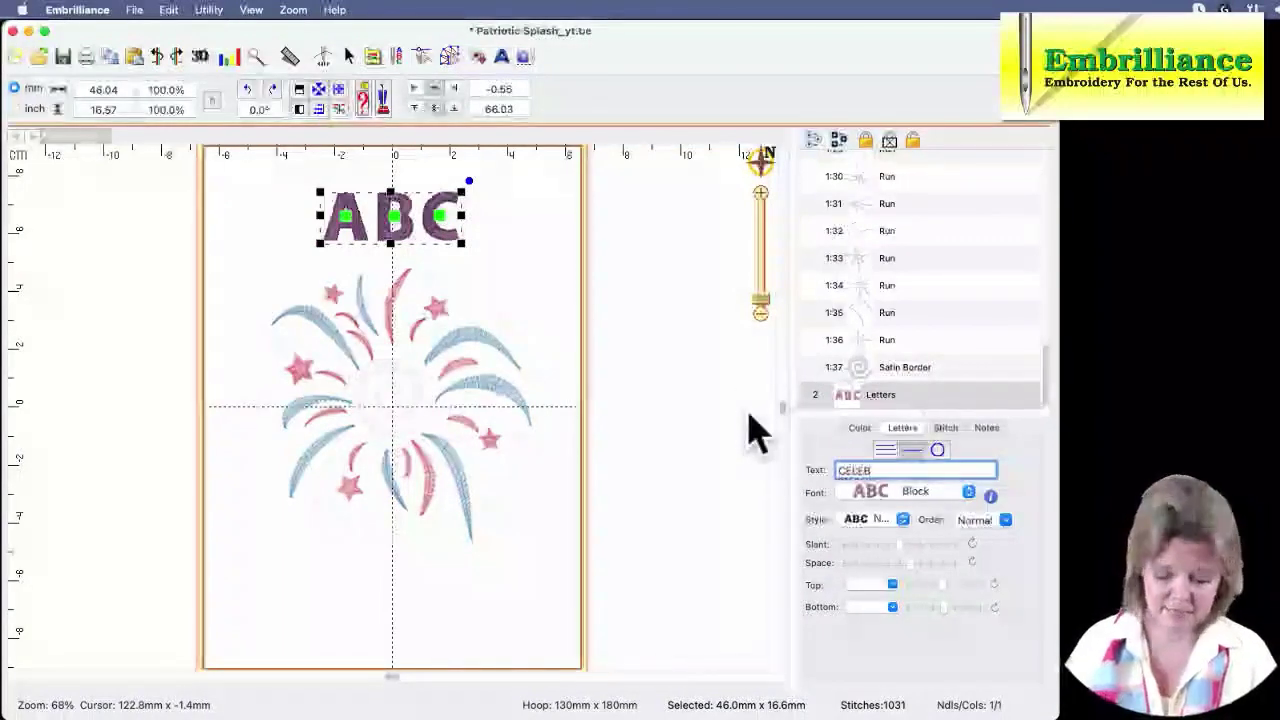
pyautogui.write('RATI')
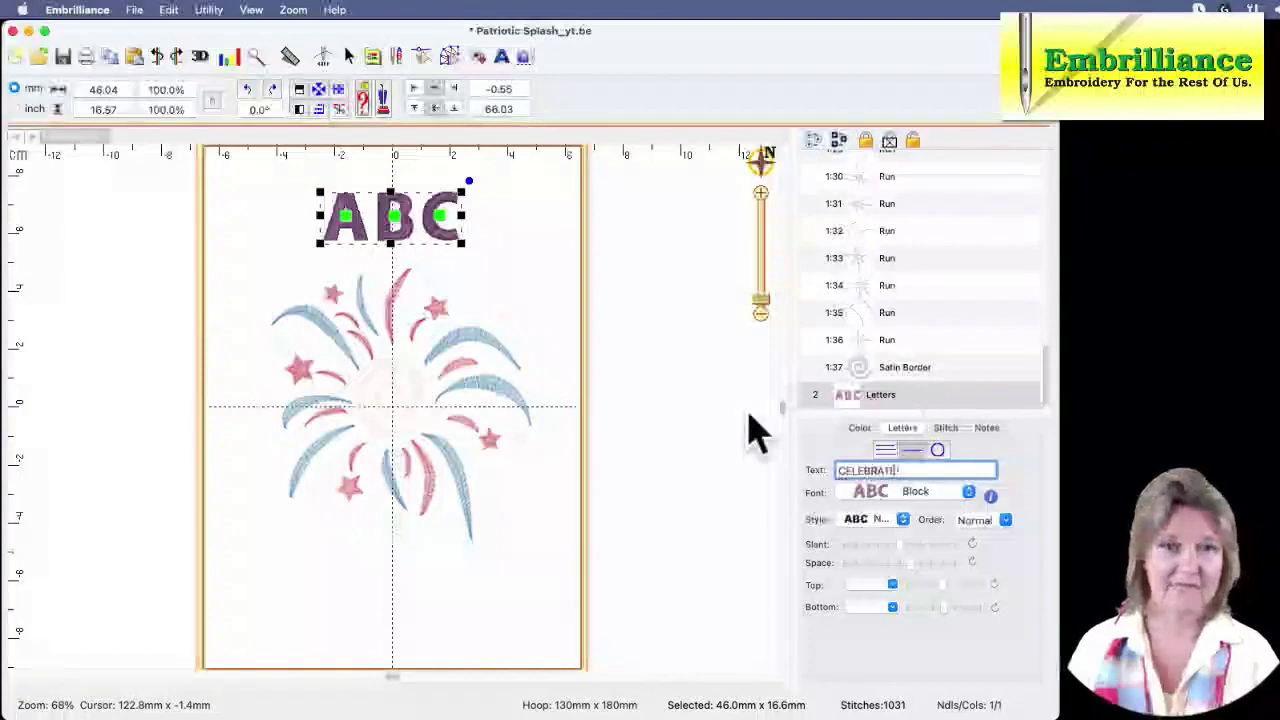
pyautogui.write('E')
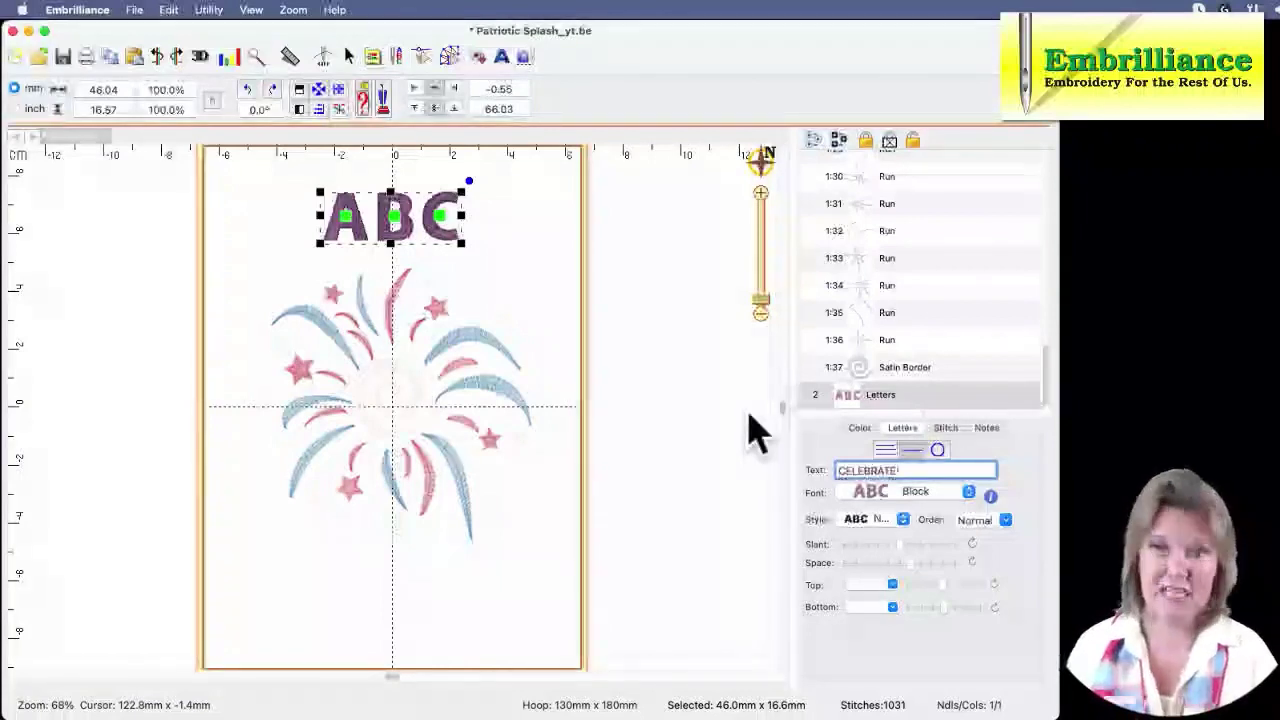
pyautogui.press('Return')
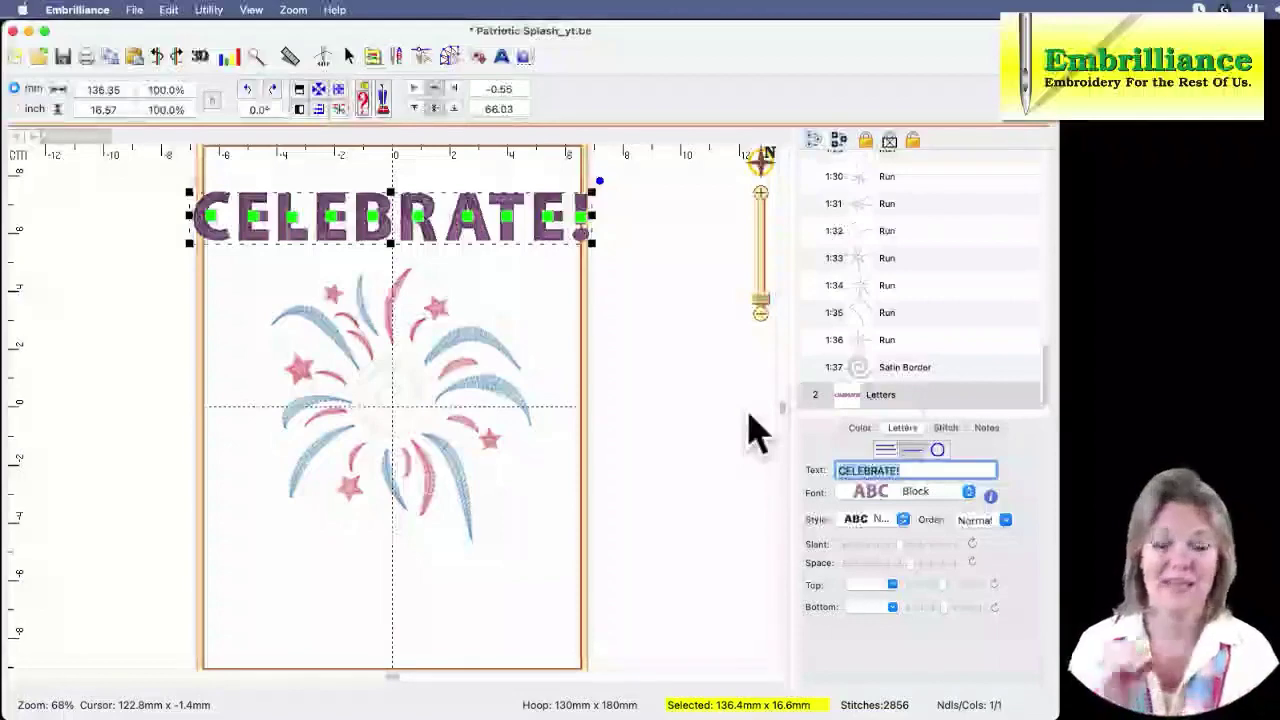
pyautogui.click(918, 510)
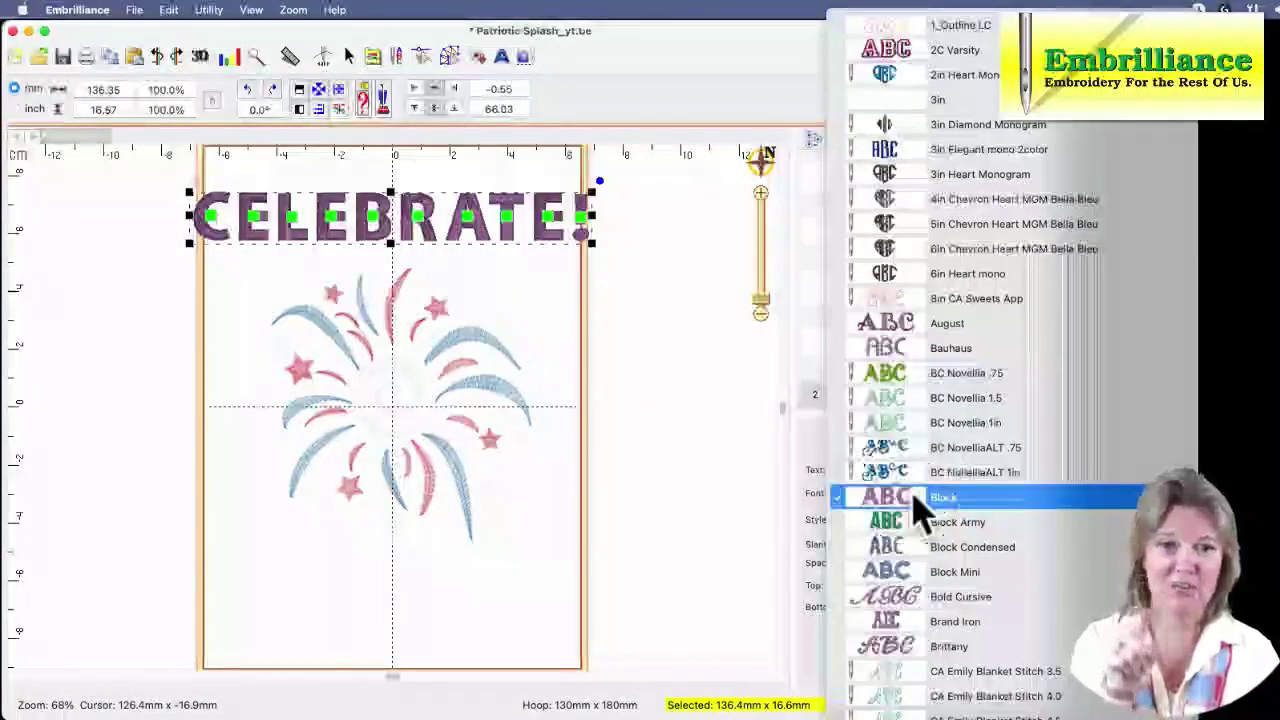
pyautogui.click(990, 628)
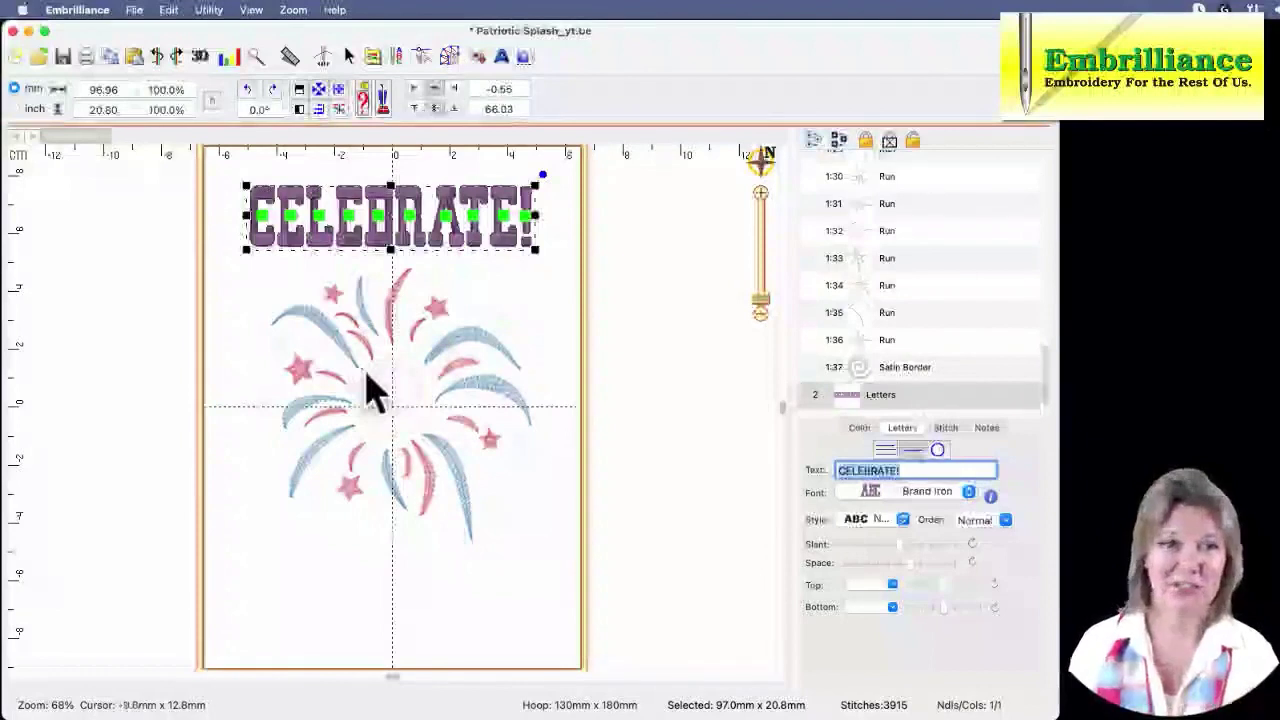
# Convert the lettering to circular text with a 90 mm radius and move it down close above the firework
pyautogui.click(937, 452)
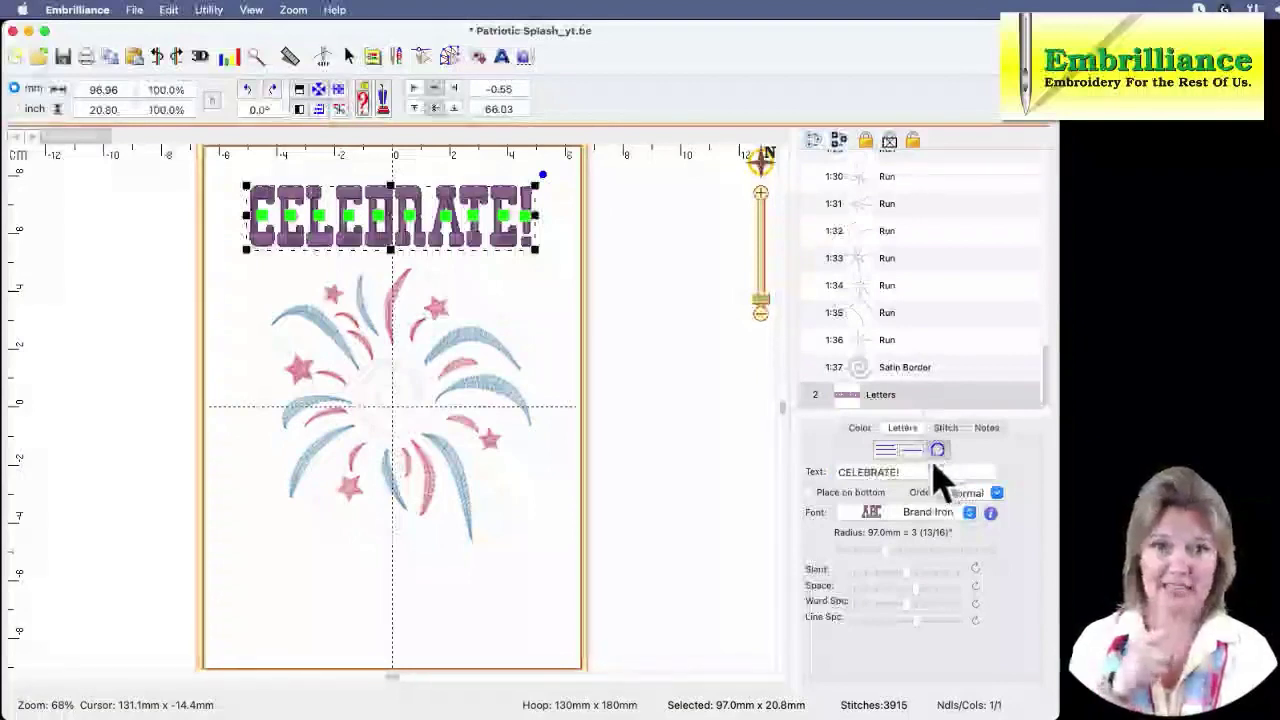
pyautogui.moveTo(889, 557); pyautogui.dragTo(881, 557)
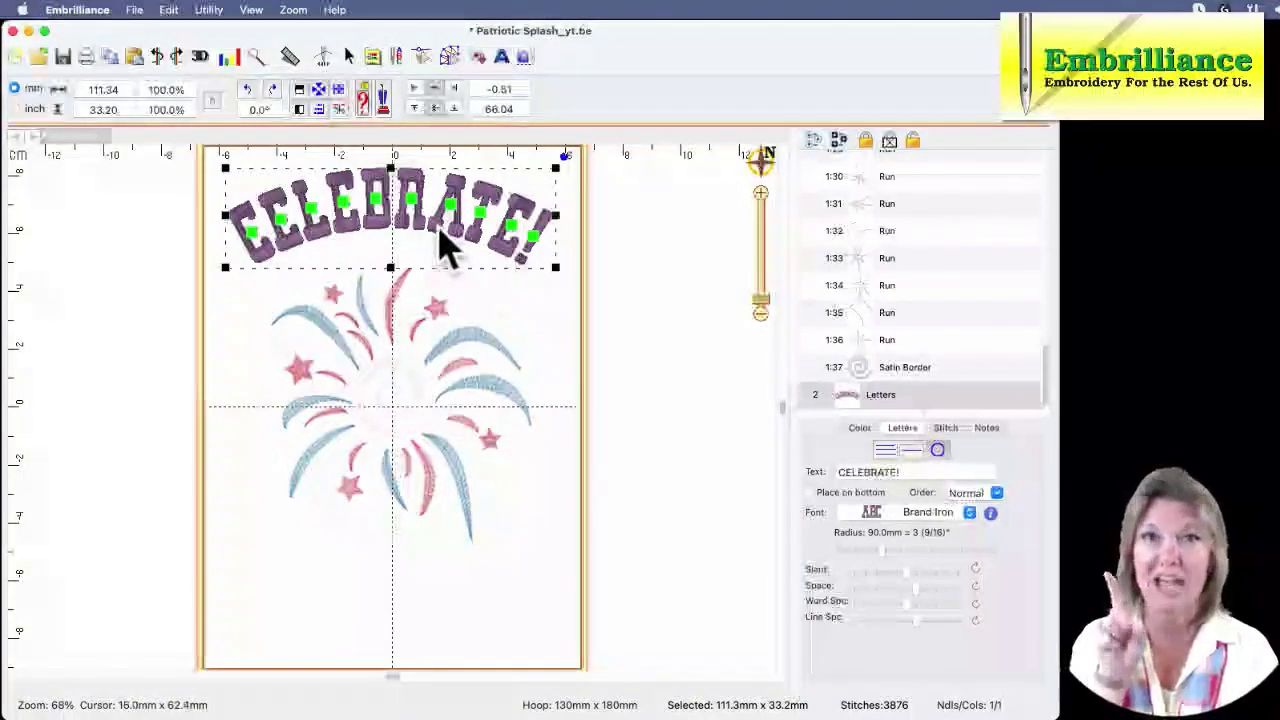
pyautogui.moveTo(447, 245); pyautogui.dragTo(449, 264)
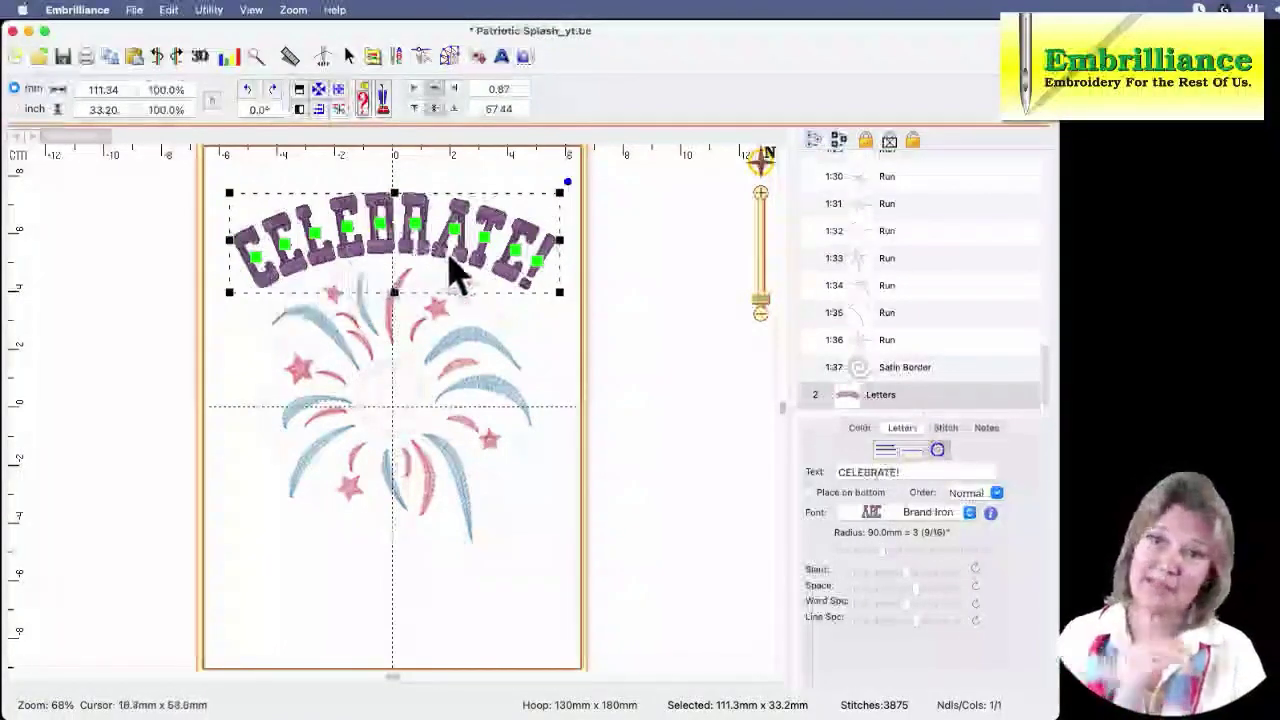
# Move the final E and exclamation mark slightly closer to the T, and nudge the whole lettering to about 0.25 mm from the vertical center line
pyautogui.click(521, 266)
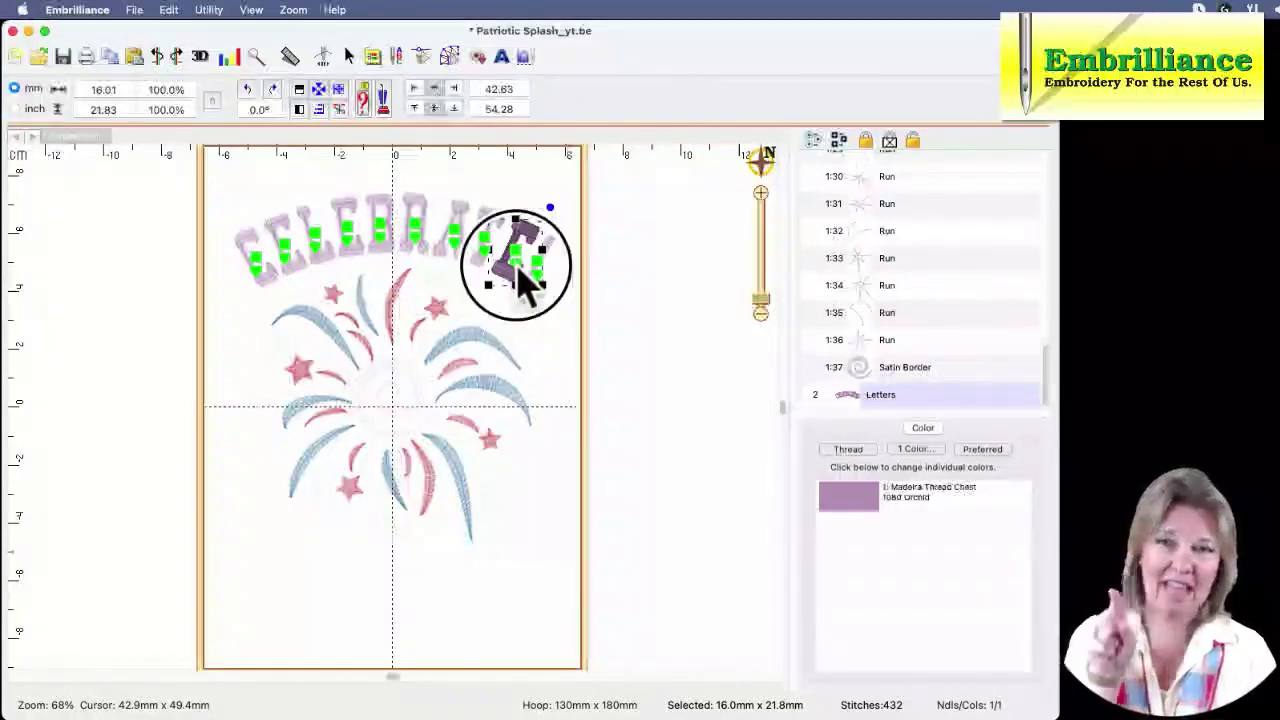
pyautogui.moveTo(525, 280); pyautogui.dragTo(468, 332)
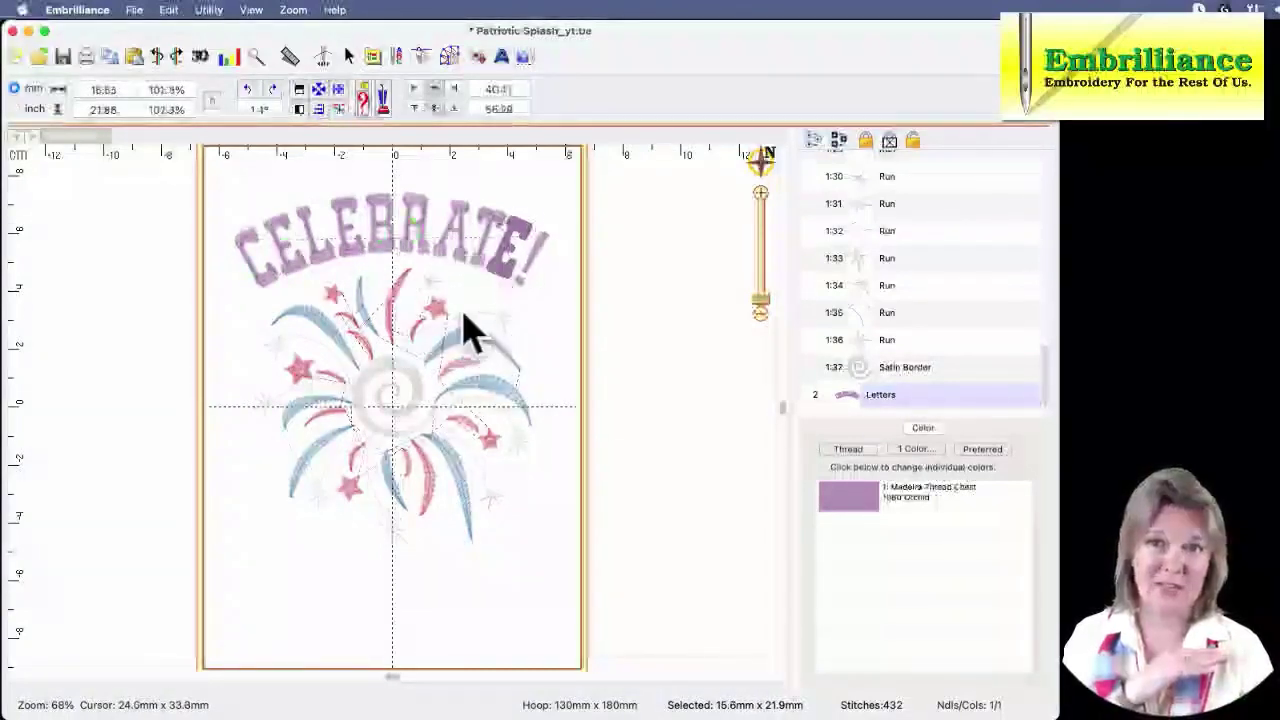
pyautogui.click(541, 356)
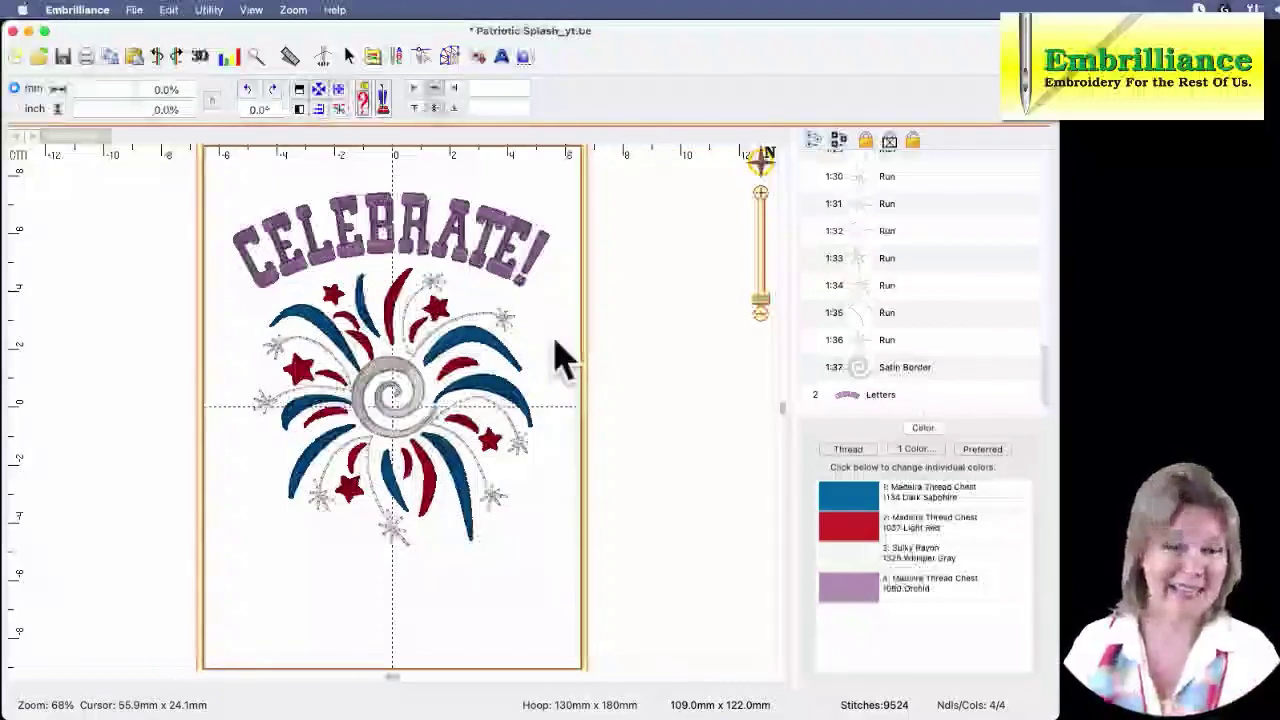
pyautogui.click(390, 270)
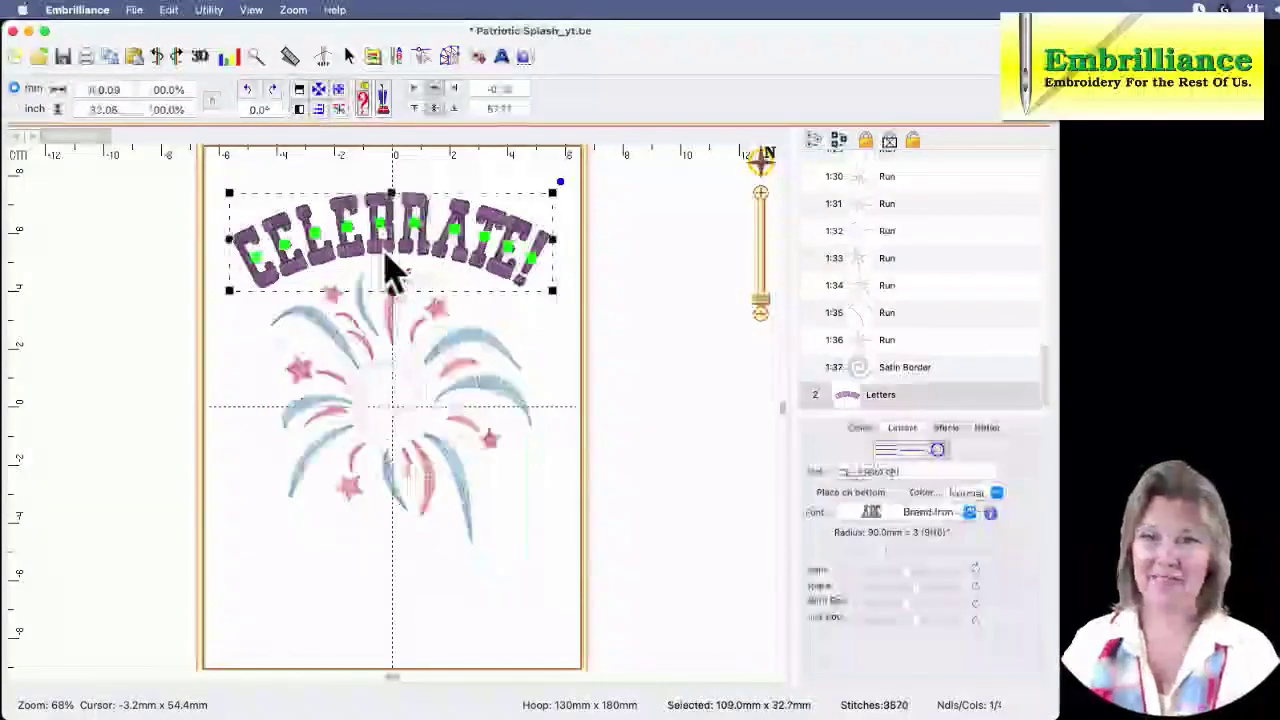
pyautogui.moveTo(385, 251); pyautogui.dragTo(388, 248)
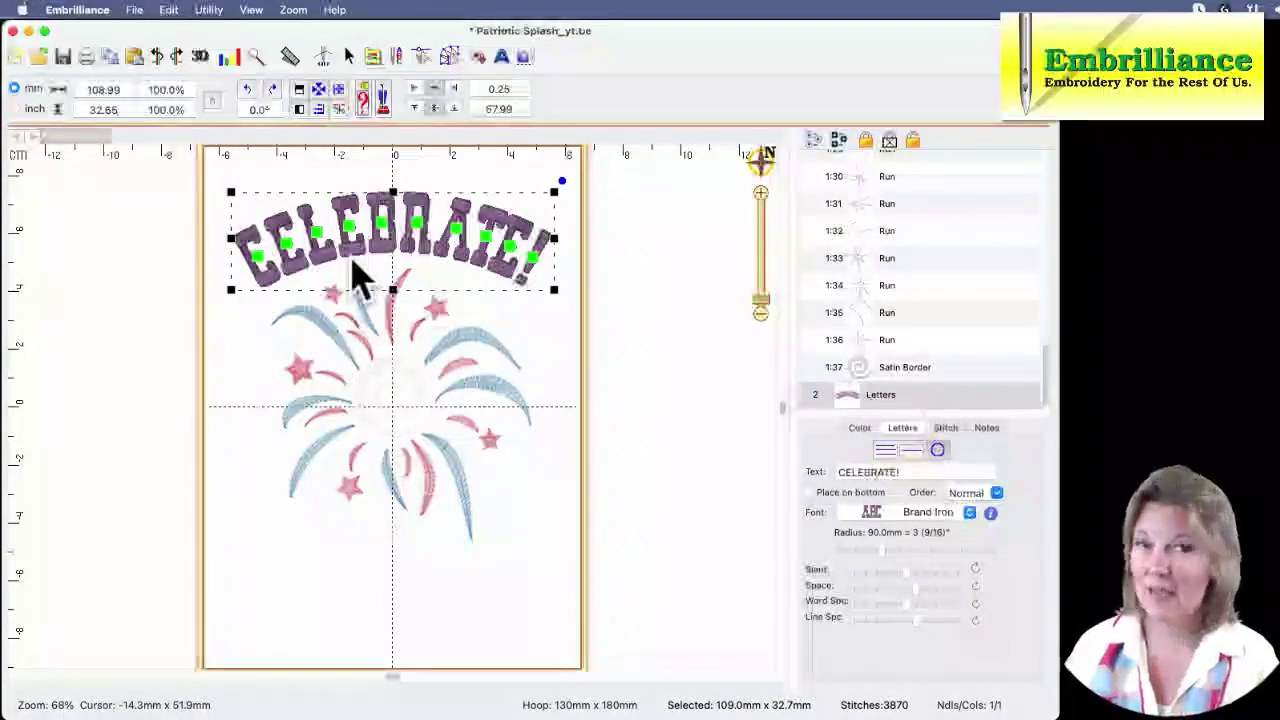
# Recolor the C, second E, A and exclamation mark of CELEBRATE! with Madeira 1037 Light Red from the current page palette
pyautogui.press('super+equal')
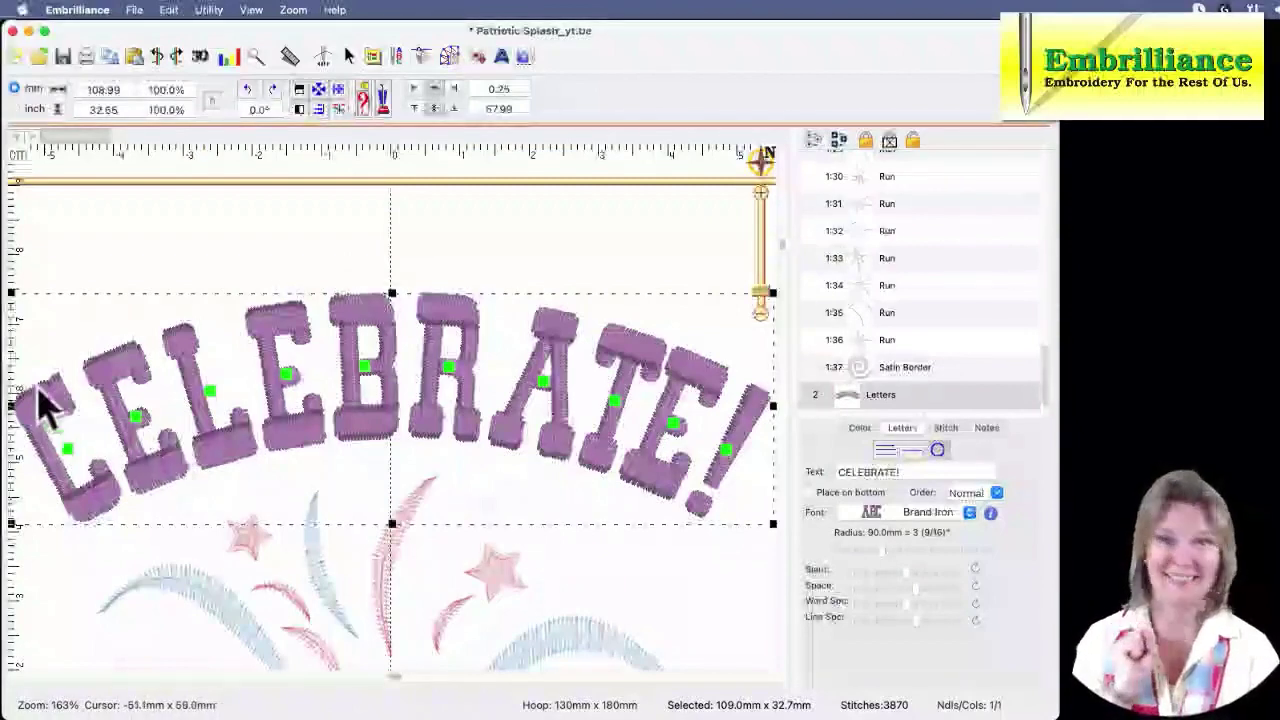
pyautogui.click(122, 272)
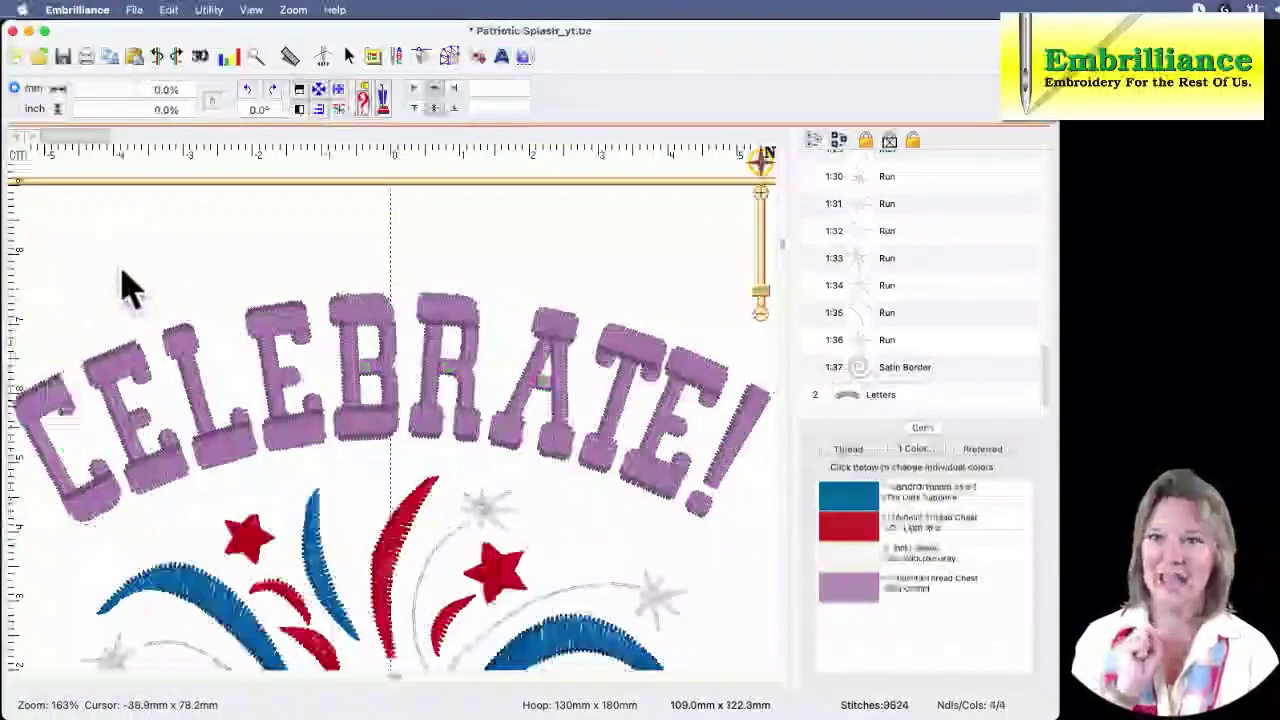
pyautogui.click(138, 480)
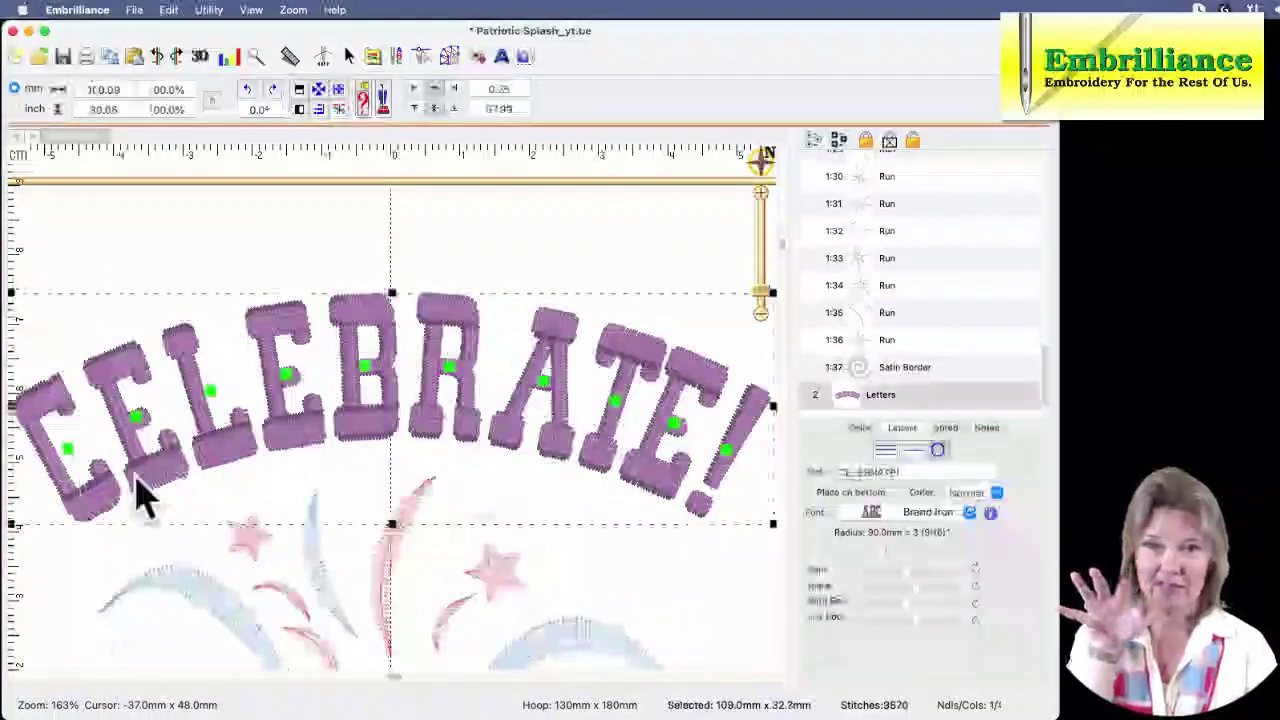
pyautogui.click(858, 428)
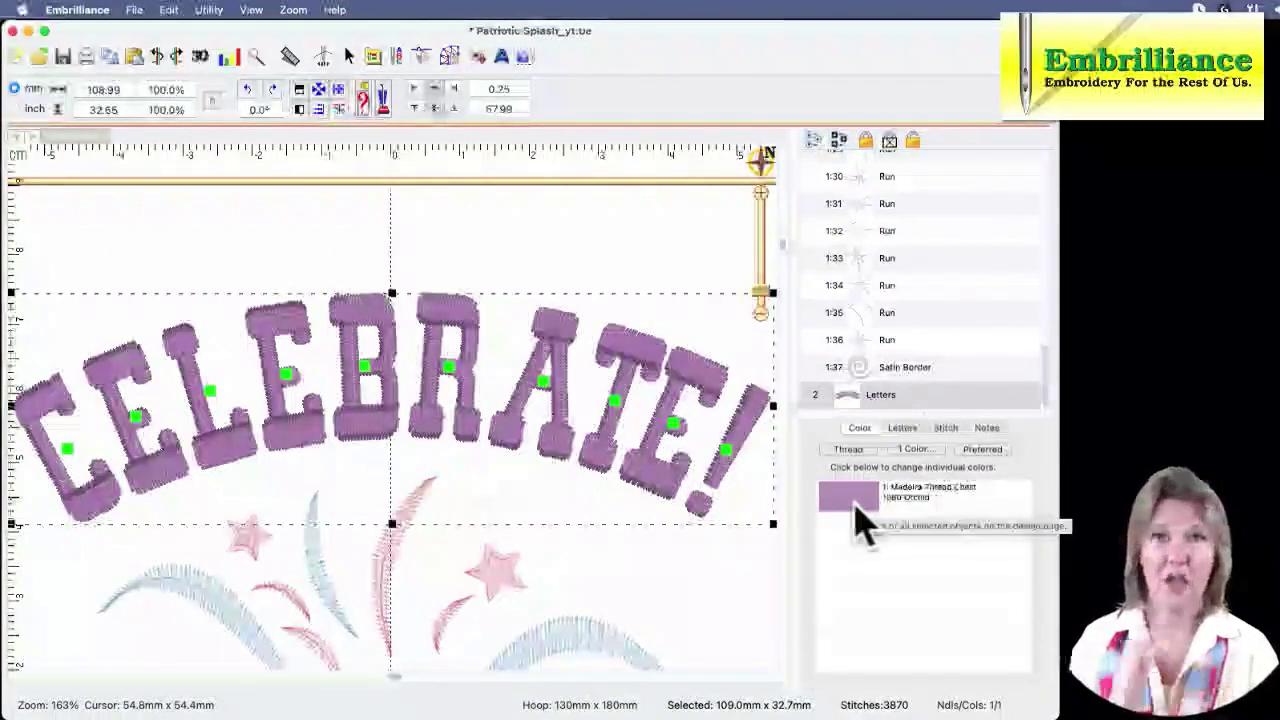
pyautogui.click(67, 450)
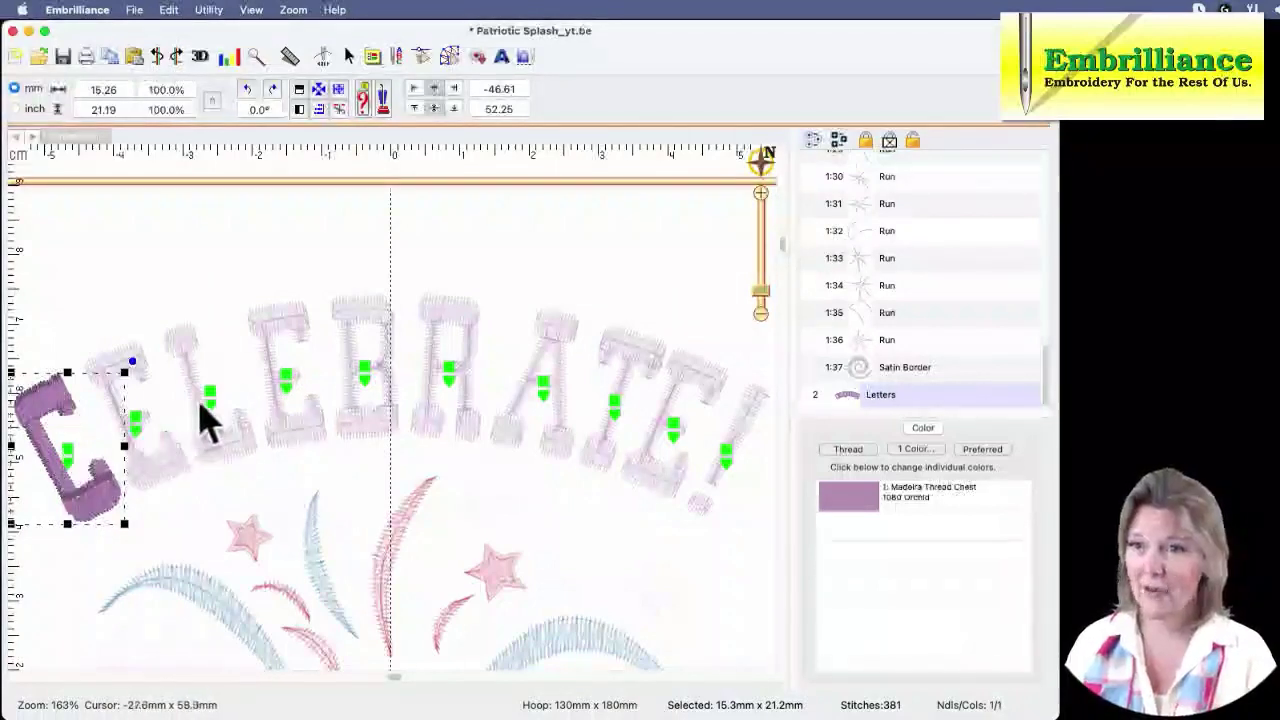
pyautogui.keyDown('shift'); pyautogui.click(291, 395); pyautogui.keyUp('shift')
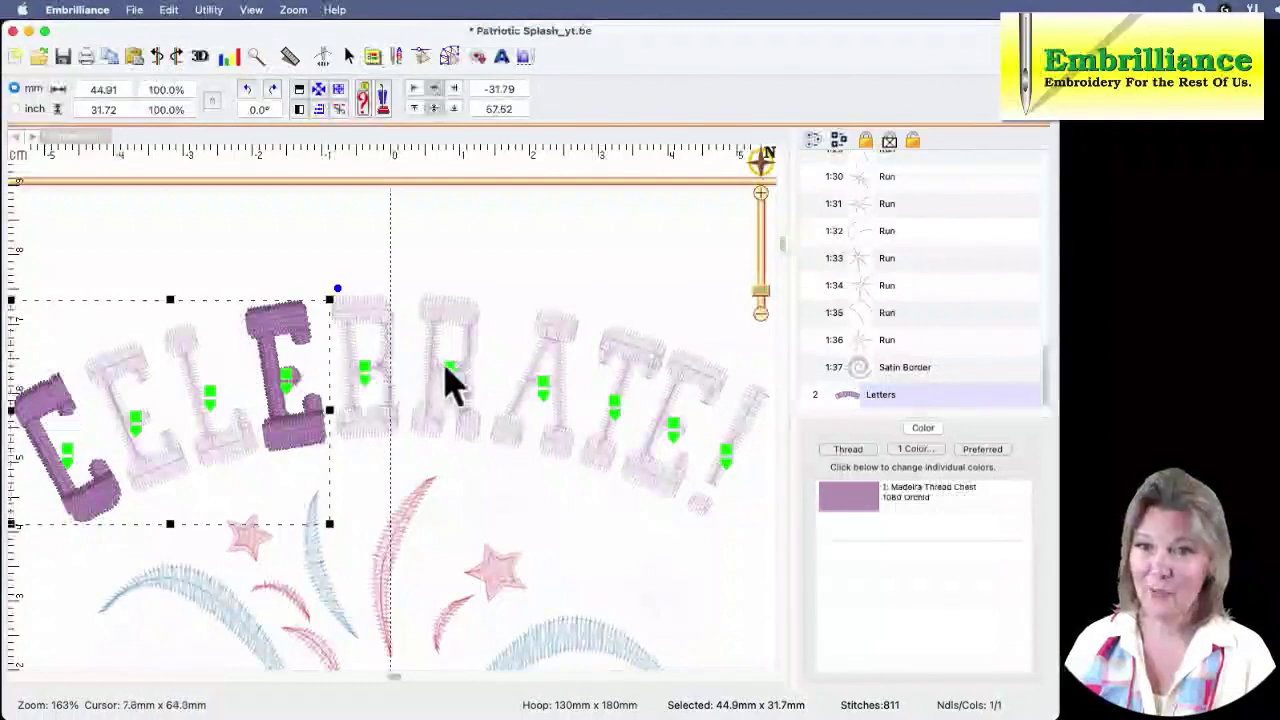
pyautogui.keyDown('shift'); pyautogui.click(543, 392); pyautogui.keyUp('shift')
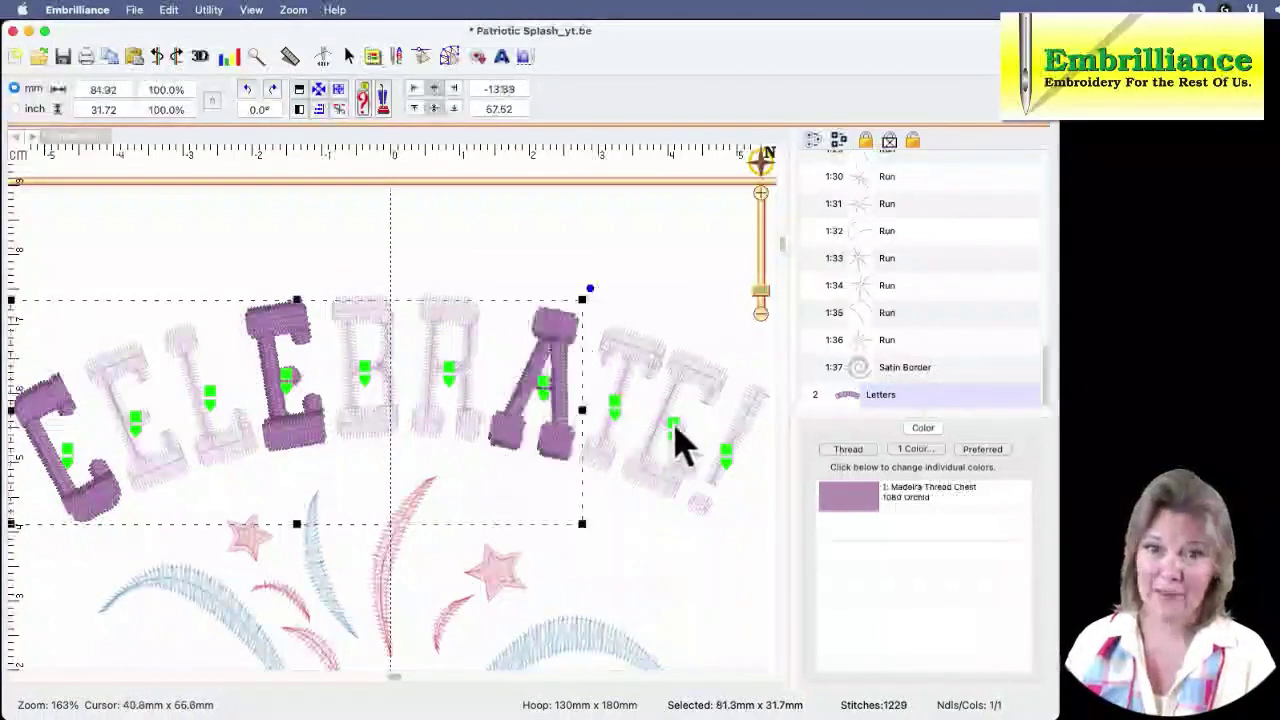
pyautogui.keyDown('shift'); pyautogui.click(730, 456); pyautogui.keyUp('shift')
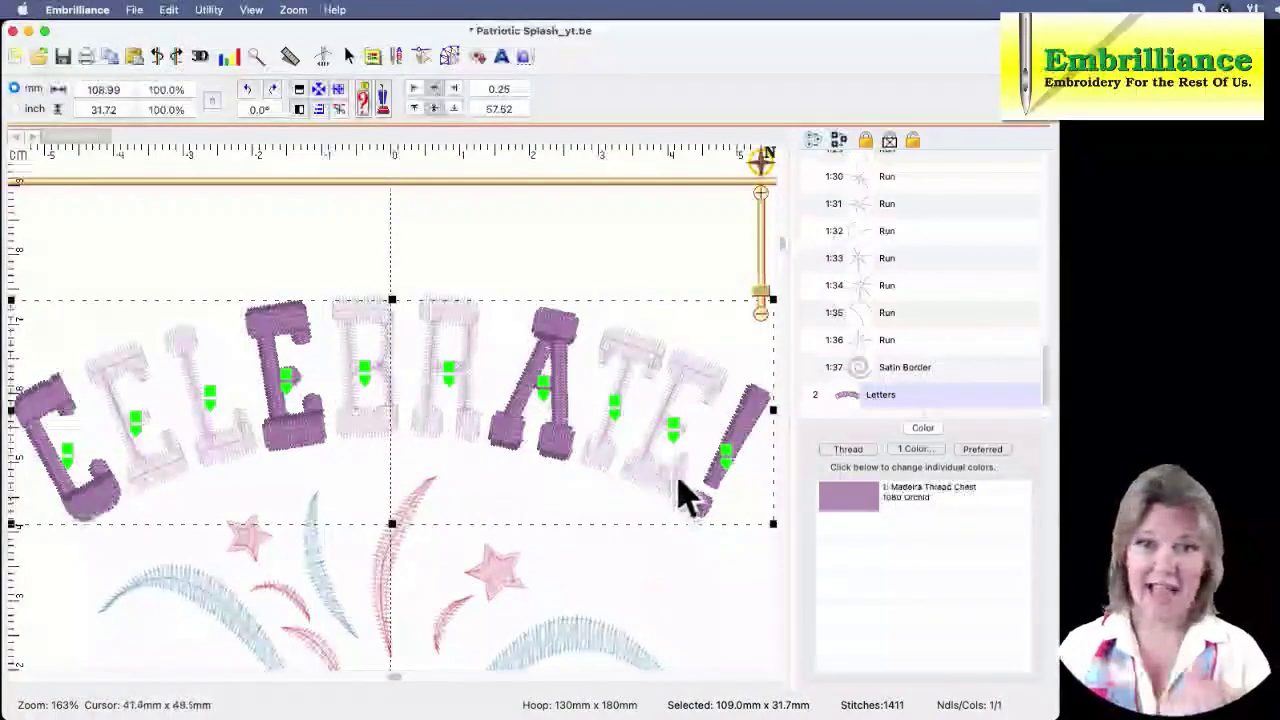
pyautogui.doubleClick(840, 515)
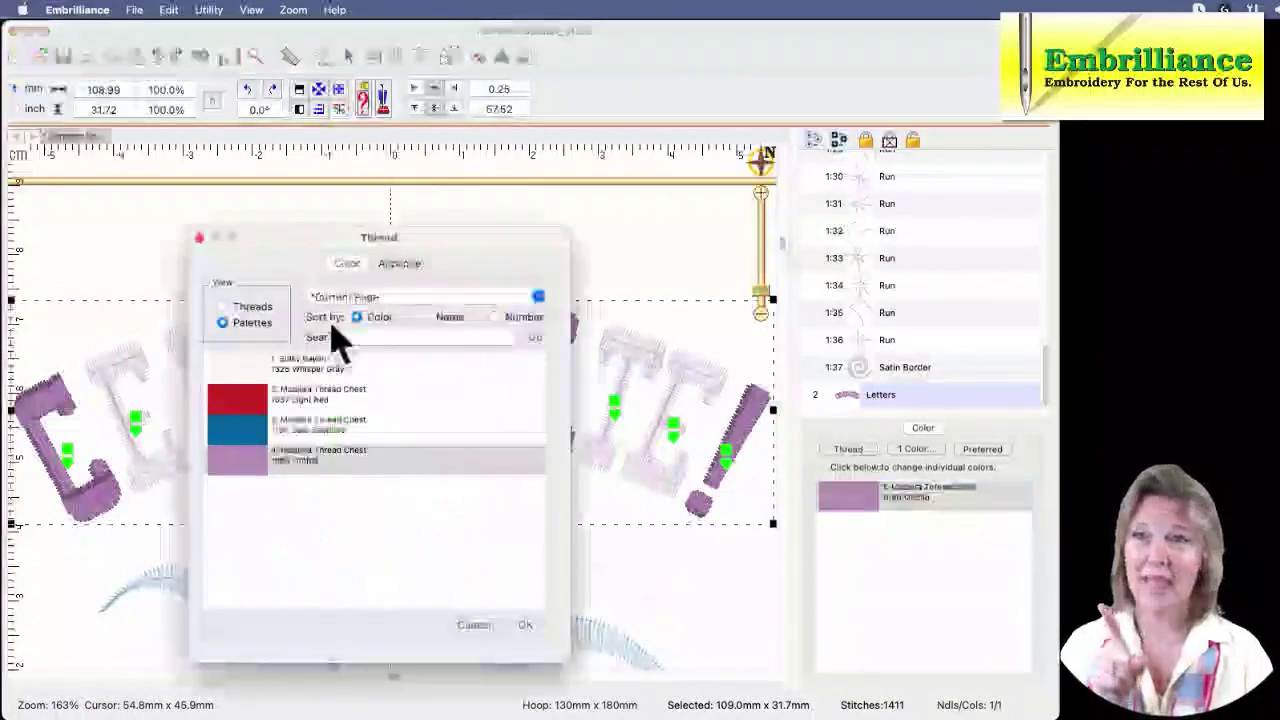
pyautogui.click(240, 306)
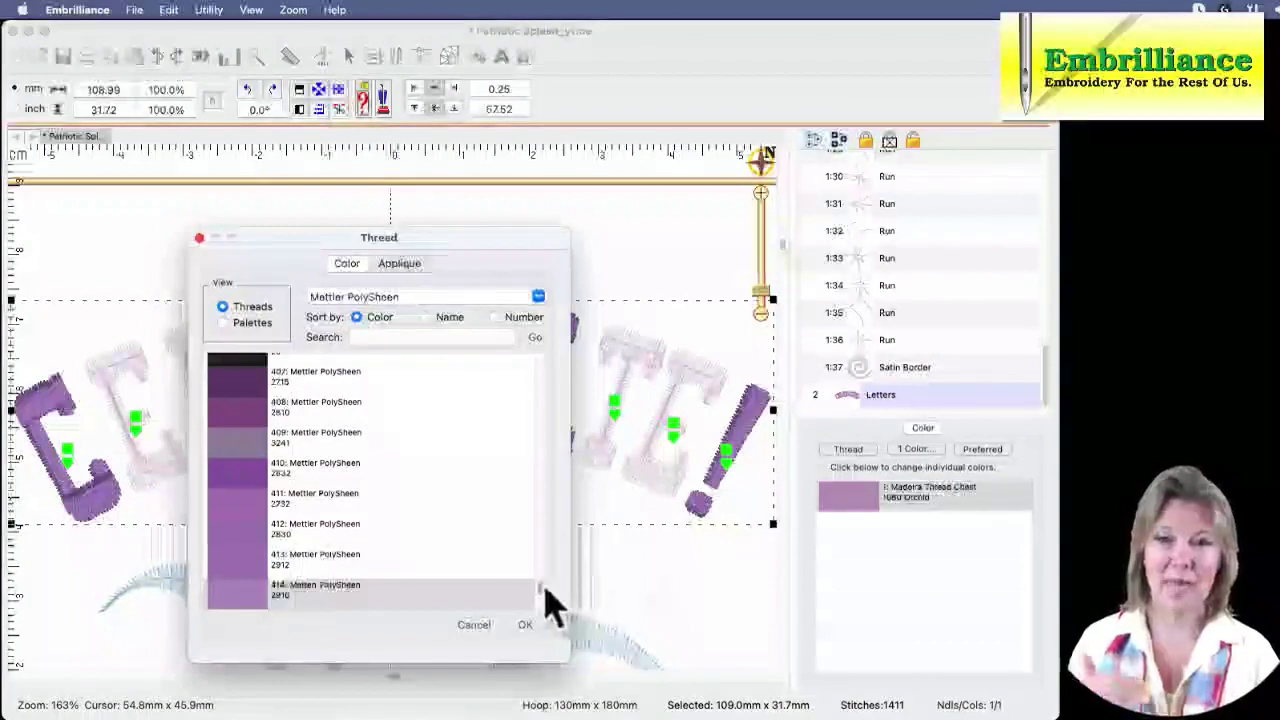
pyautogui.moveTo(540, 598); pyautogui.dragTo(540, 493)
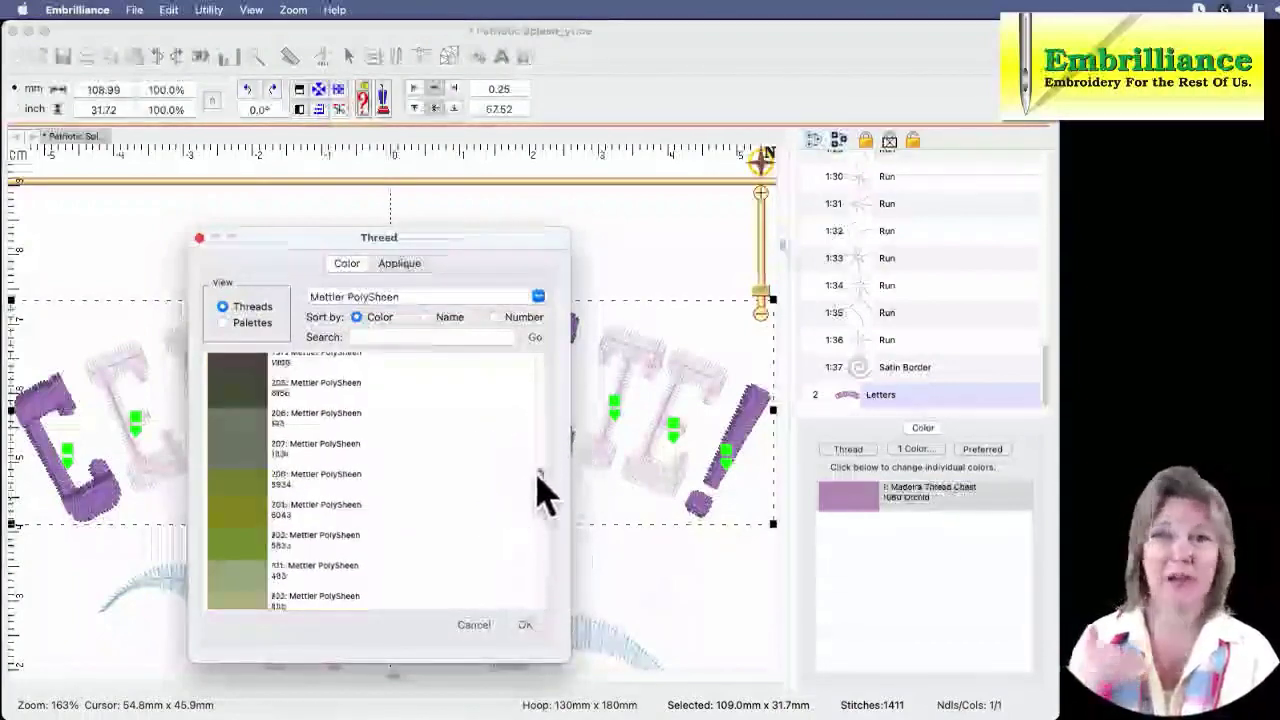
pyautogui.click(226, 325)
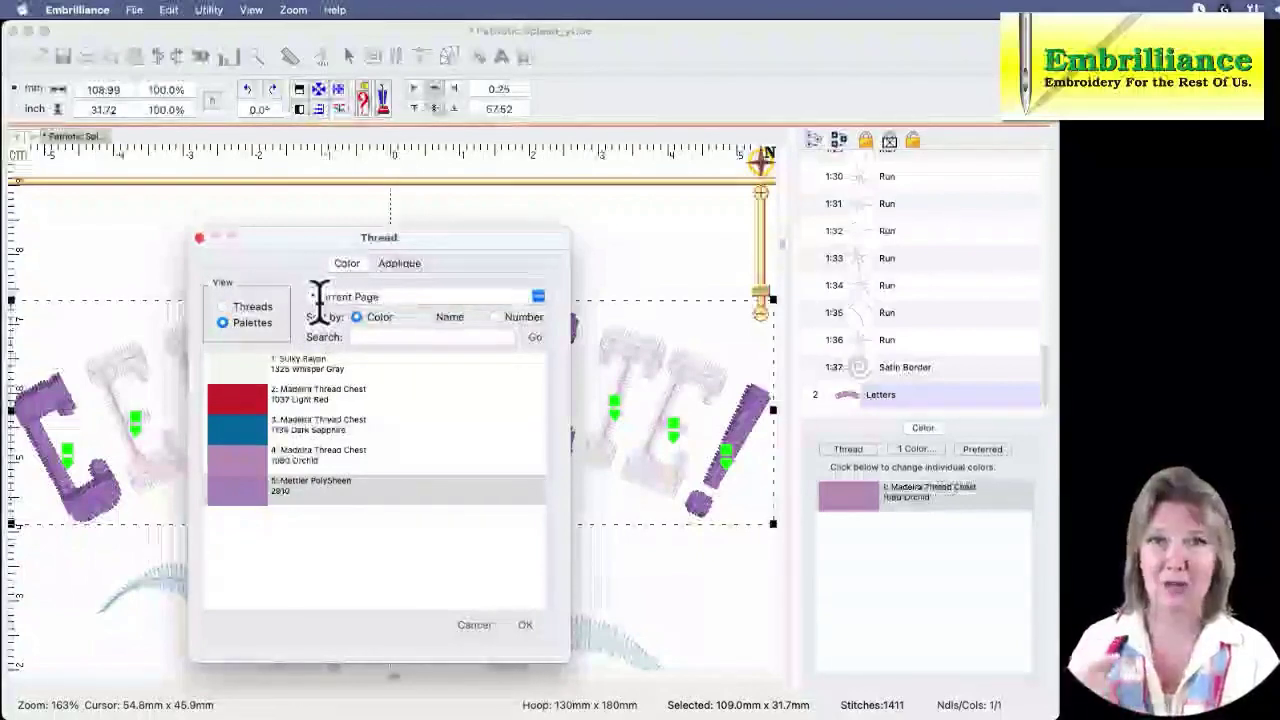
pyautogui.click(235, 396)
pyautogui.click(528, 625)
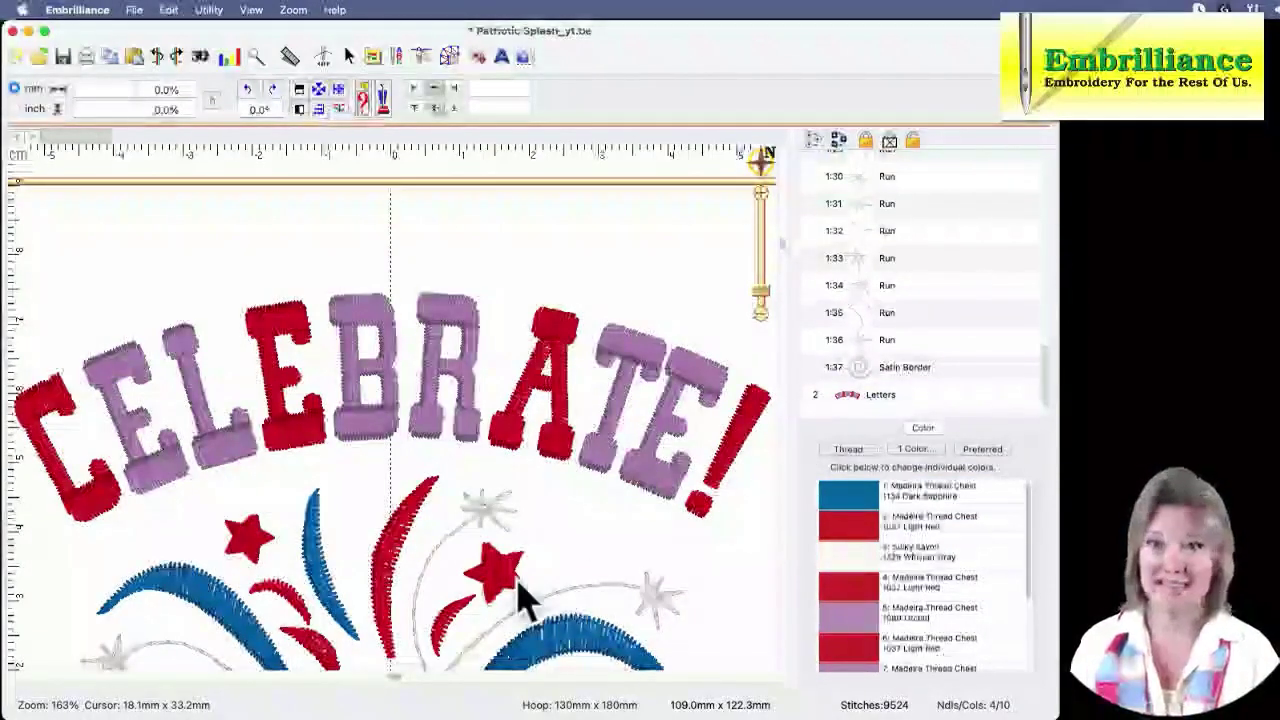
# Recolor the first E, the B and the T of the lettering with Madeira 1134 Dark Sapphire from the current page palette
pyautogui.click(186, 486)
pyautogui.click(140, 428)
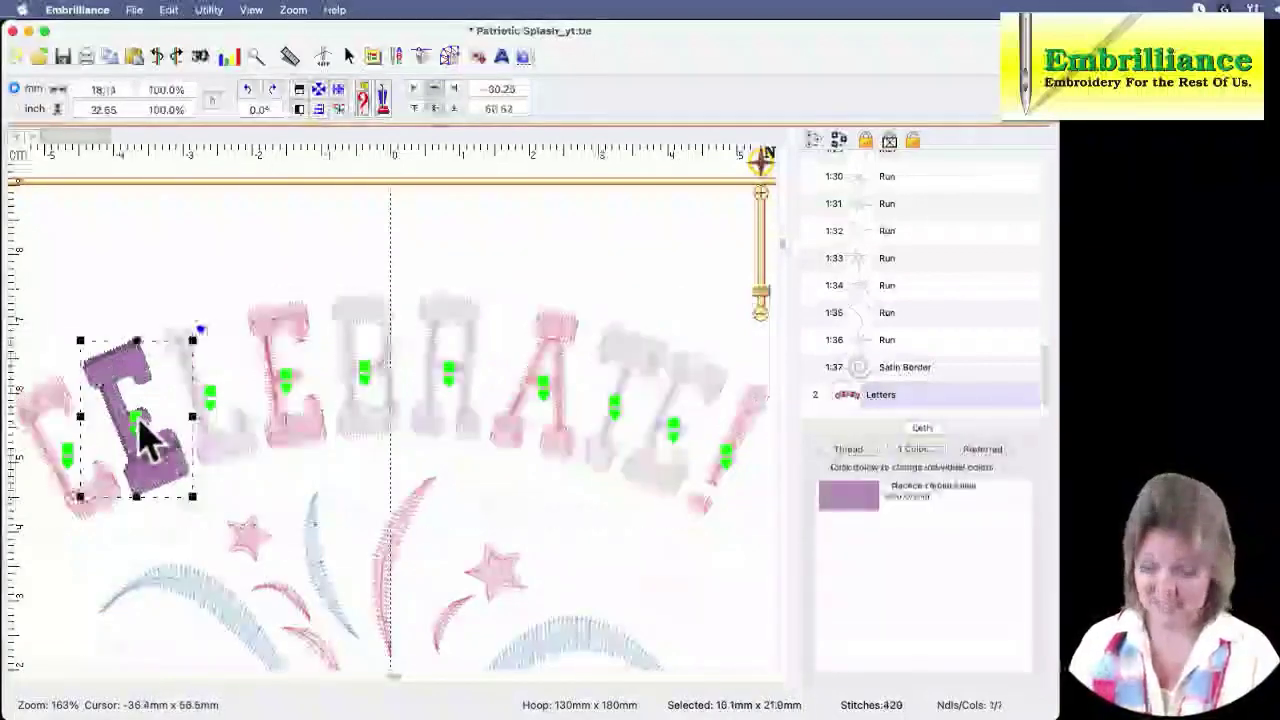
pyautogui.keyDown('shift'); pyautogui.click(362, 388); pyautogui.keyUp('shift')
pyautogui.keyDown('shift'); pyautogui.click(615, 418); pyautogui.keyUp('shift')
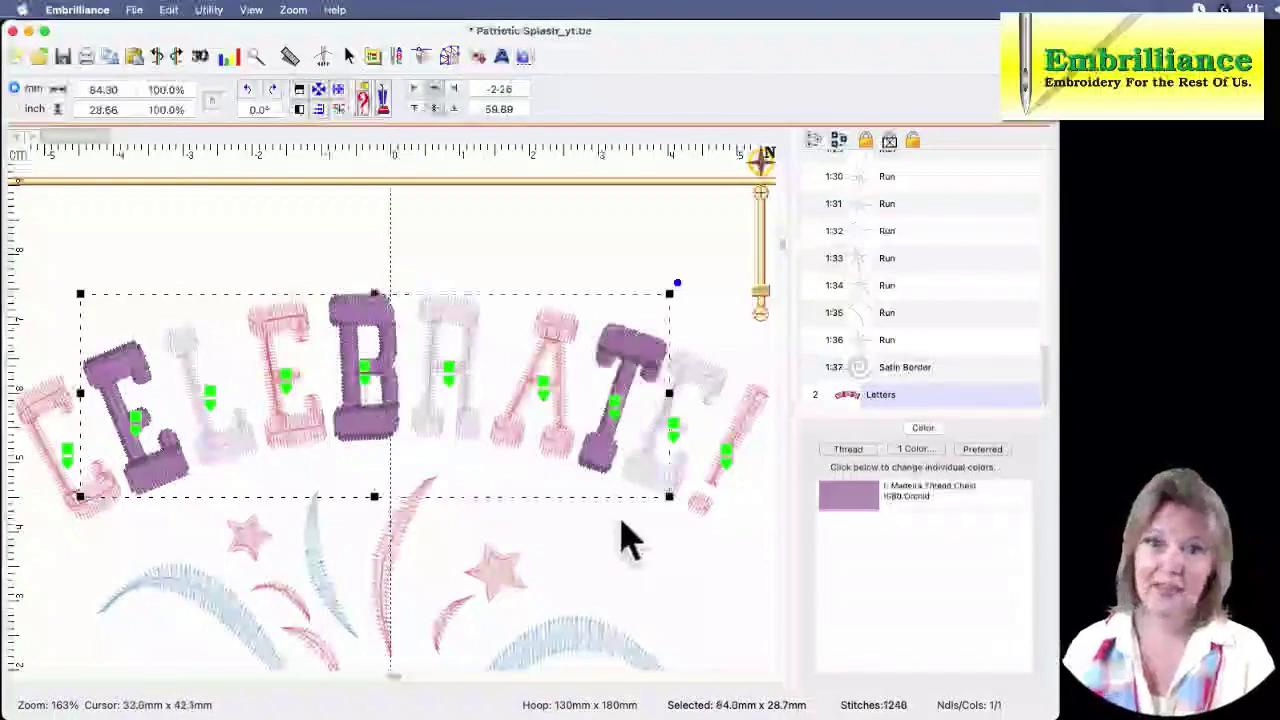
pyautogui.click(850, 492)
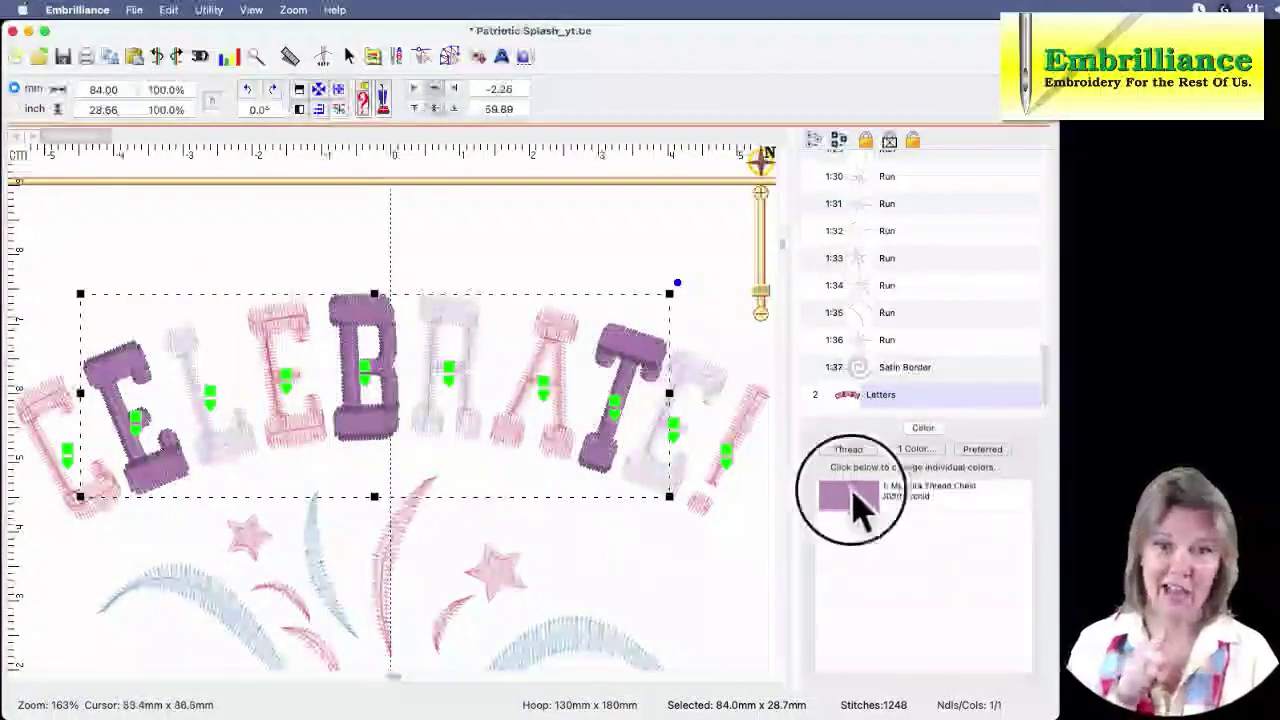
pyautogui.click(281, 458)
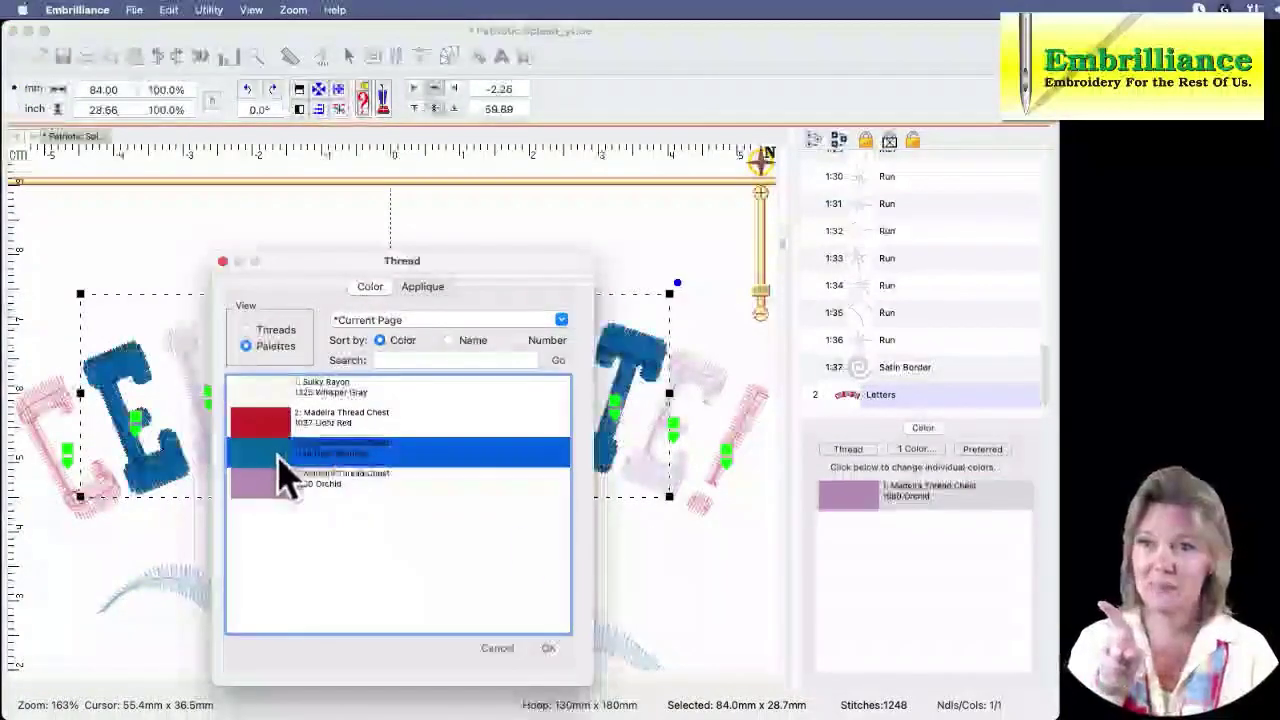
pyautogui.click(554, 646)
# Recolor the L, the R and the last E of the lettering with Sulky Rayon 1325 Whisper Gray, and deselect the letters
pyautogui.click(216, 396)
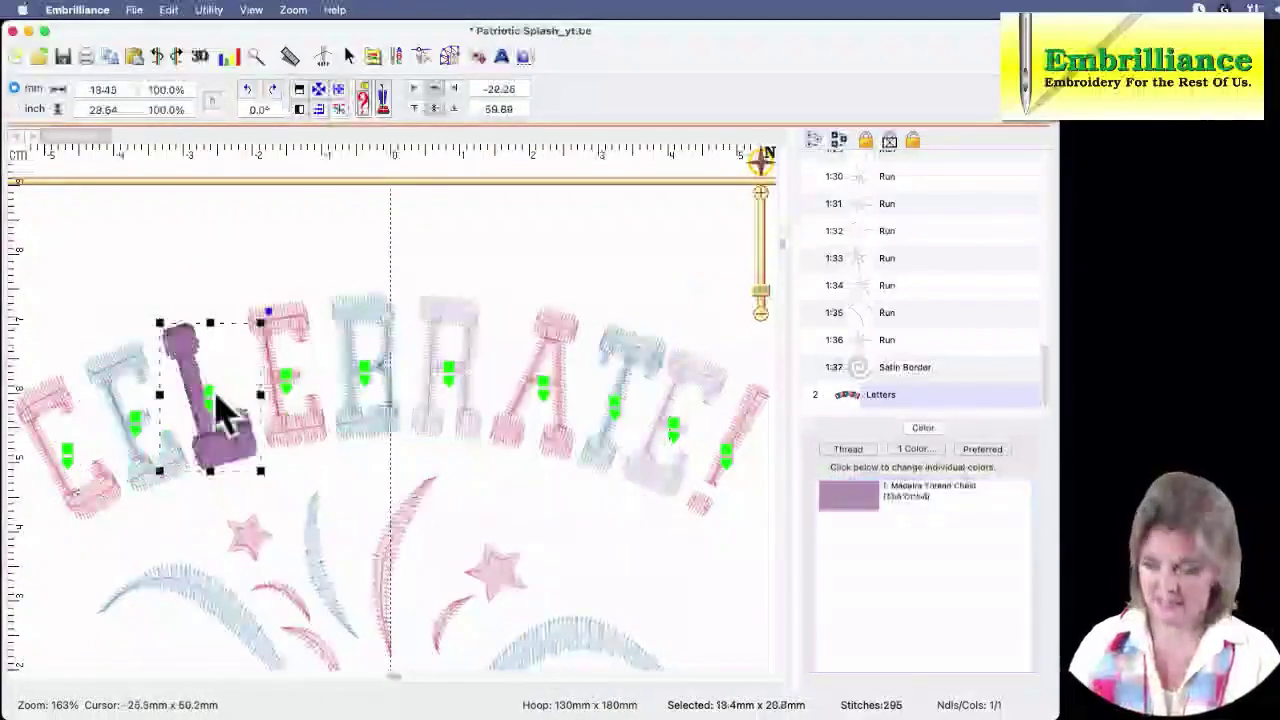
pyautogui.keyDown('shift'); pyautogui.click(449, 386); pyautogui.keyUp('shift')
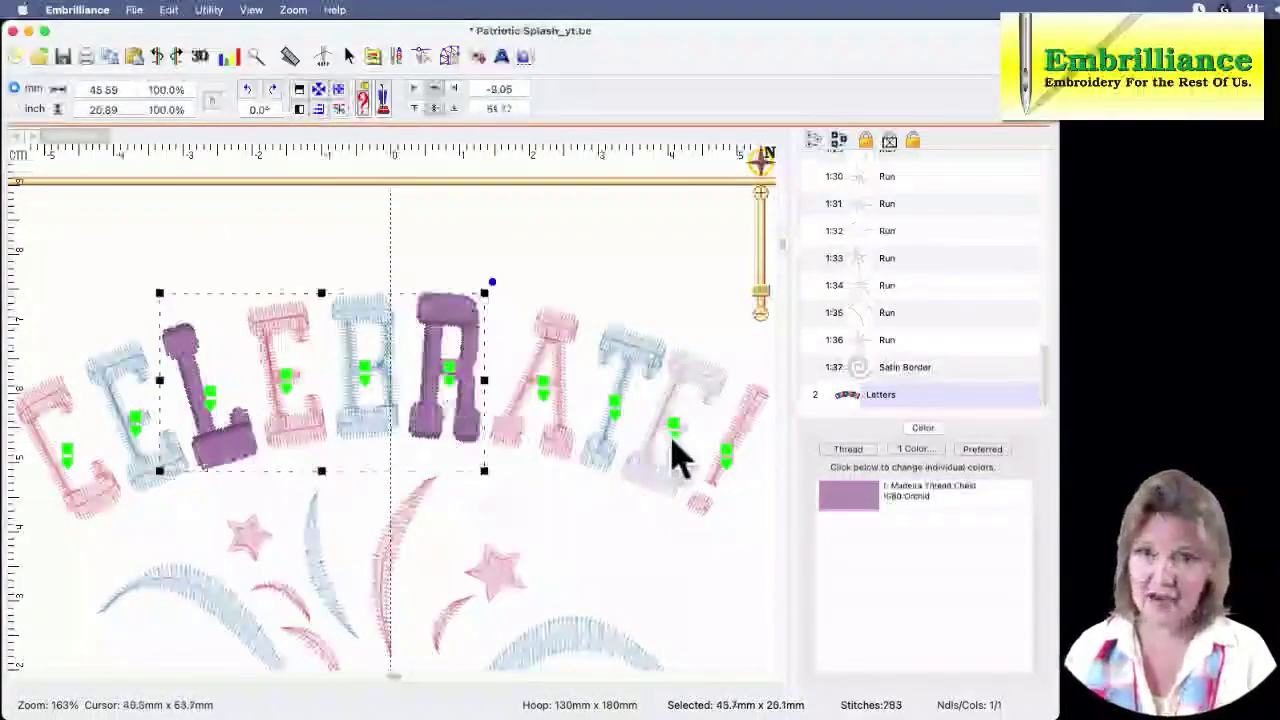
pyautogui.keyDown('shift'); pyautogui.click(675, 440); pyautogui.keyUp('shift')
pyautogui.click(845, 494)
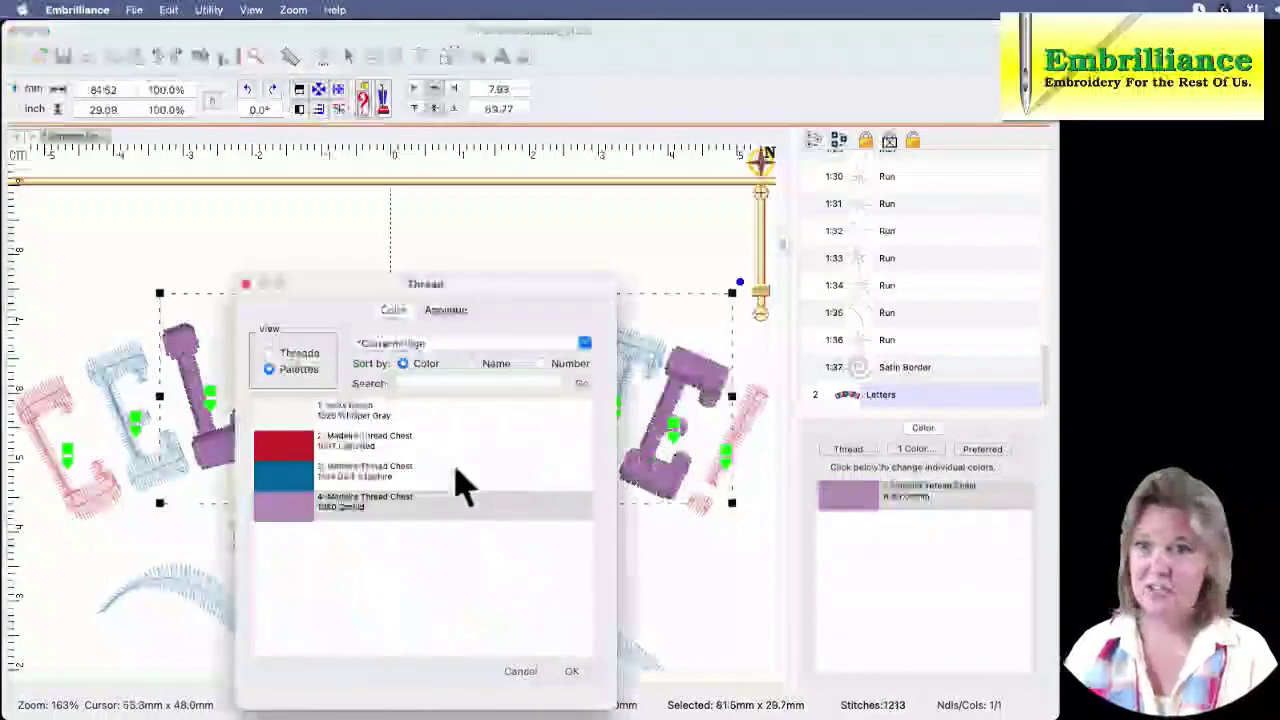
pyautogui.click(300, 415)
pyautogui.click(572, 671)
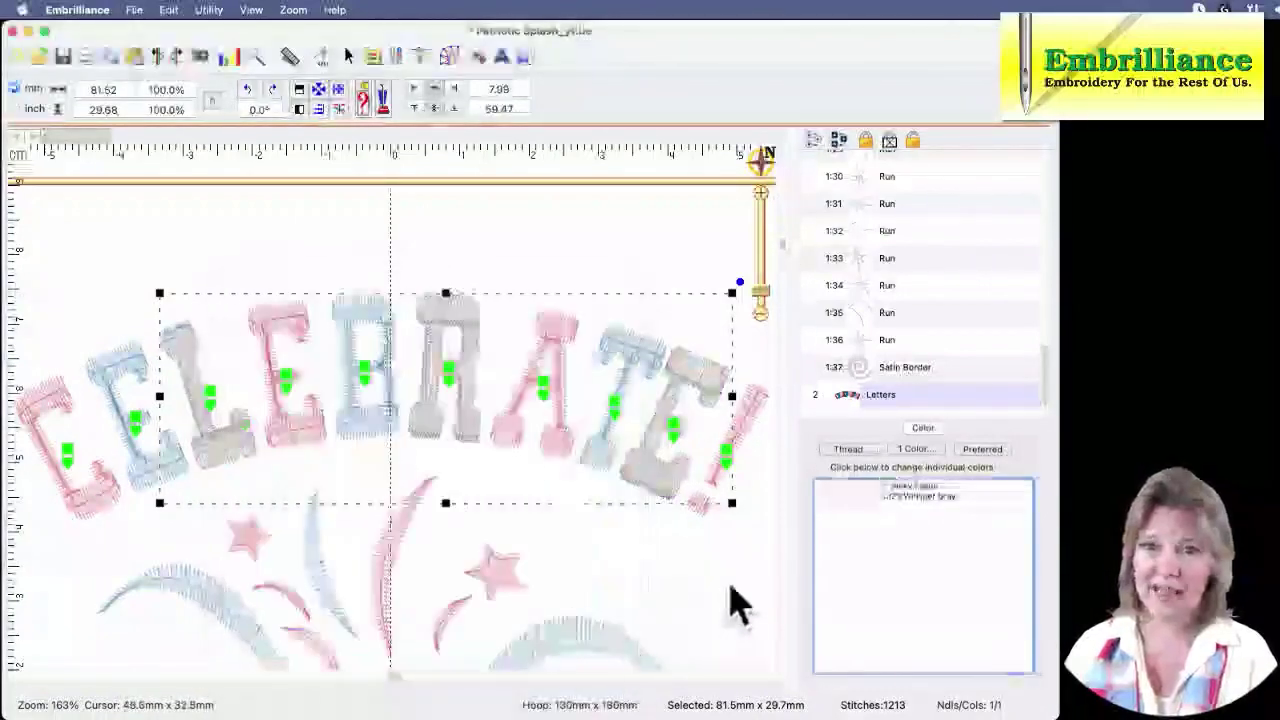
pyautogui.click(733, 603)
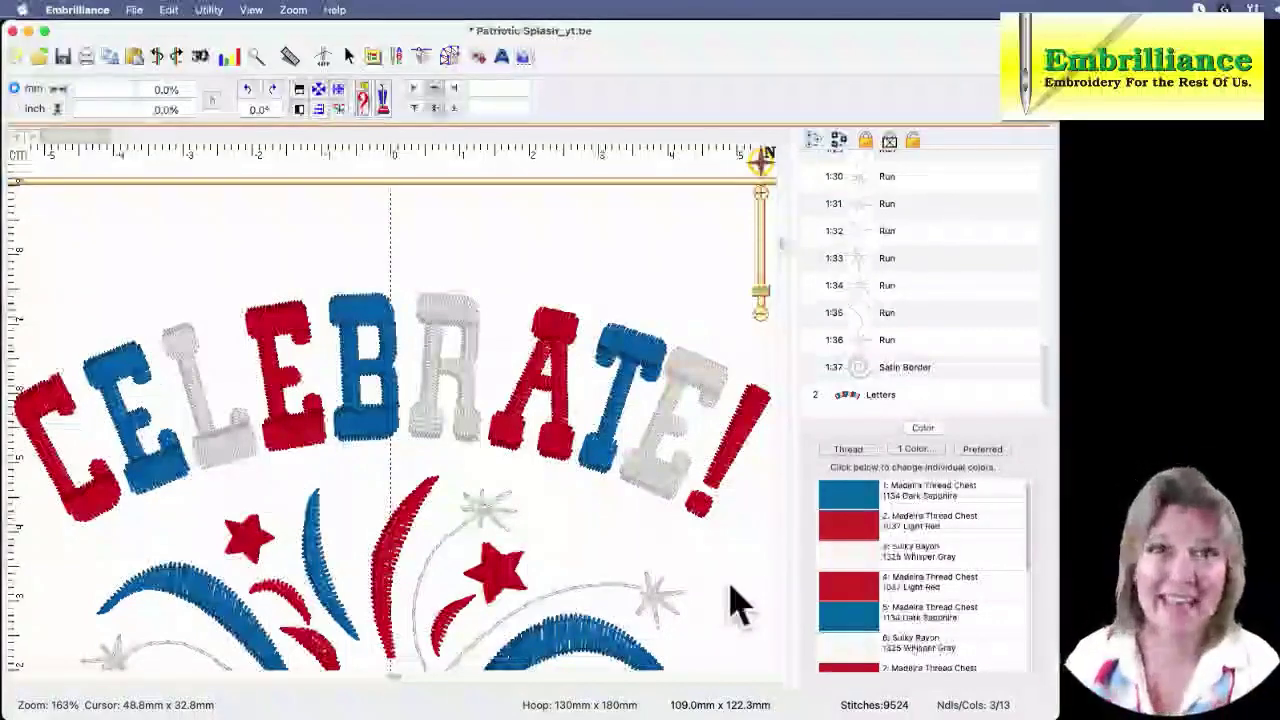
# Select the CELEBRATE! lettering to review it, fit the whole hoop in view and deselect the lettering
pyautogui.click(677, 497)
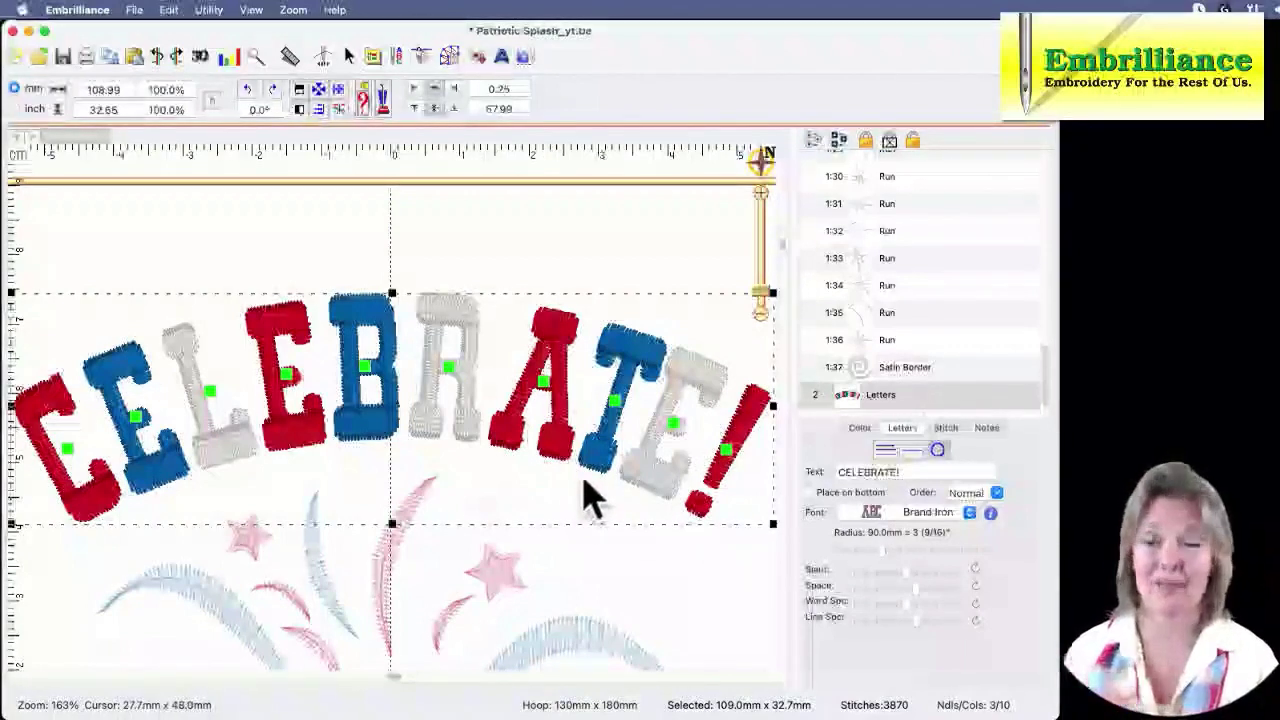
pyautogui.click(764, 160)
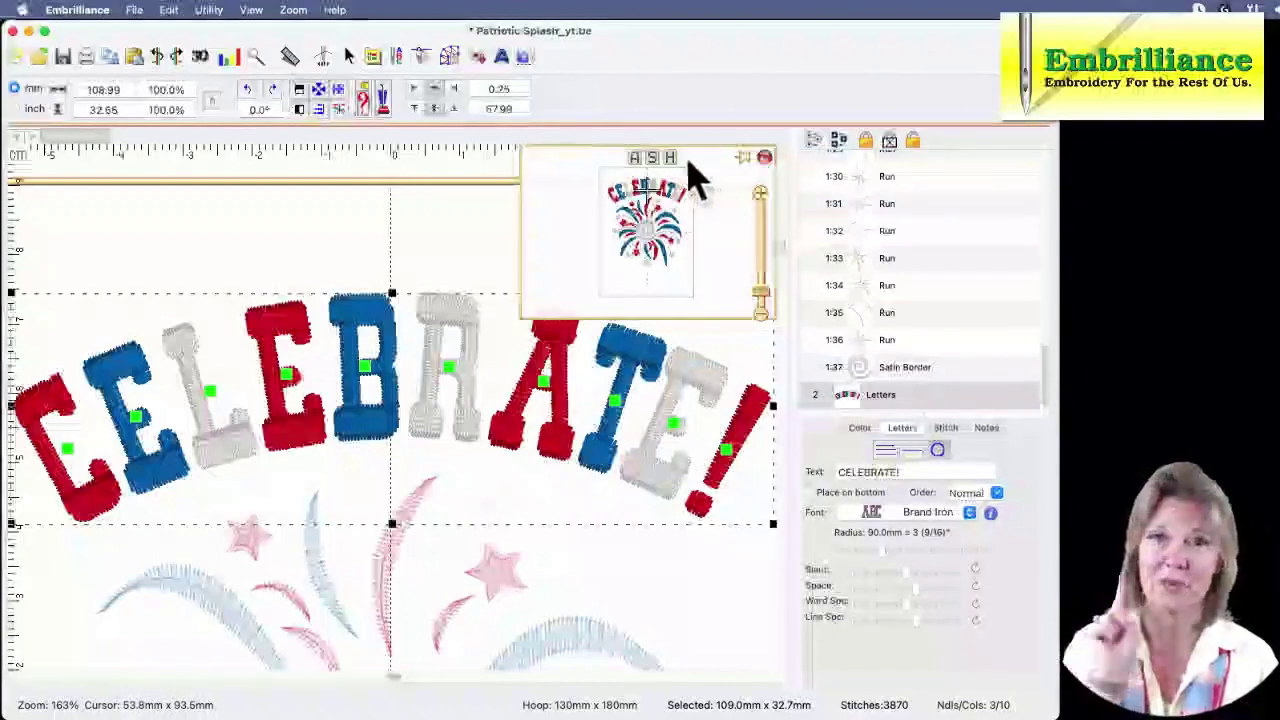
pyautogui.click(670, 160)
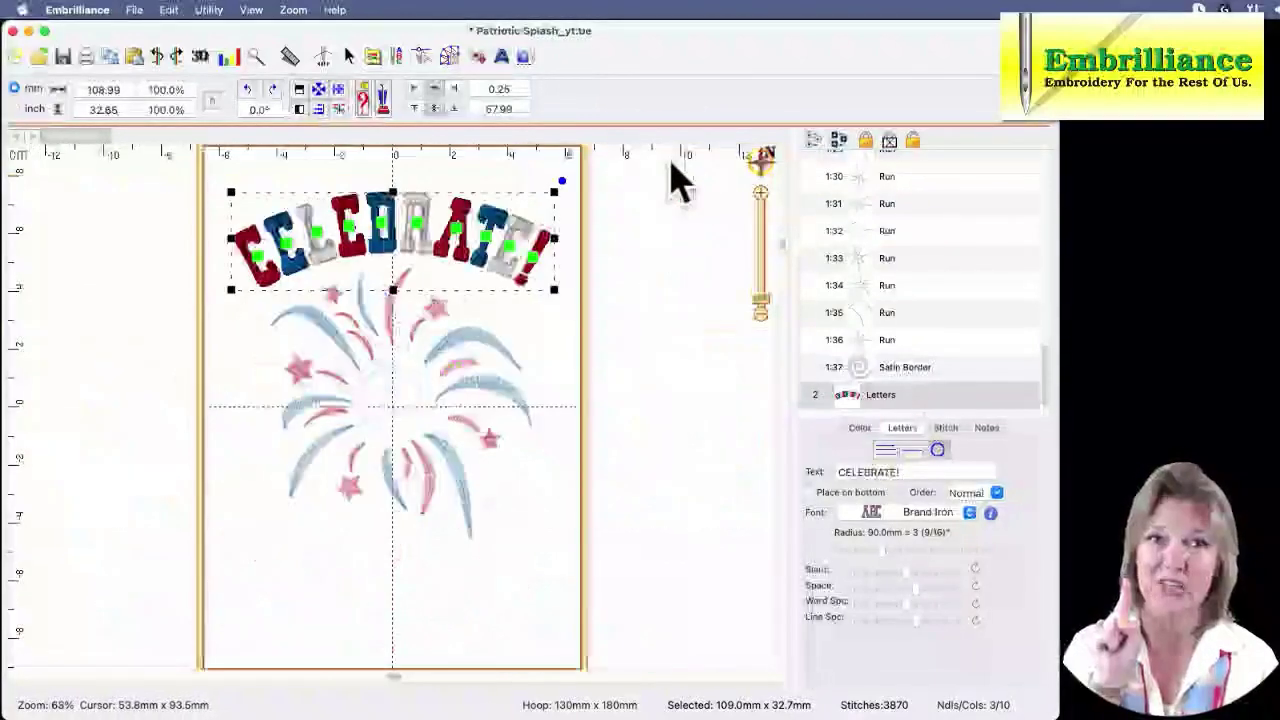
pyautogui.click(672, 320)
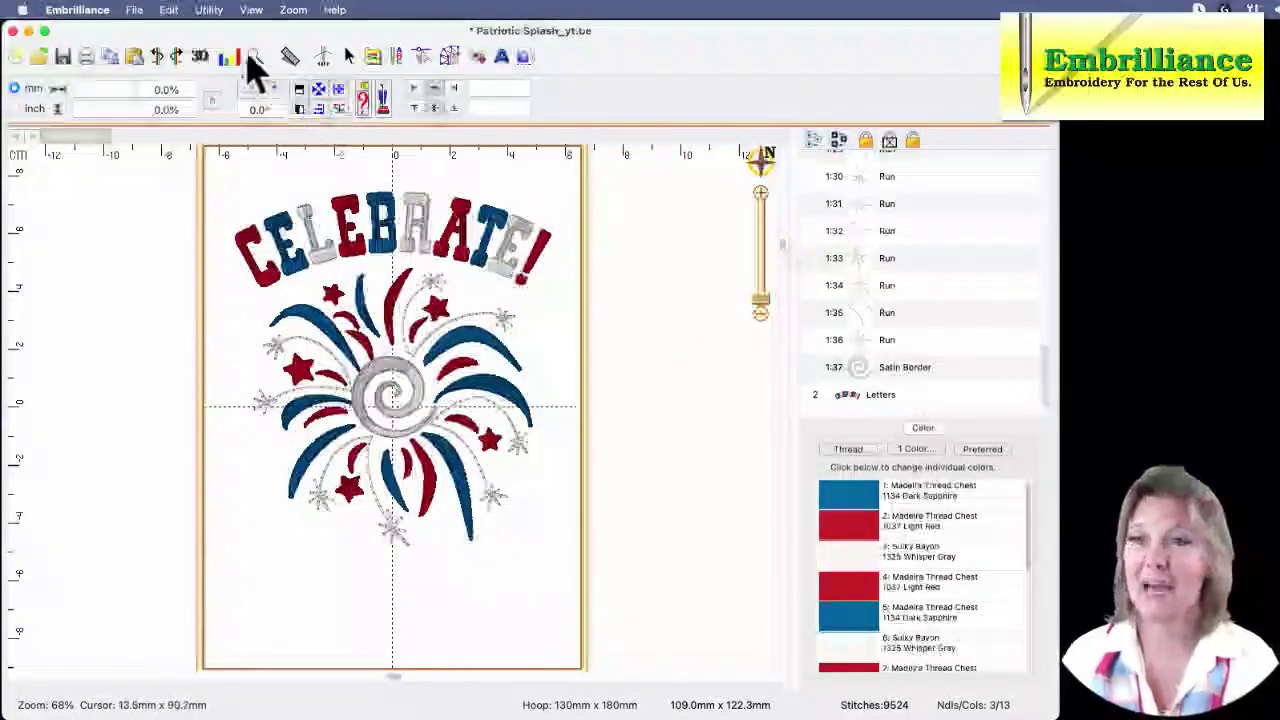
# Save the Patriotic Splash file and color-sort the design page with RHS Pre-sort enabled, placing the sorted result in a new view
pyautogui.click(210, 11)
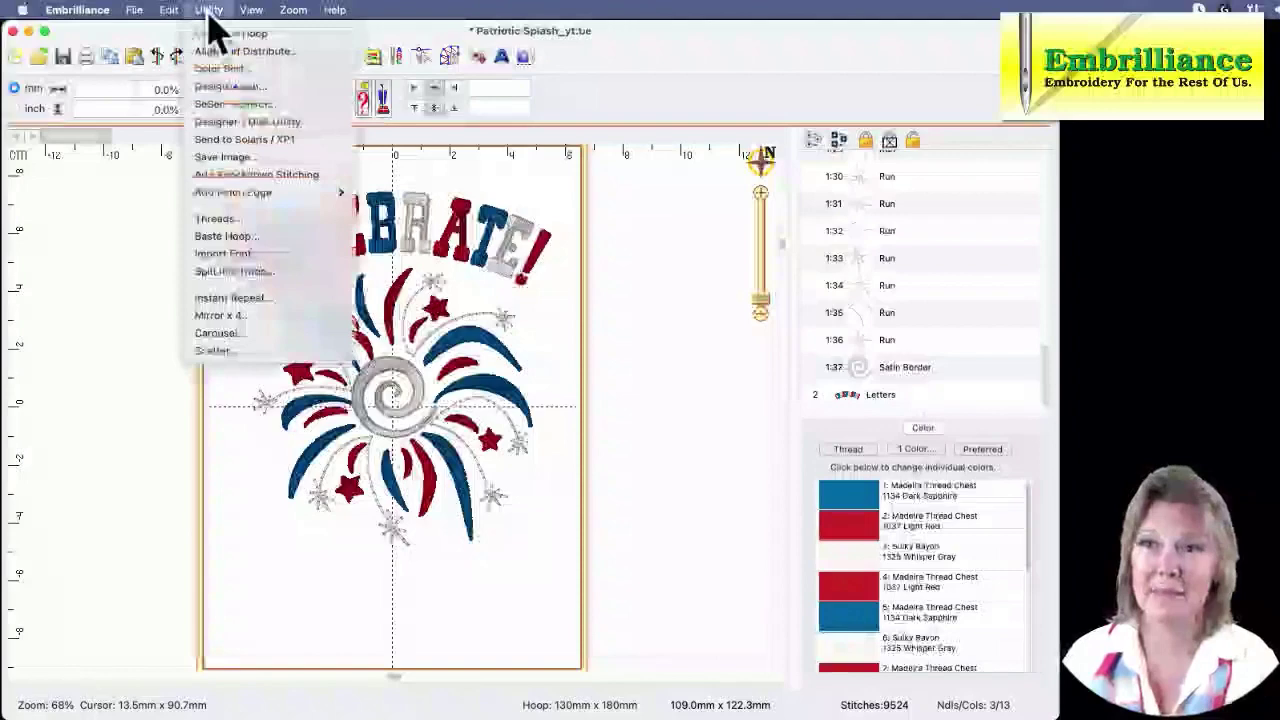
pyautogui.click(234, 70)
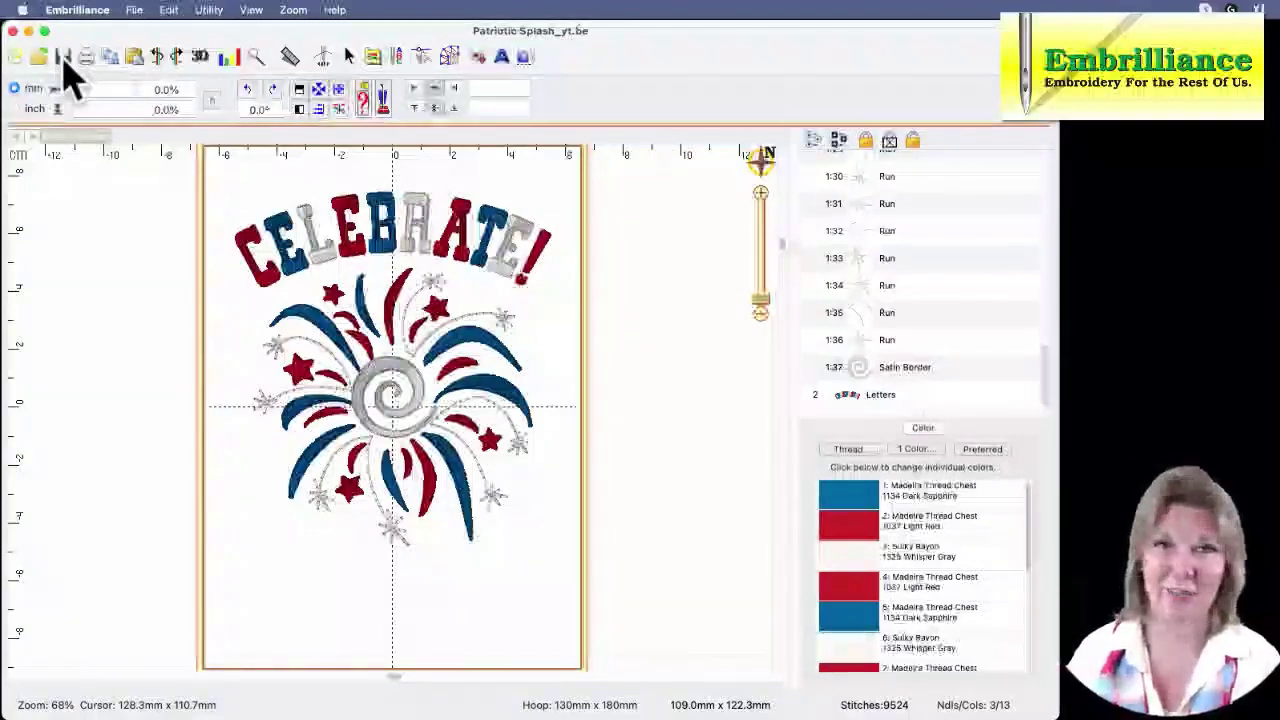
pyautogui.click(206, 12)
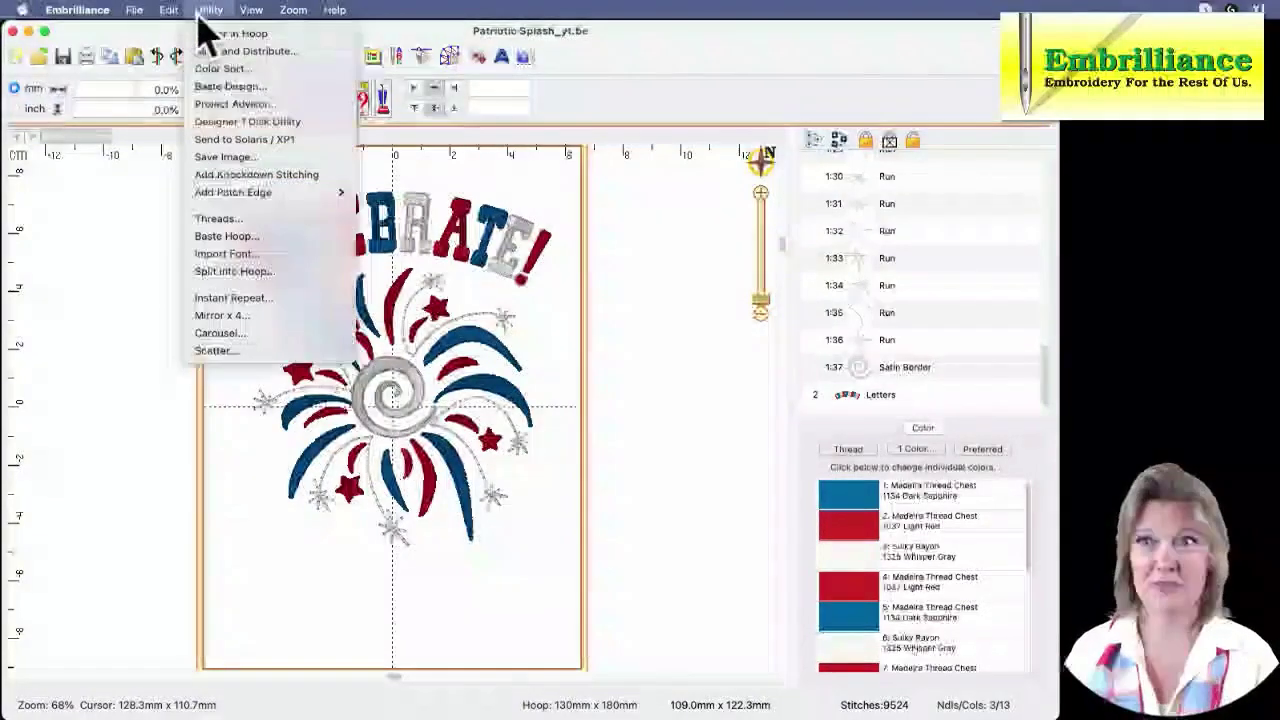
pyautogui.click(222, 70)
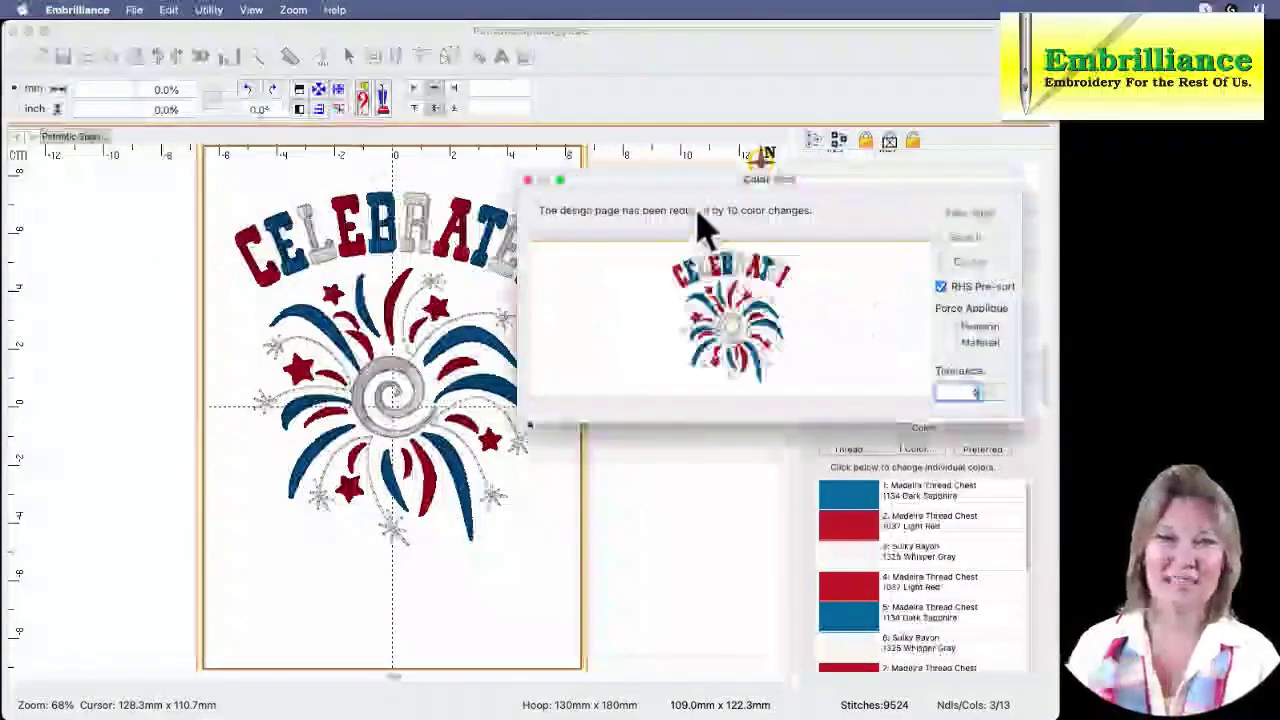
pyautogui.click(966, 240)
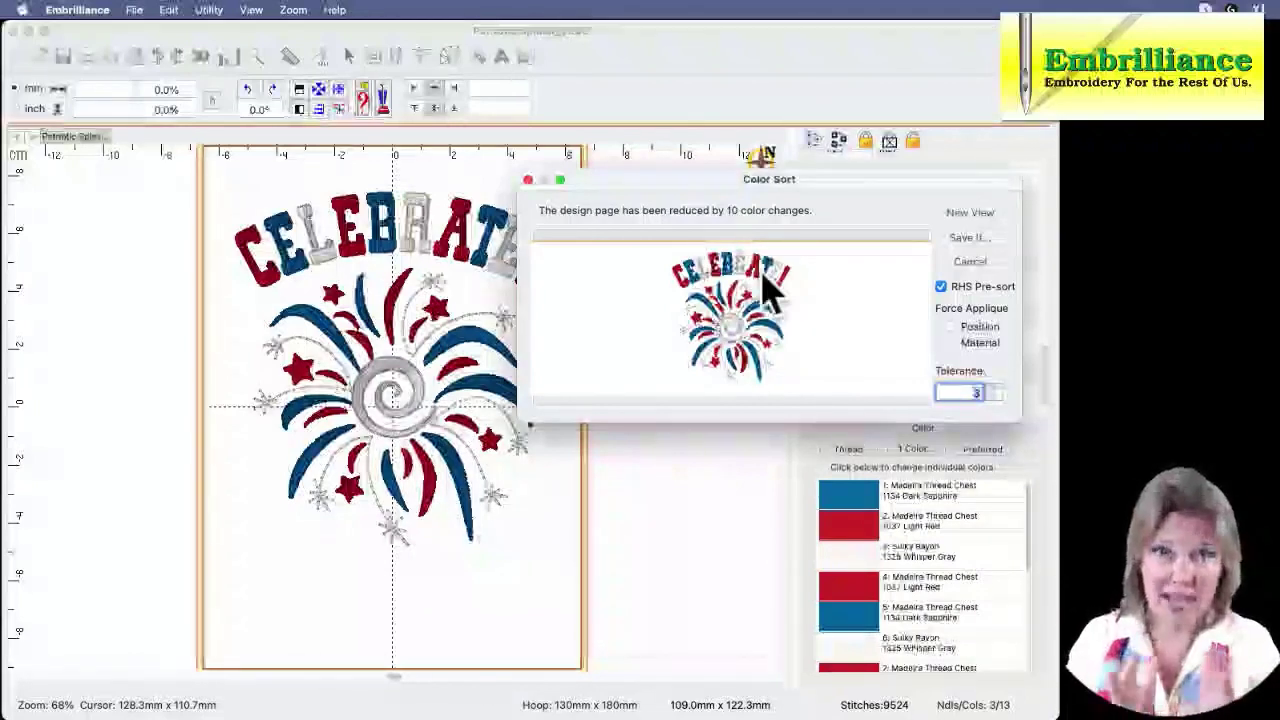
pyautogui.click(975, 220)
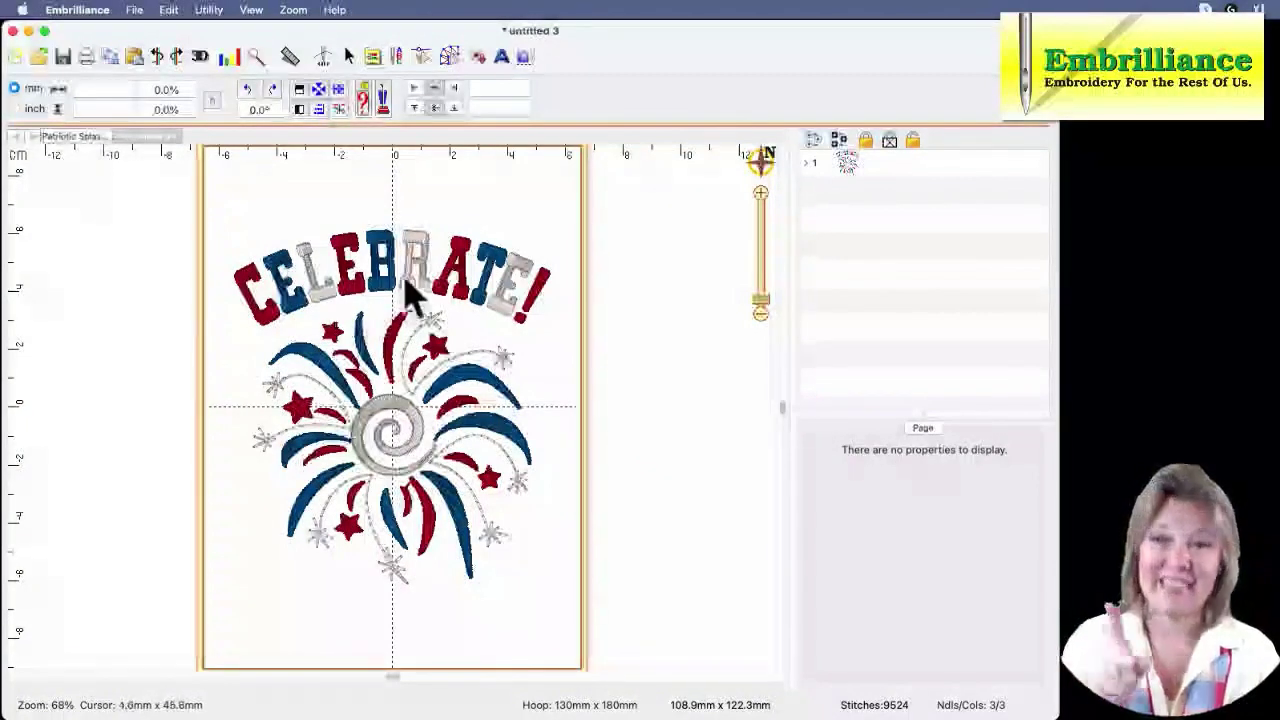
# Expand the sorted design's object list to examine its thread color layers, and select the whole stitch design
pyautogui.click(810, 166)
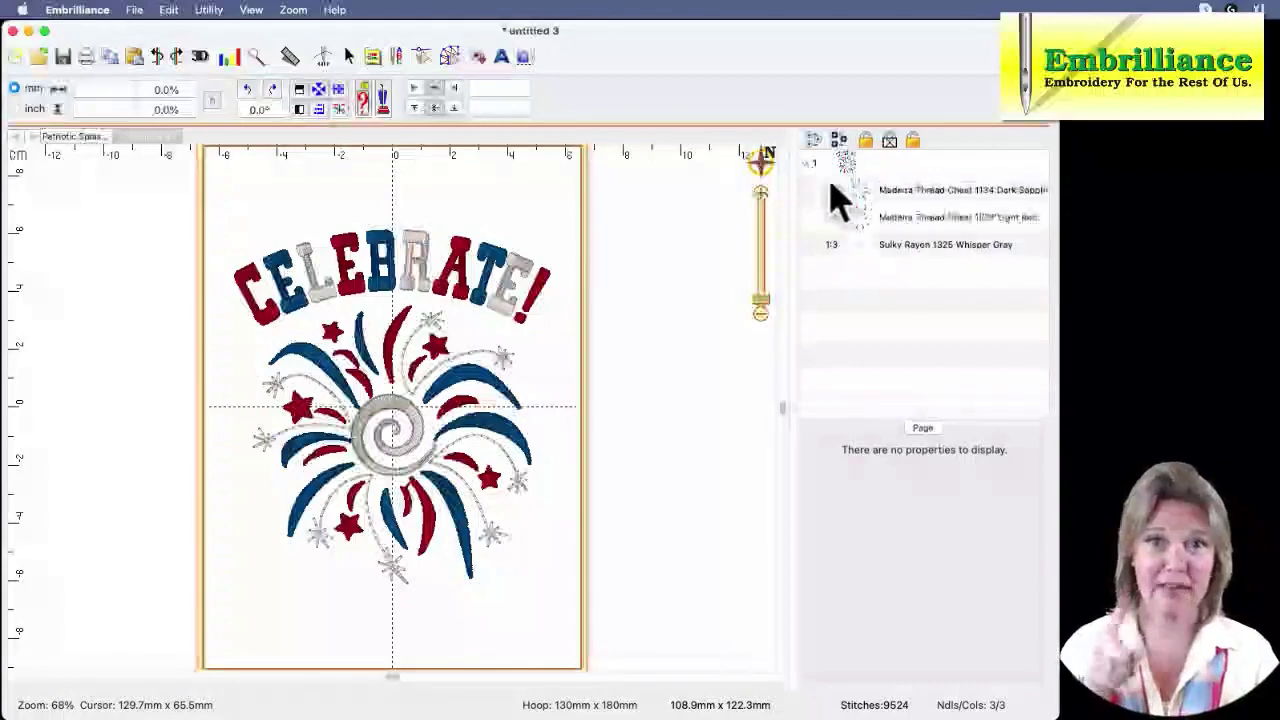
pyautogui.click(866, 191)
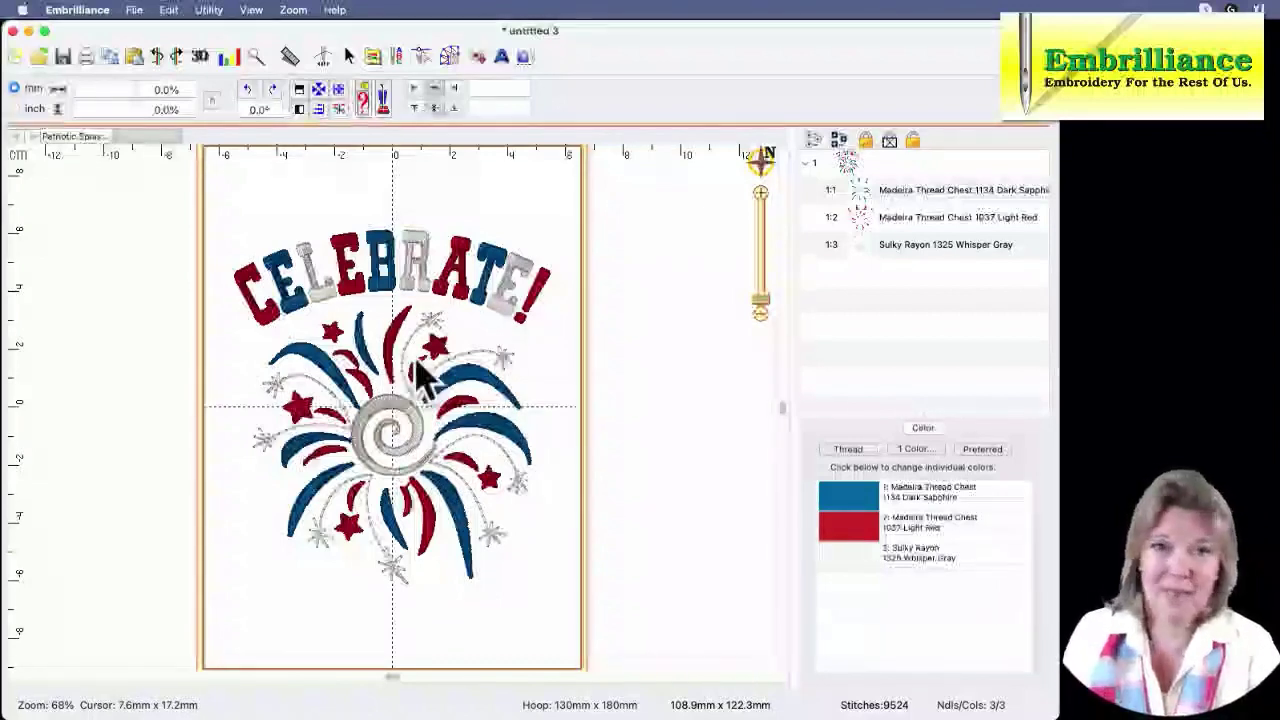
pyautogui.click(378, 283)
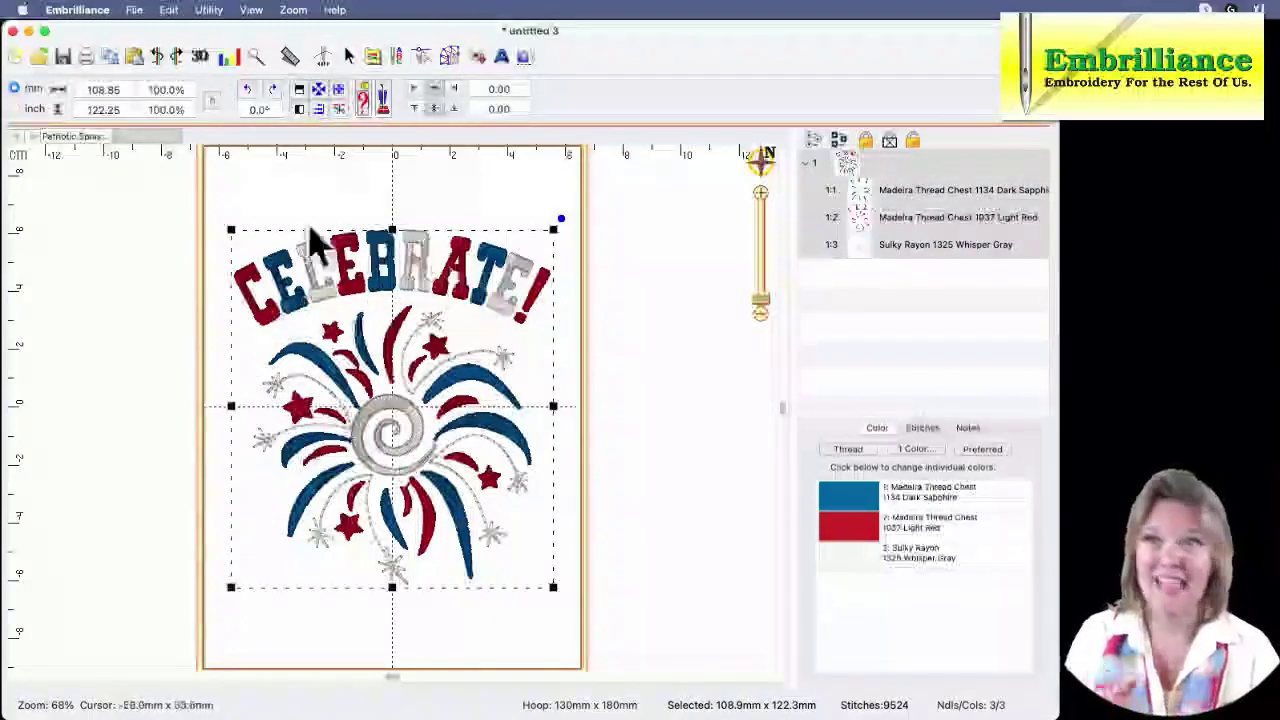
# Select the lettering in the original Patriotic Splash page to examine its editable letter properties, and return to the sorted page
pyautogui.click(76, 140)
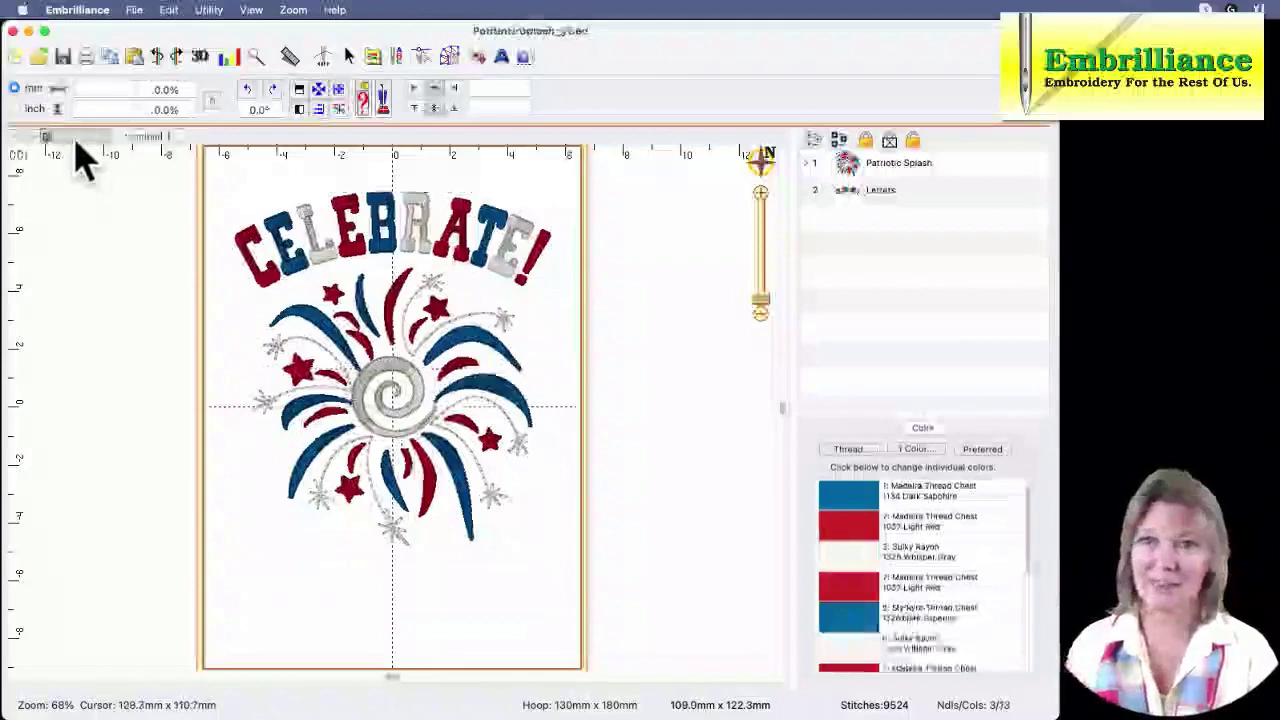
pyautogui.click(266, 287)
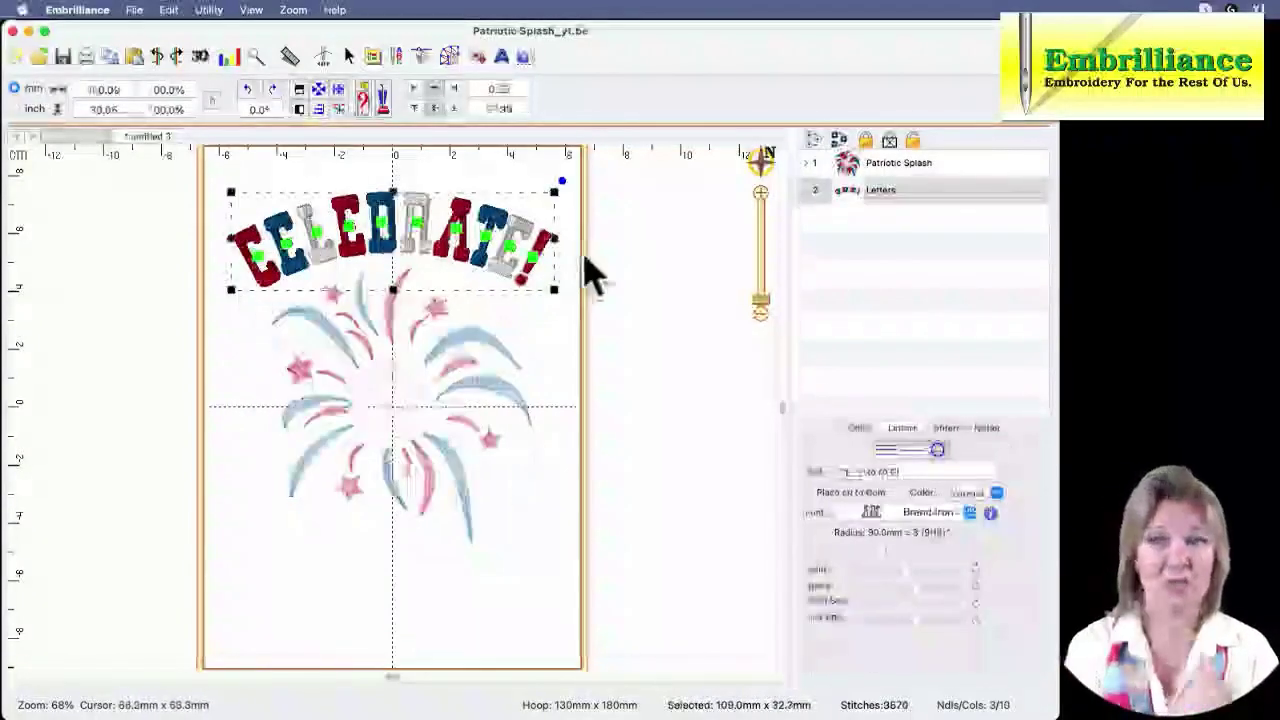
pyautogui.click(160, 137)
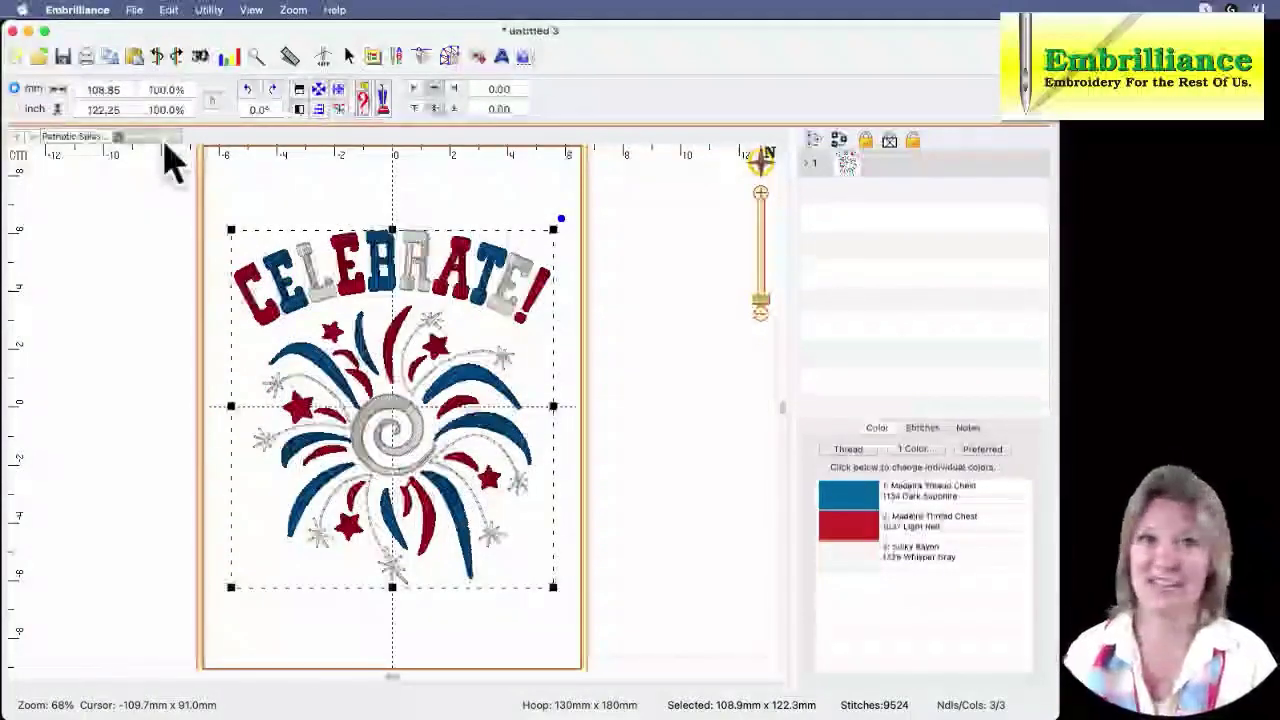
# Review the stitch file saving options for the sorted design, and go back to the original Patriotic Splash page with nothing selected
pyautogui.click(134, 12)
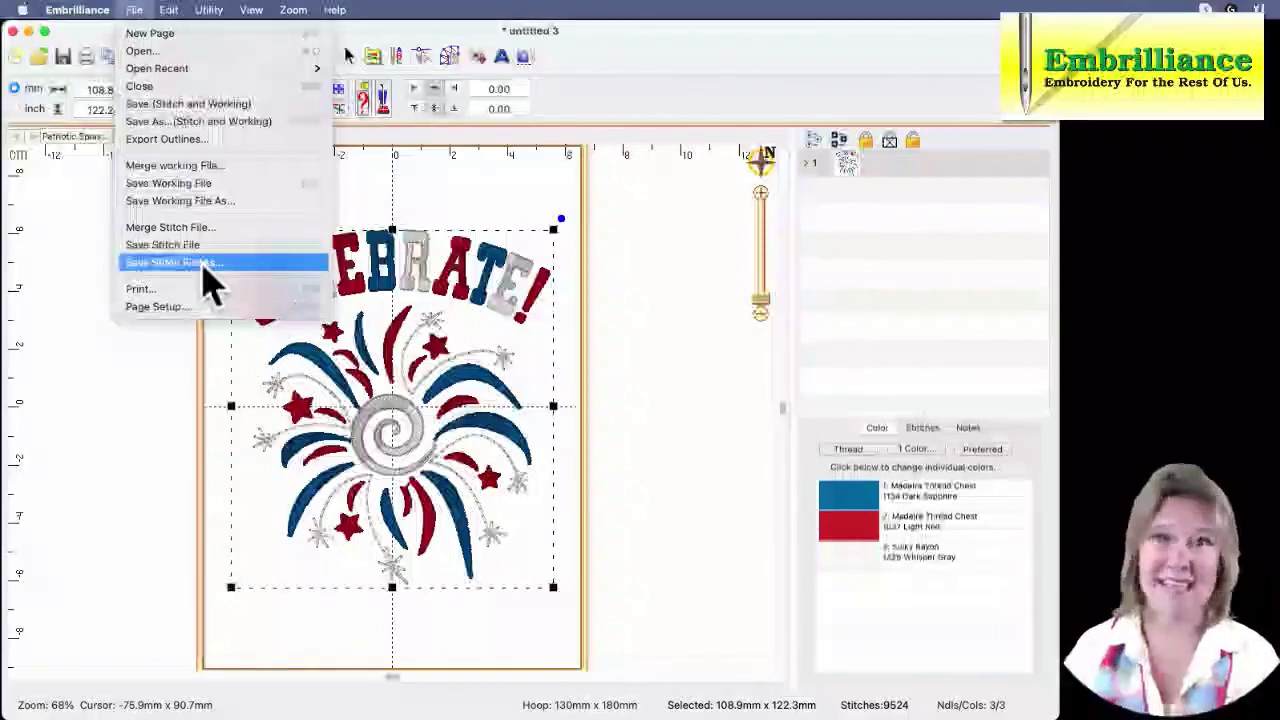
pyautogui.click(600, 315)
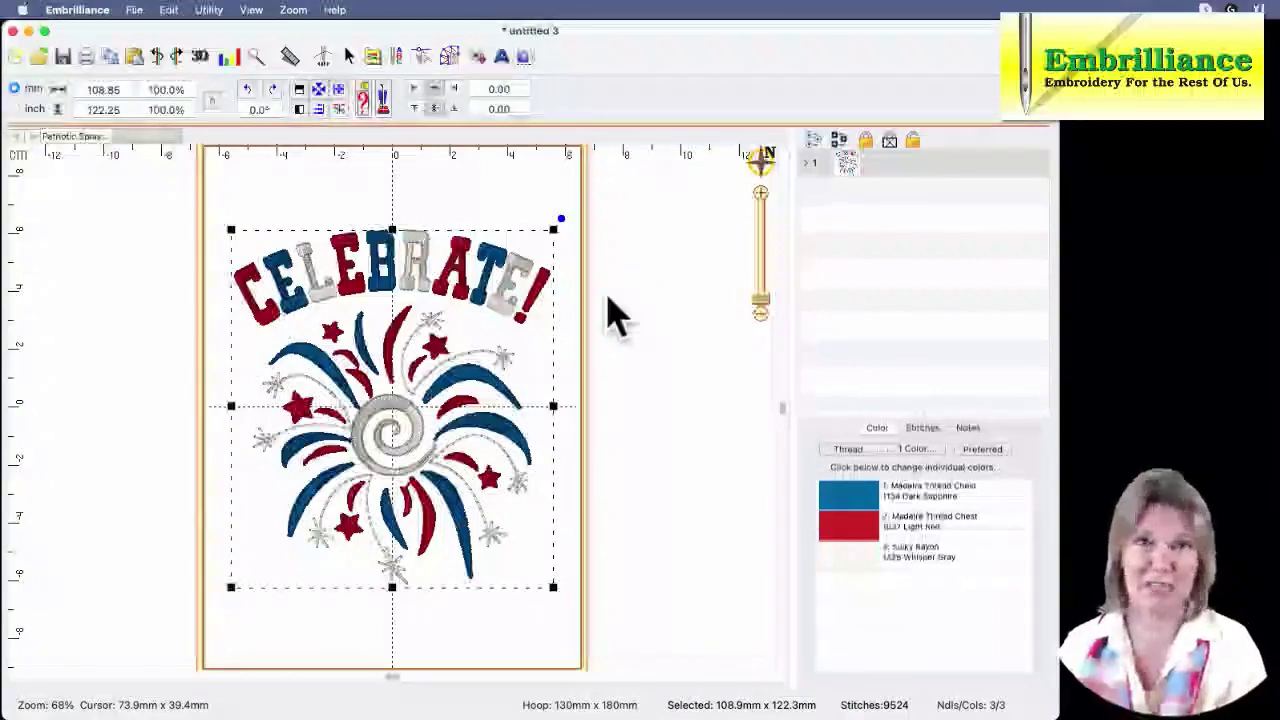
pyautogui.click(70, 140)
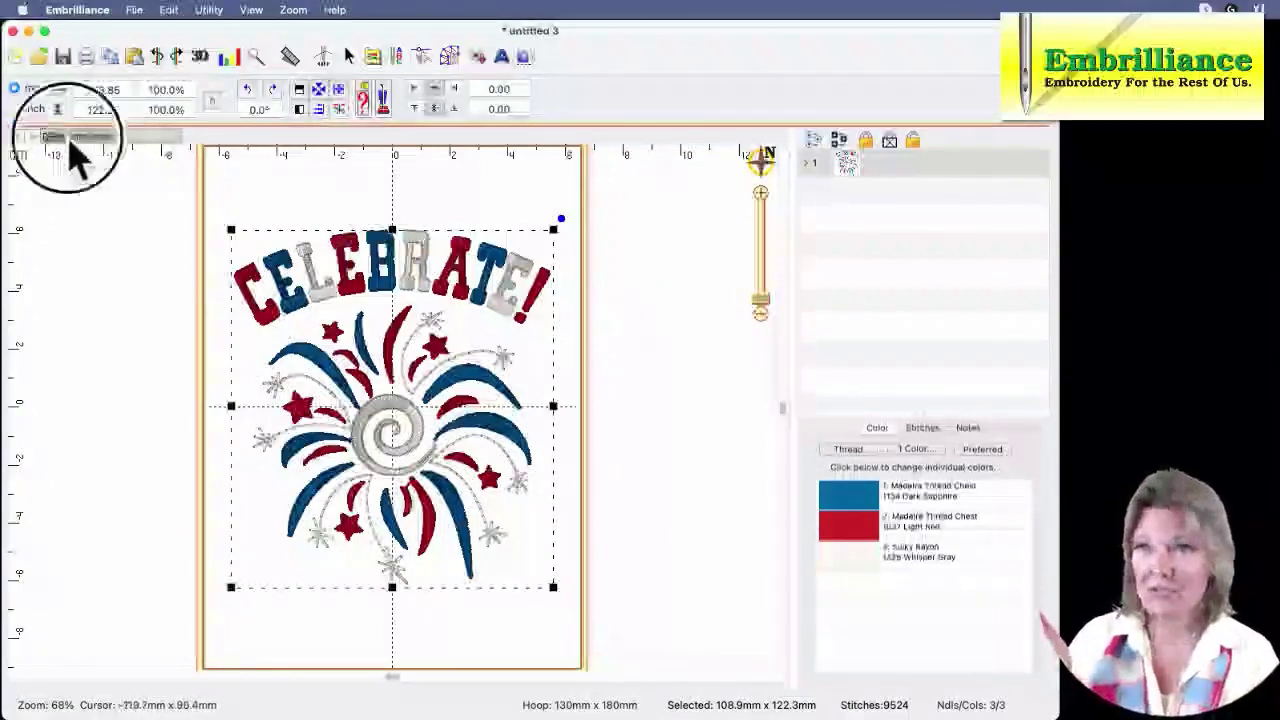
pyautogui.click(104, 284)
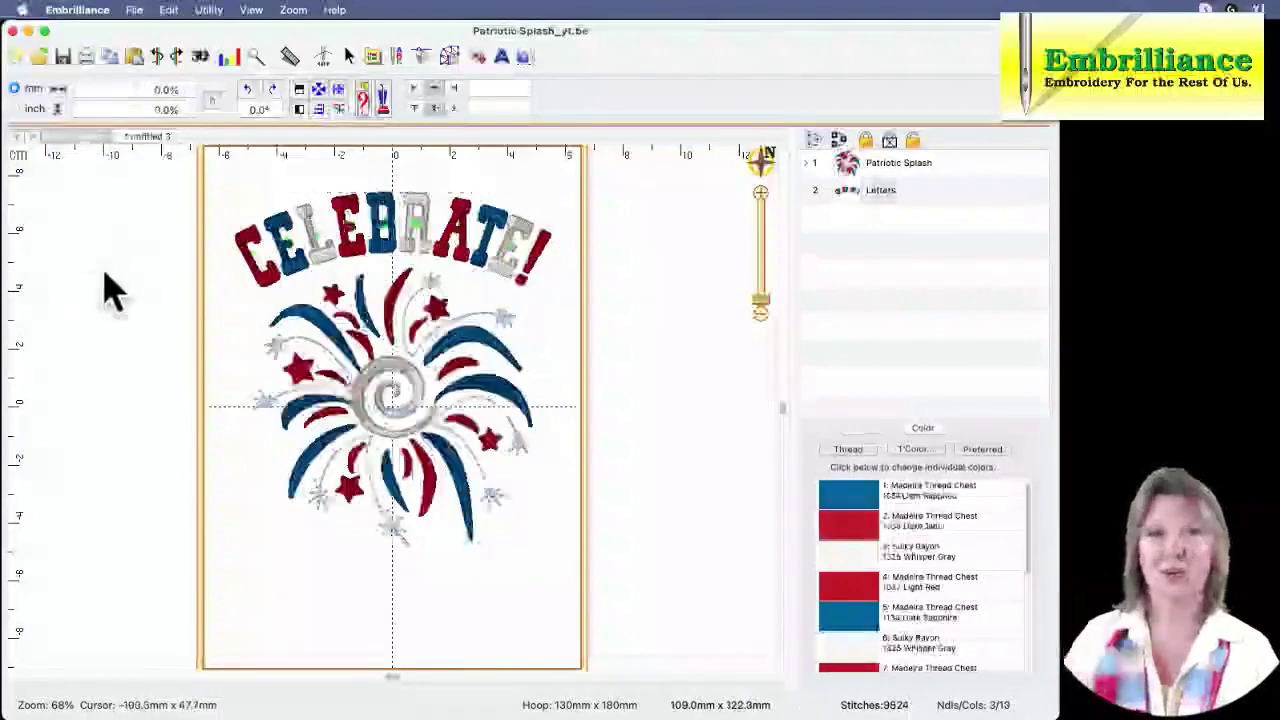